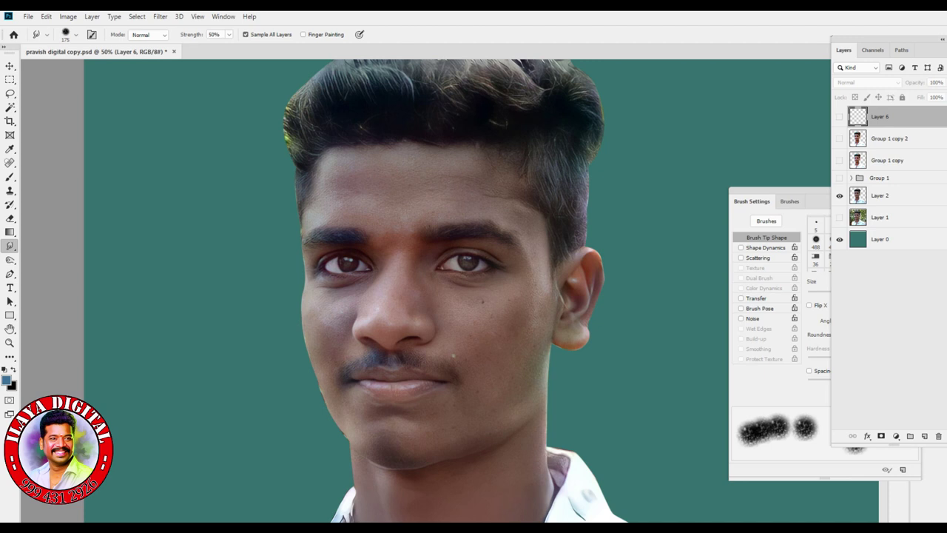
# Show the Group 1 copy, Group 1 copy 2 and Layer 6 layers
pyautogui.click(839, 160)
pyautogui.click(839, 138)
pyautogui.click(838, 116)
# Smudge the shaded skin above the right-hand nostril and its highlight at 50% strength, reducing the brush size to 40
pyautogui.hotkey('ctrl', '+')
pyautogui.hotkey('ctrl', '+')
pyautogui.hotkey('ctrl', '+')
pyautogui.hotkey('ctrl', '+')
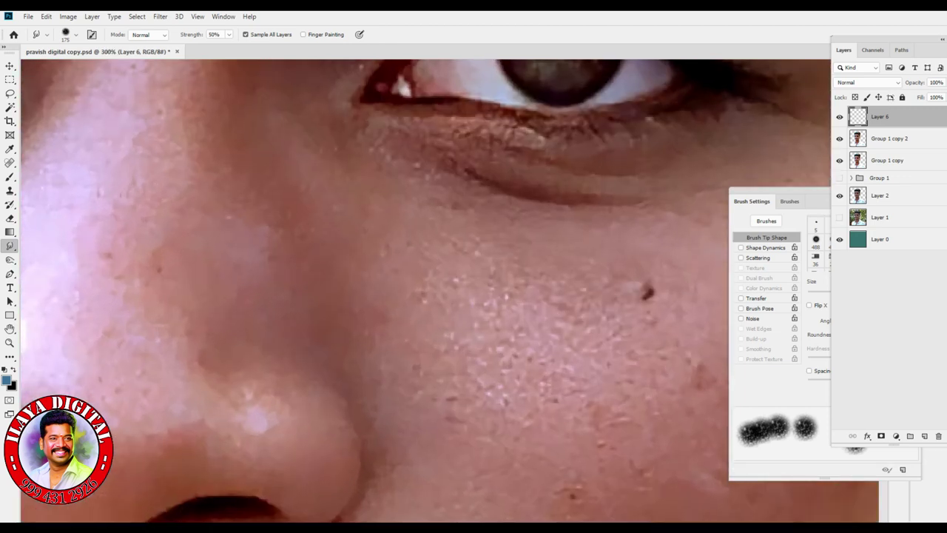
pyautogui.moveTo(333, 318); pyautogui.dragTo(555, 226)
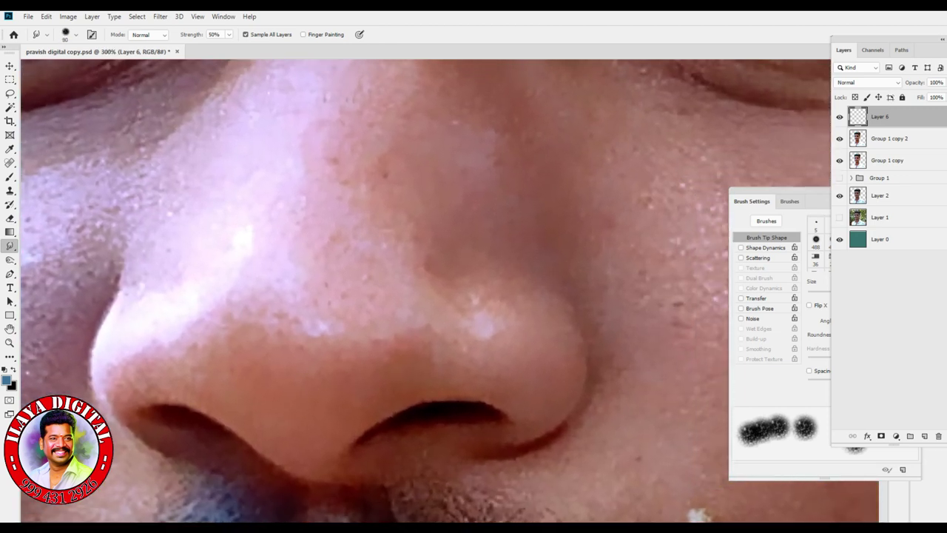
pyautogui.press('[')
pyautogui.press('[')
pyautogui.press('[')
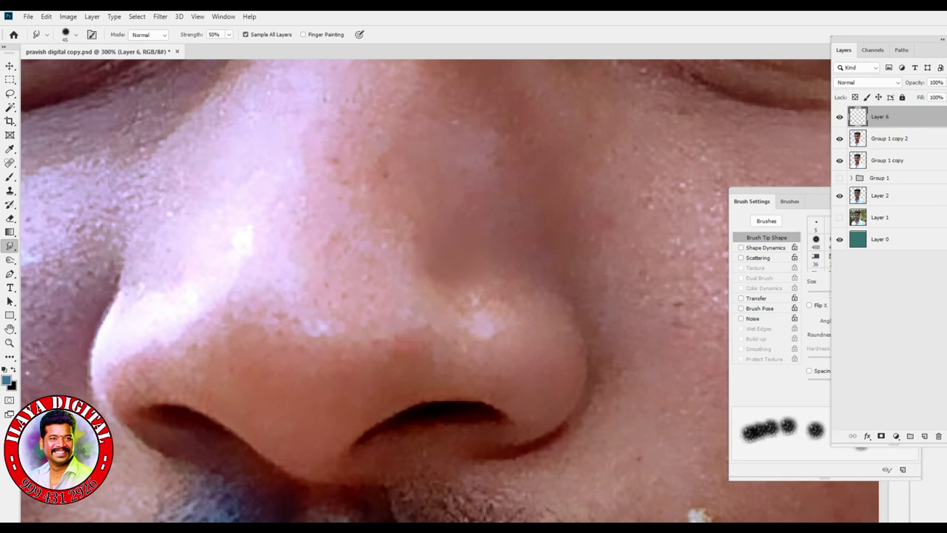
pyautogui.press('[')
pyautogui.moveTo(500, 335); pyautogui.dragTo(485, 326)
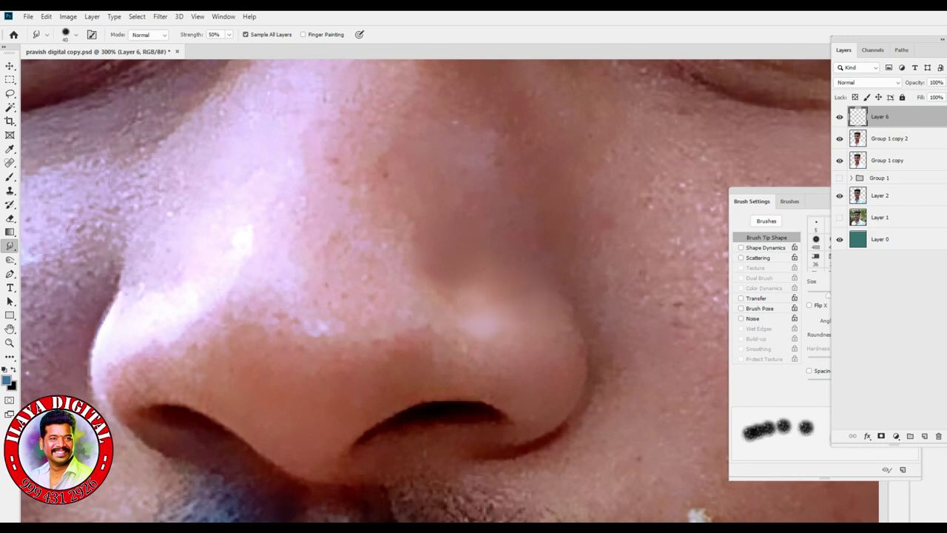
# Smudge the skin of the right-hand nostril wing and the underside of the nose tip with brush sizes from 40 to 60
pyautogui.press(']')
pyautogui.press(']')
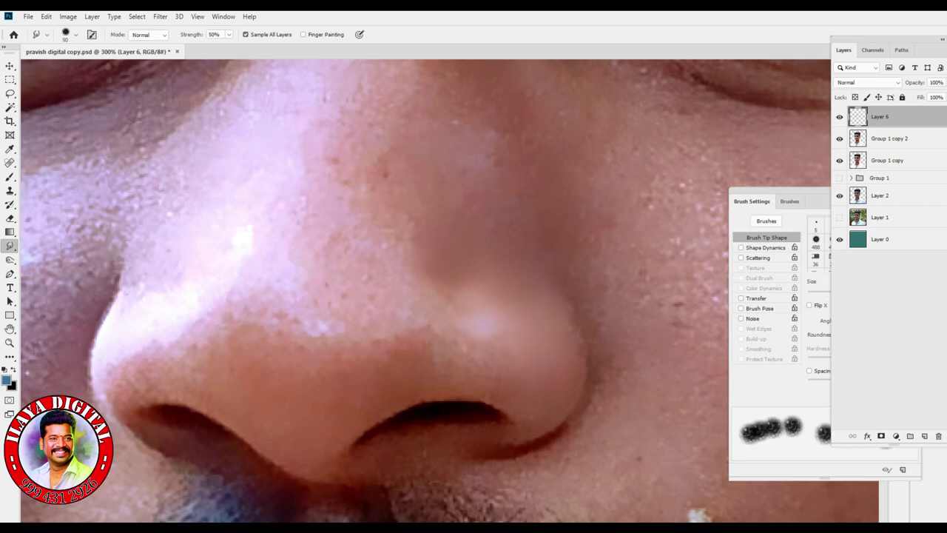
pyautogui.press('[')
pyautogui.press('[')
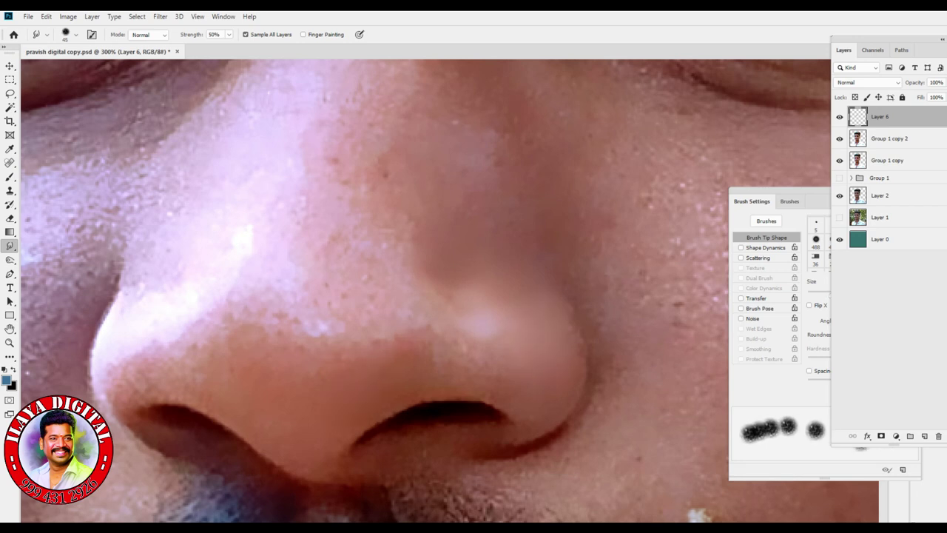
pyautogui.press(']')
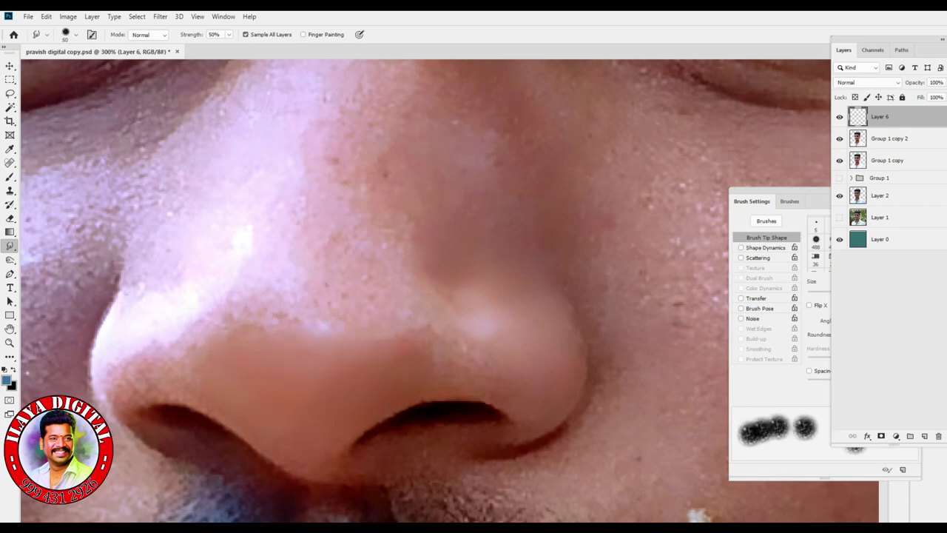
pyautogui.press('[')
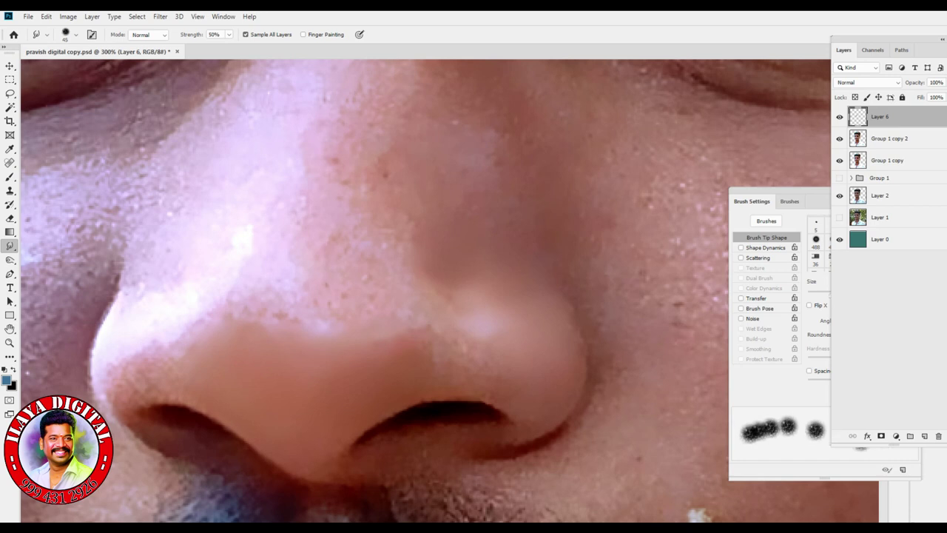
pyautogui.press('[')
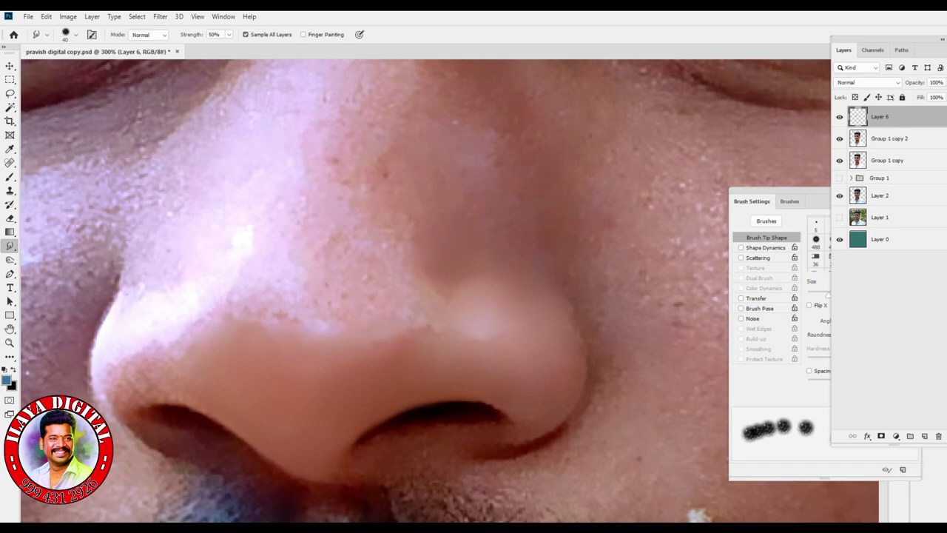
# Smudge away the pores on the centre of the nose, from the tip up toward the bridge, with a size 60 brush
pyautogui.press(']')
pyautogui.press(']')
pyautogui.press(']')
pyautogui.press(']')
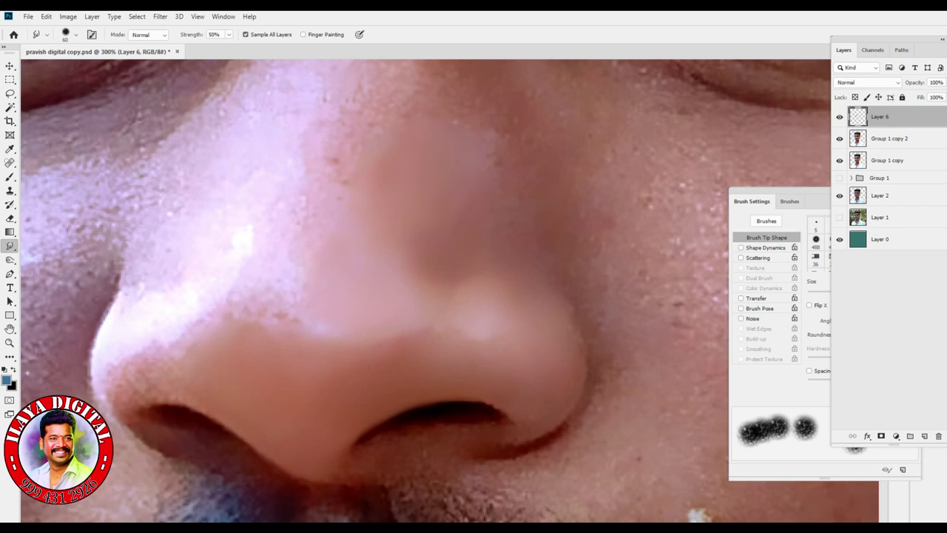
# Smooth the edge of the nose tip highlight and the left-hand nostril wing by smudging with brush sizes 50 down to 25
pyautogui.press('[')
pyautogui.press('[')
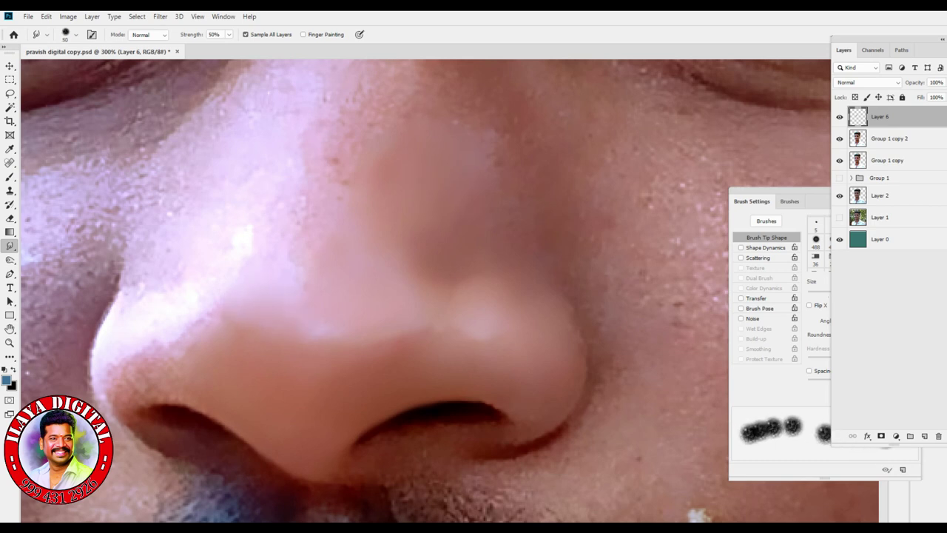
pyautogui.press('[')
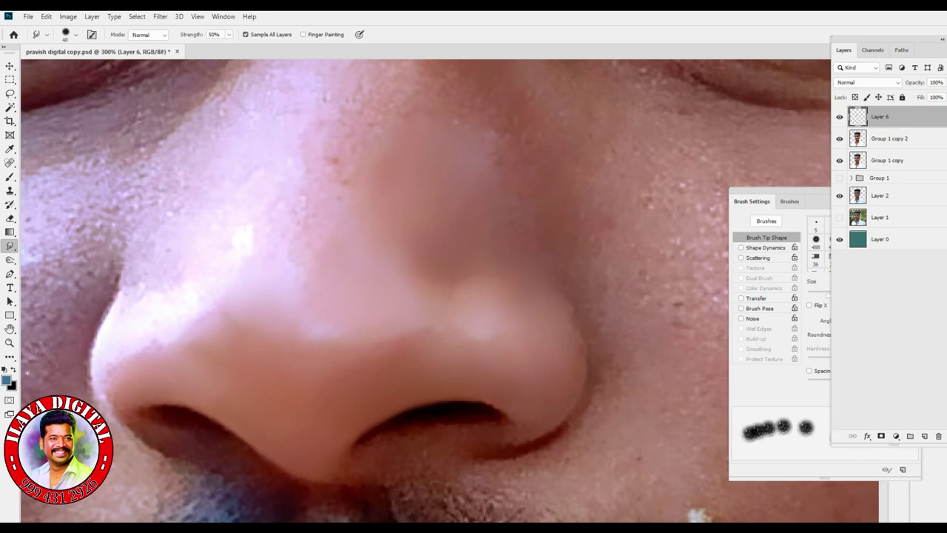
pyautogui.press('[')
pyautogui.press('[')
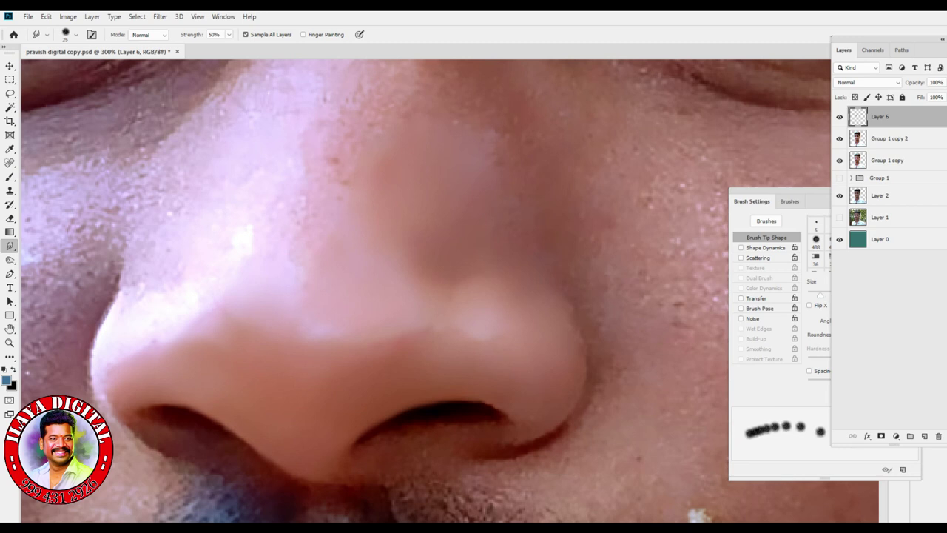
# Lower the smudge strength to 40% and blend the bright highlight along the left-hand nostril wing with brush sizes from 15 to 60
pyautogui.press('[')
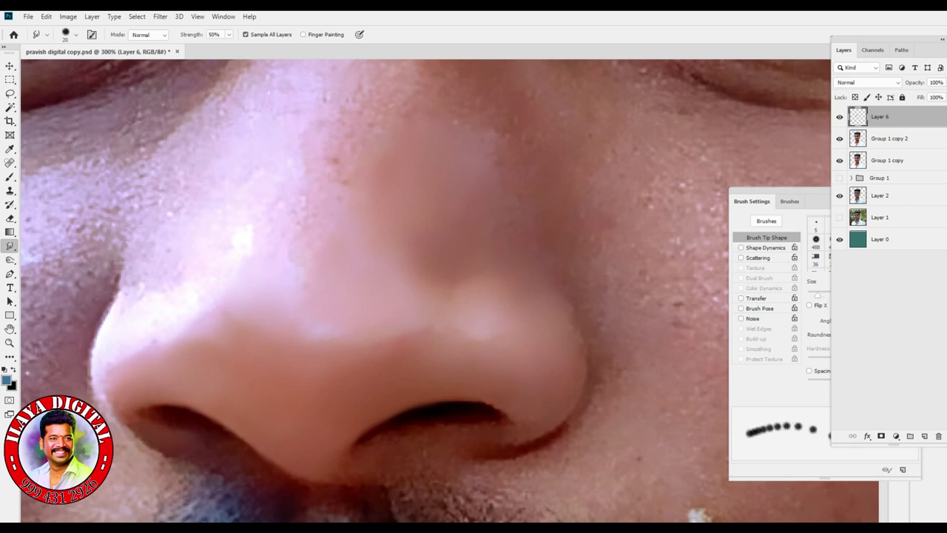
pyautogui.press('[')
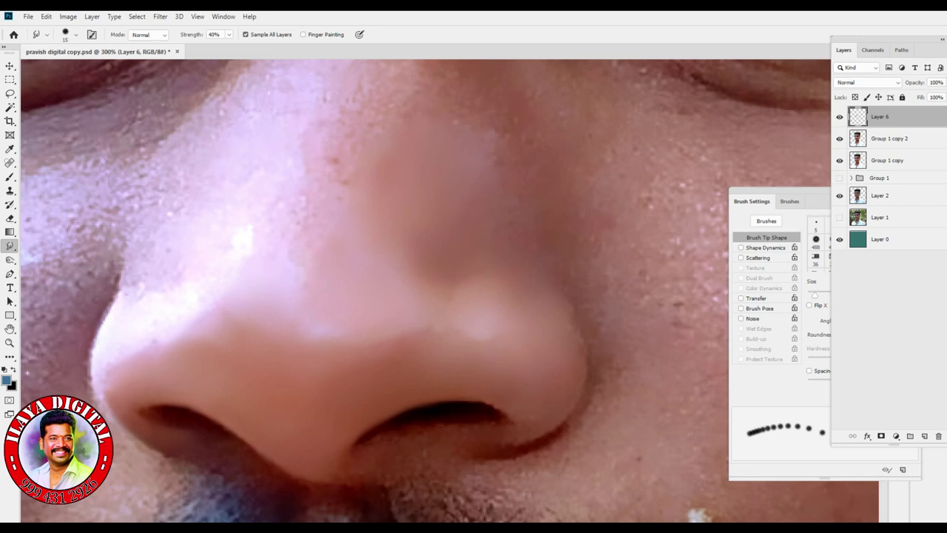
pyautogui.press(']')
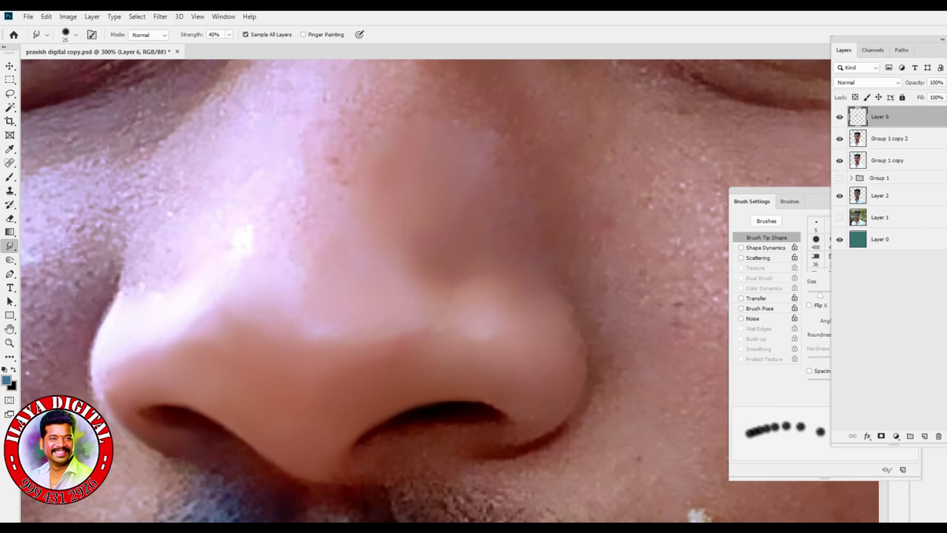
pyautogui.press(']')
pyautogui.press(']')
pyautogui.press(']')
pyautogui.press(']')
pyautogui.press(']')
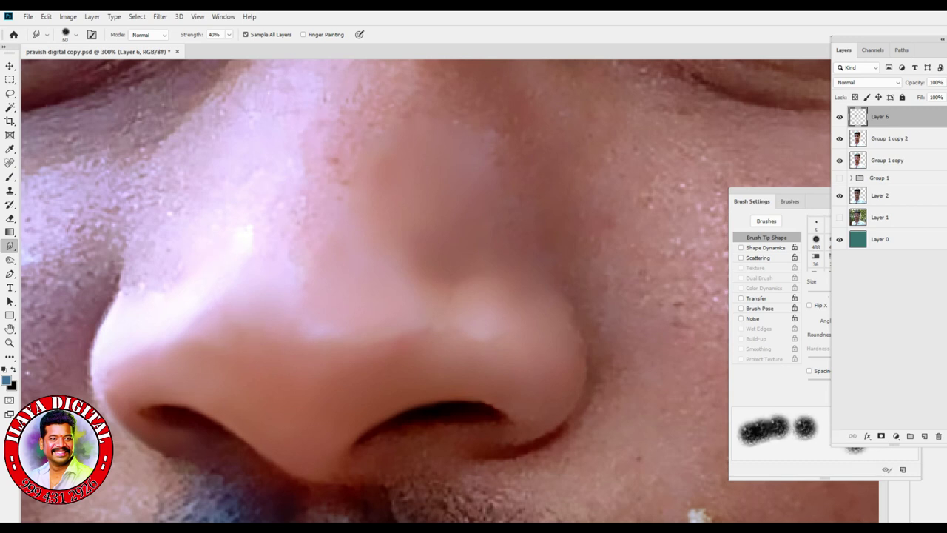
# Smudge the skin along the shaded side of the nose with brush sizes from 40 to 70
pyautogui.hotkey('ctrl', '-')
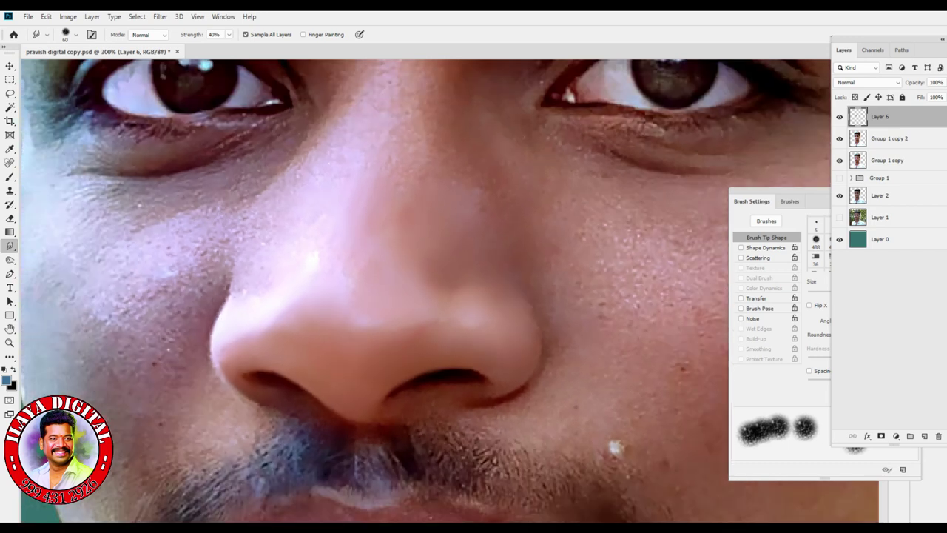
pyautogui.moveTo(301, 229); pyautogui.dragTo(438, 294)
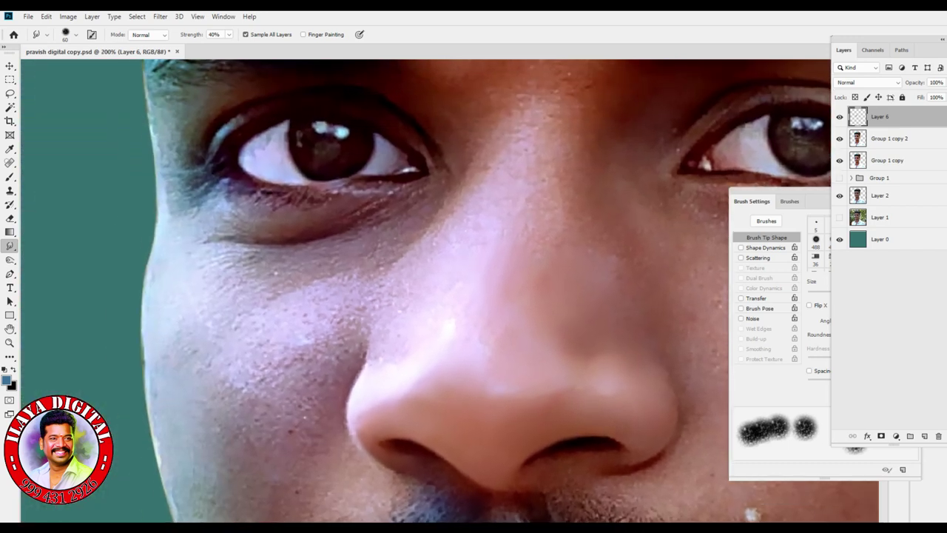
pyautogui.press('[')
pyautogui.press('[')
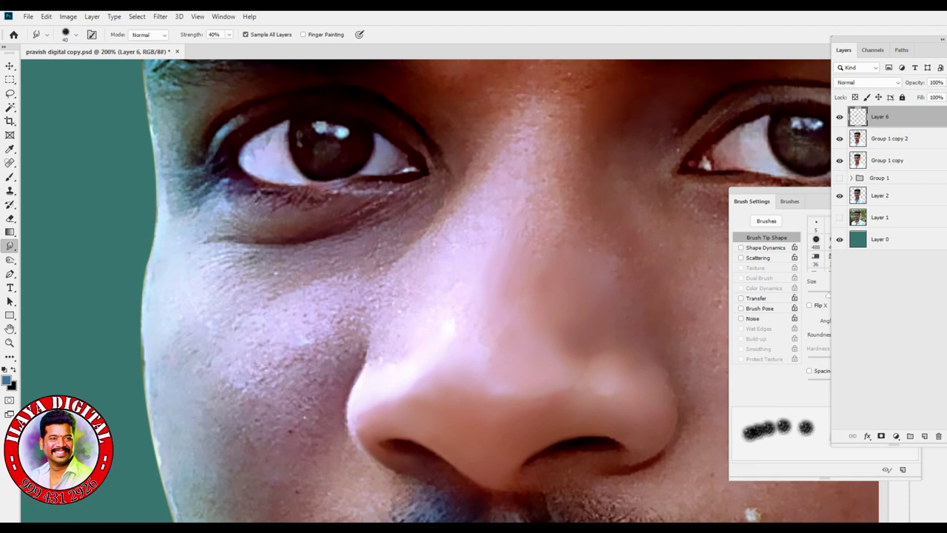
pyautogui.press(']')
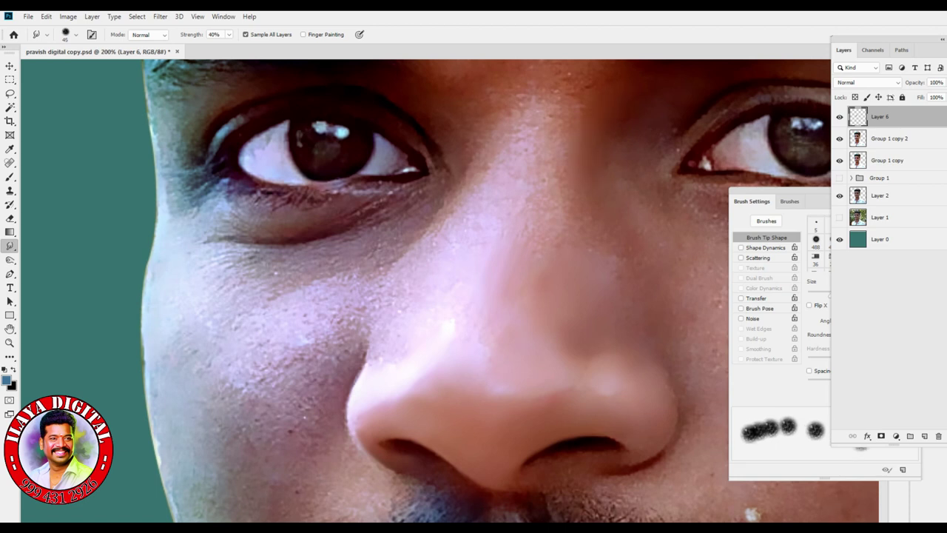
pyautogui.press(']')
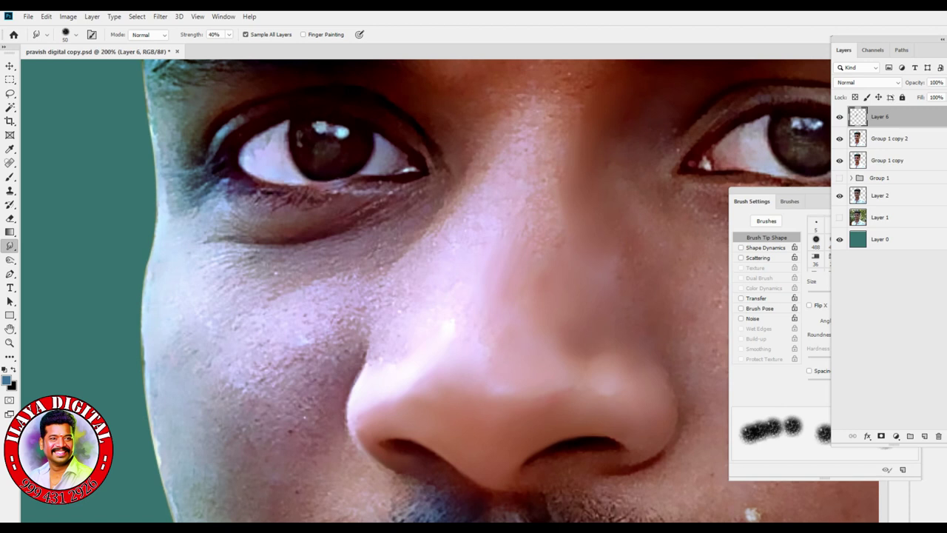
pyautogui.press(']')
pyautogui.press(']')
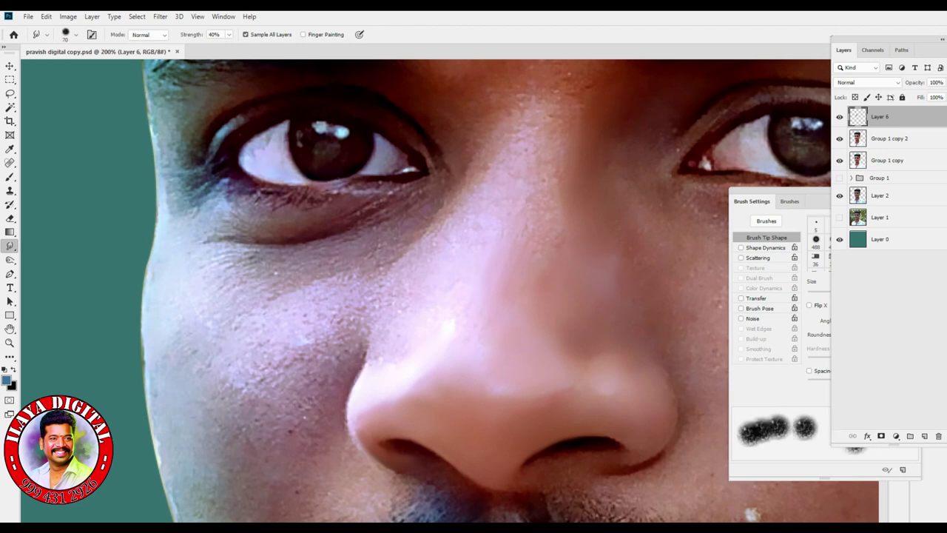
# Smudge lengthwise along the nose bridge and its lit side to smooth the skin, reducing the brush size from 70 to 40
pyautogui.moveTo(556, 144)
pyautogui.mouseDown()
pyautogui.moveTo(560, 117)
pyautogui.moveTo(552, 227)
pyautogui.mouseUp()
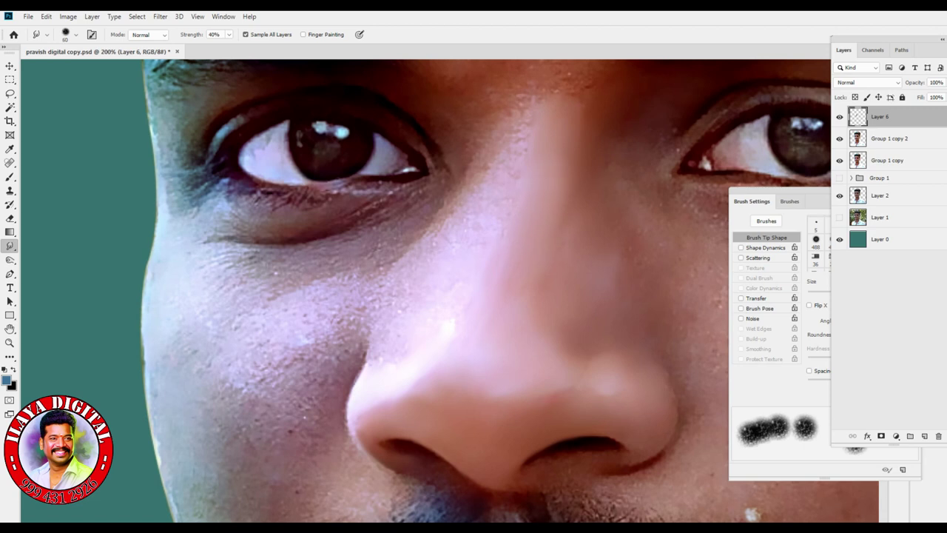
pyautogui.moveTo(527, 313); pyautogui.dragTo(534, 284)
pyautogui.press('[')
pyautogui.press('[')
pyautogui.press('[')
pyautogui.moveTo(476, 213); pyautogui.dragTo(494, 204)
pyautogui.press('[')
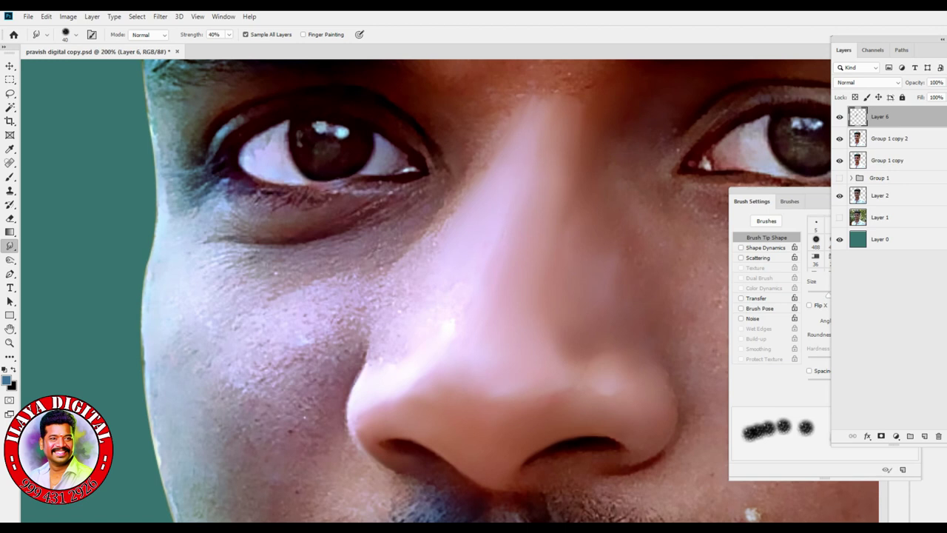
# Blend the bright spot and the skin above the left-hand nostril wing, reducing the smudge brush size from 35 to 15
pyautogui.press('[')
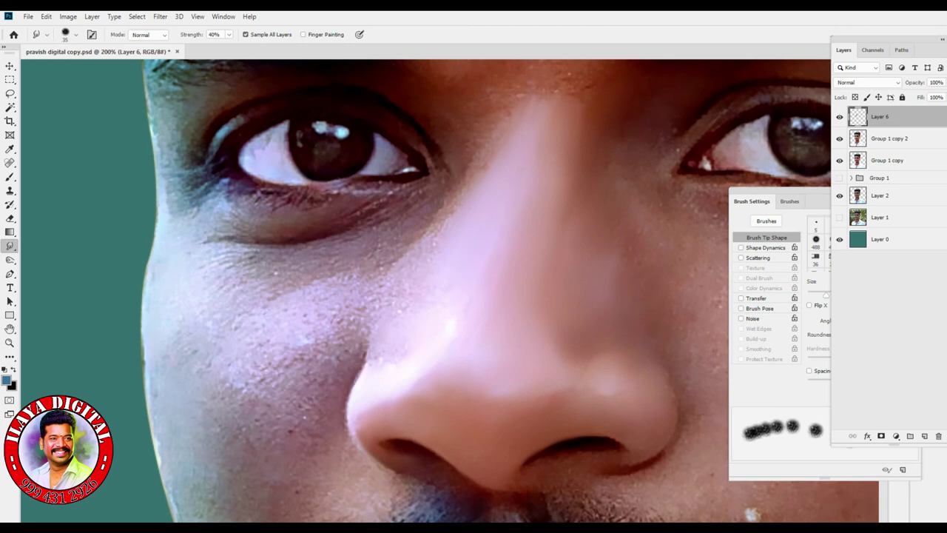
pyautogui.moveTo(399, 313); pyautogui.dragTo(408, 307)
pyautogui.press('[')
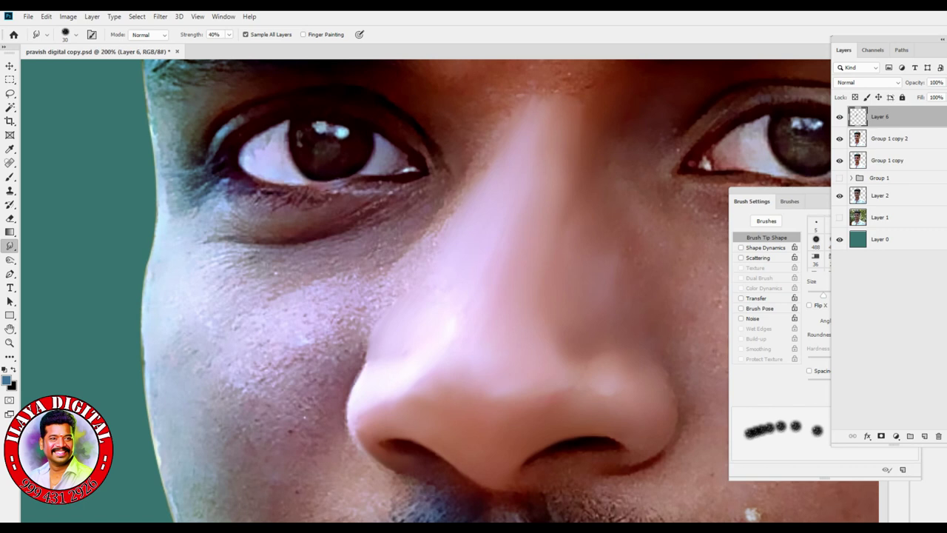
pyautogui.press('[')
pyautogui.press('[')
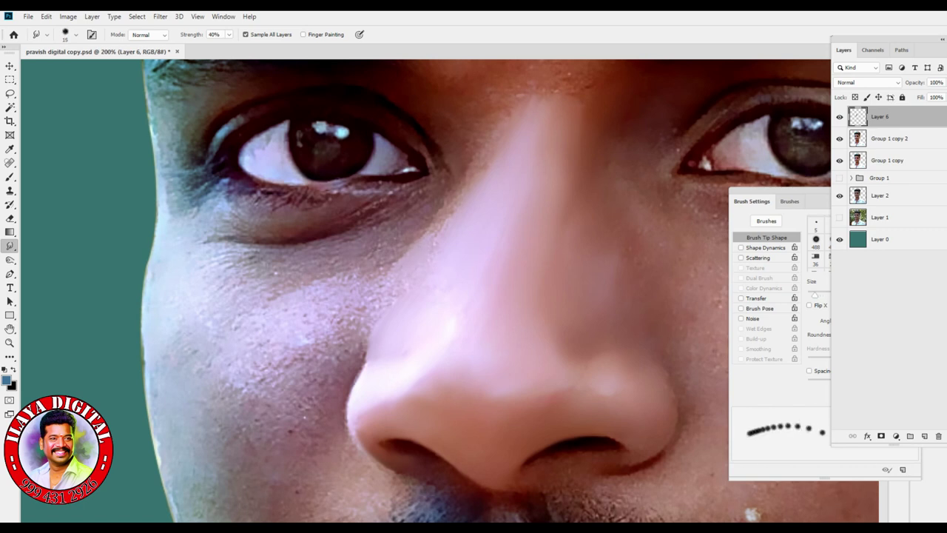
# Refine the lit edge of the nose bridge and the left-hand nostril crease by smudging with brush sizes 20 to 30
pyautogui.press(']')
pyautogui.press(']')
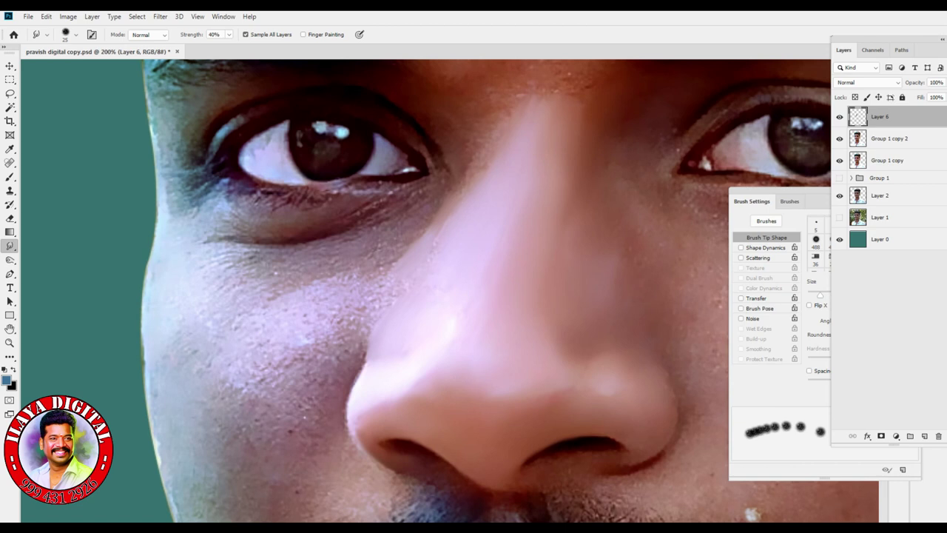
pyautogui.press('[')
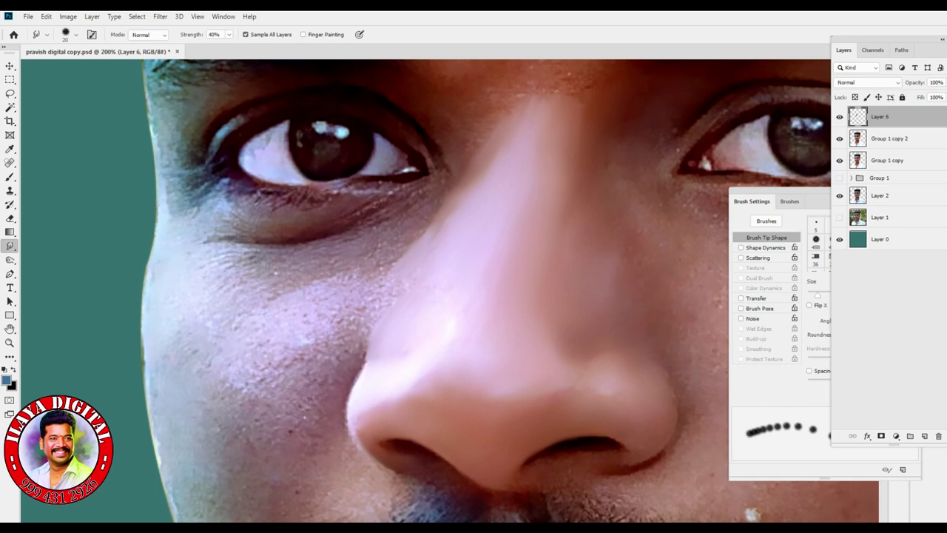
pyautogui.press(']')
pyautogui.press(']')
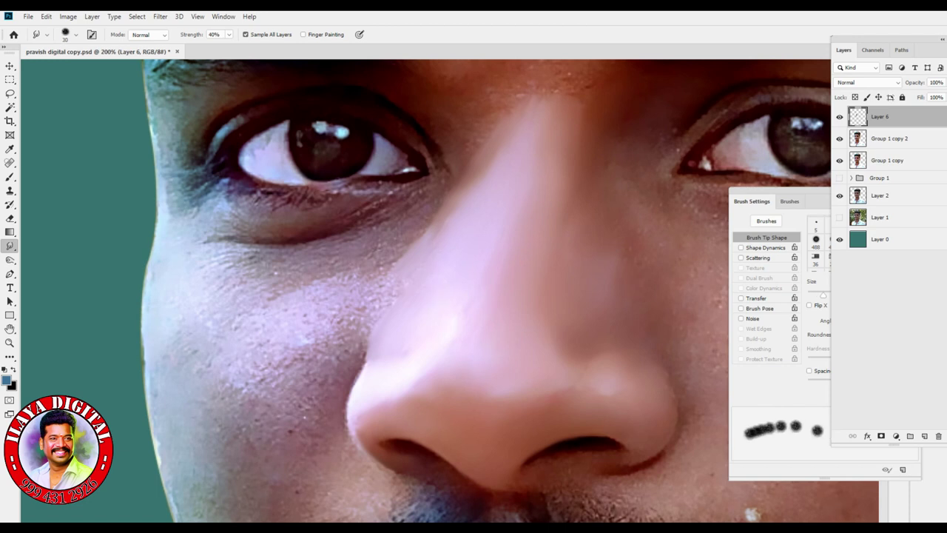
pyautogui.press('[')
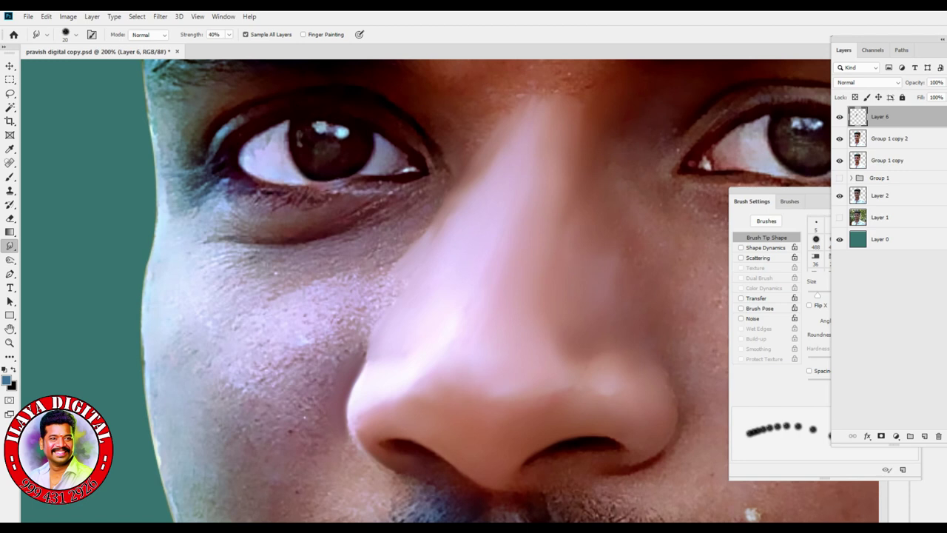
# Enlarge the smudge brush to size 100 and smooth the lower cheek skin beside the left-hand nostril
pyautogui.press(']')
pyautogui.press(']')
pyautogui.press(']')
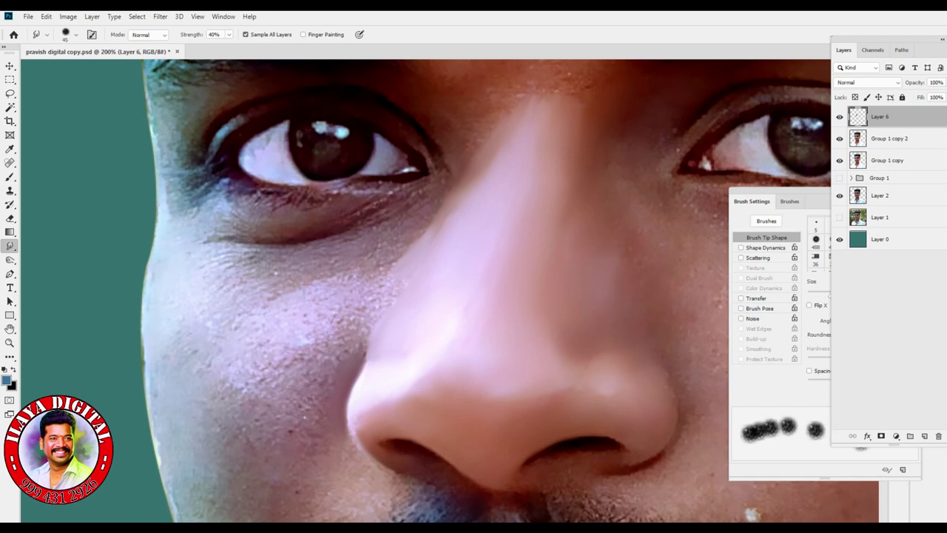
pyautogui.press(']')
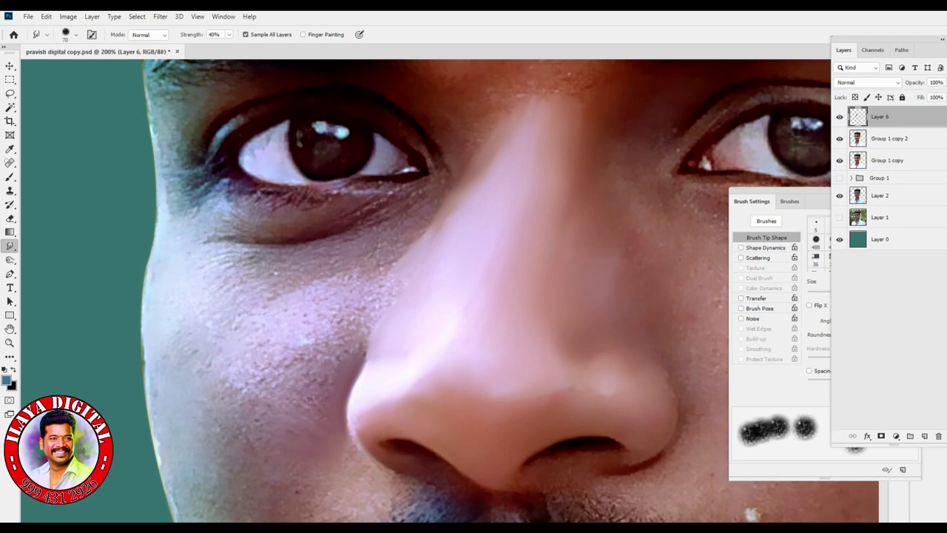
pyautogui.press(']')
pyautogui.press(']')
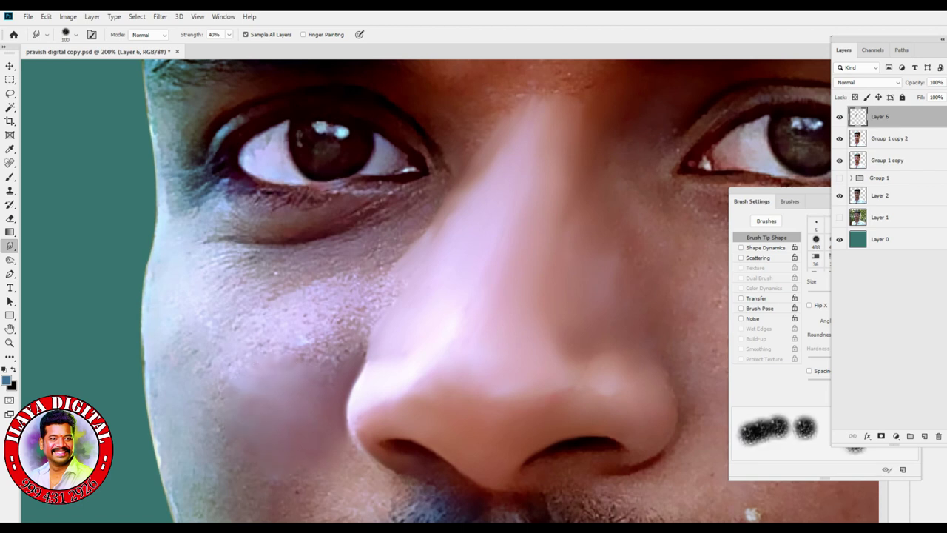
# Smudge the textured highlight below the left-hand eye and the skin of the outer cheek with brush sizes 50 to 100
pyautogui.moveTo(257, 345); pyautogui.dragTo(304, 338)
pyautogui.press('[')
pyautogui.press('[')
pyautogui.press('[')
pyautogui.press('[')
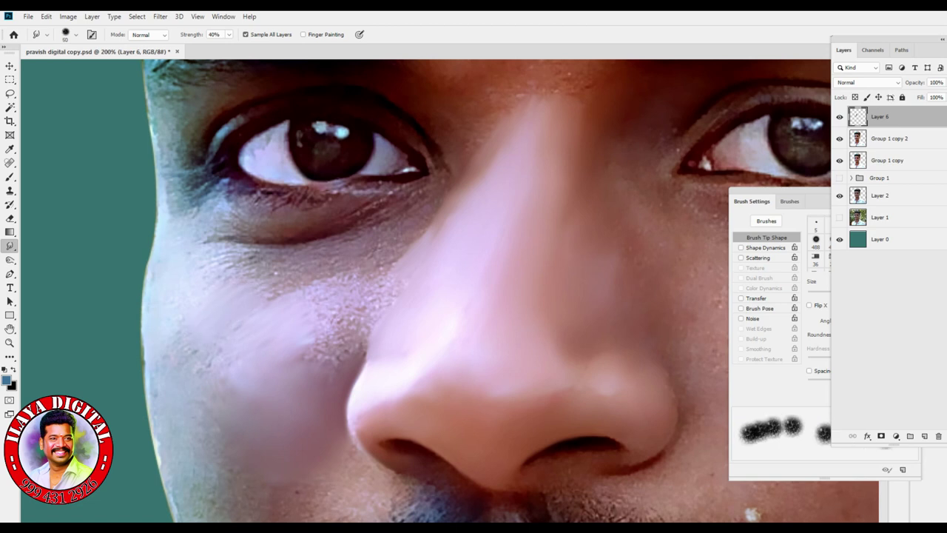
pyautogui.press(']')
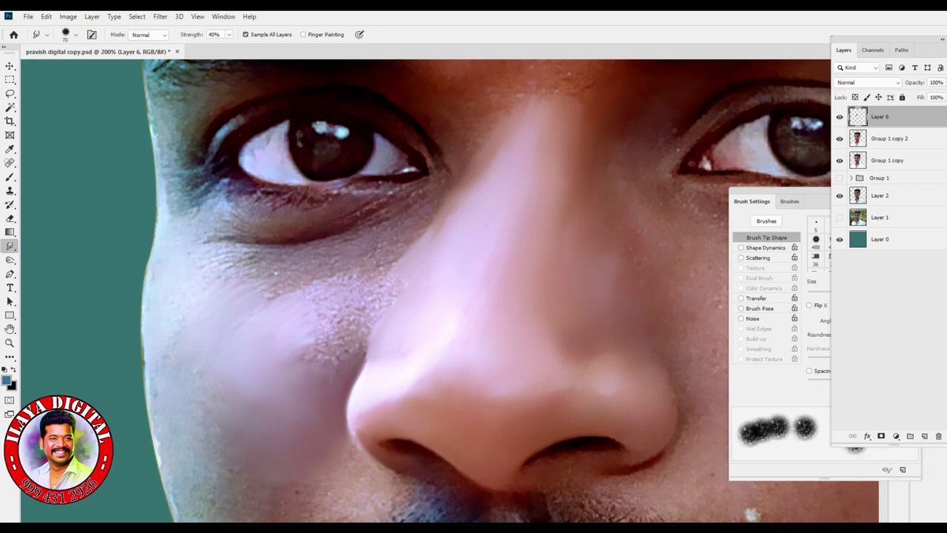
pyautogui.moveTo(222, 396); pyautogui.dragTo(245, 398)
# Blend the cheek highlight up towards the nose bridge, reducing the smudge brush size from 50 to 30
pyautogui.press('[')
pyautogui.press('[')
pyautogui.press('[')
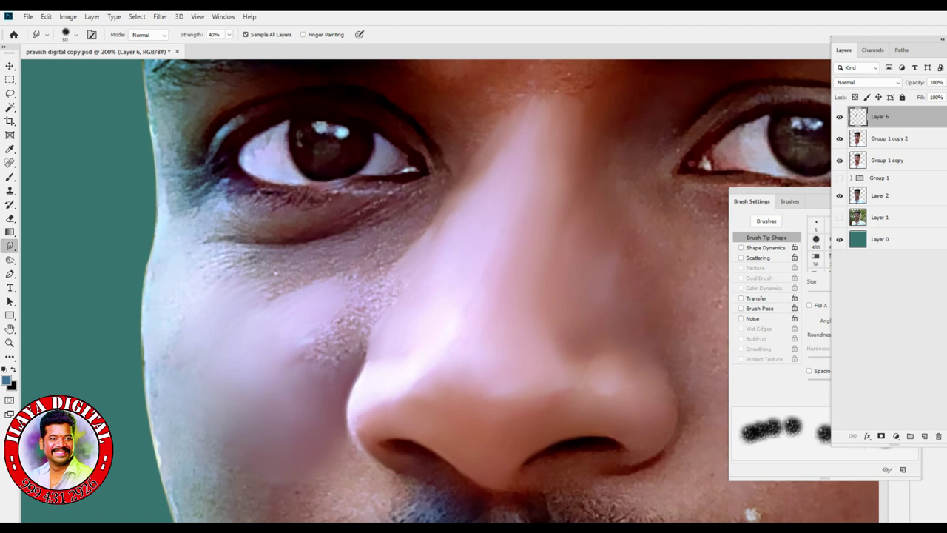
pyautogui.press('[')
pyautogui.press('[')
pyautogui.press('[')
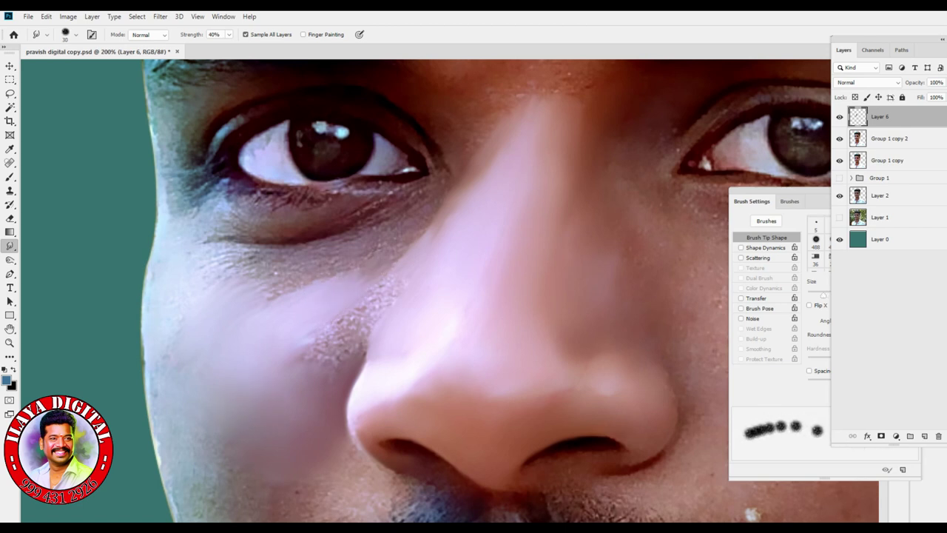
pyautogui.press(']')
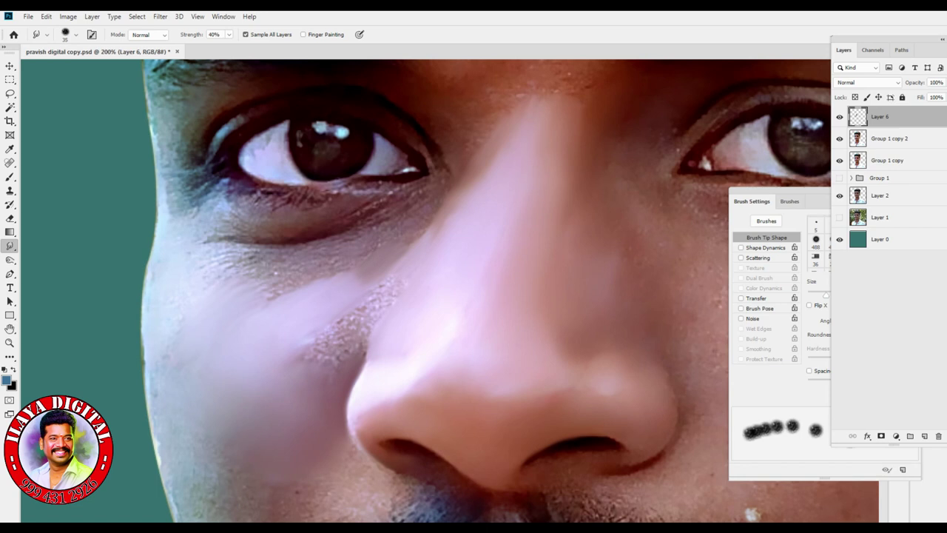
# Smooth the speckled patch between the cheek highlight and the nose with smudge brush sizes 50 to 60
pyautogui.press(']')
pyautogui.press(']')
pyautogui.press(']')
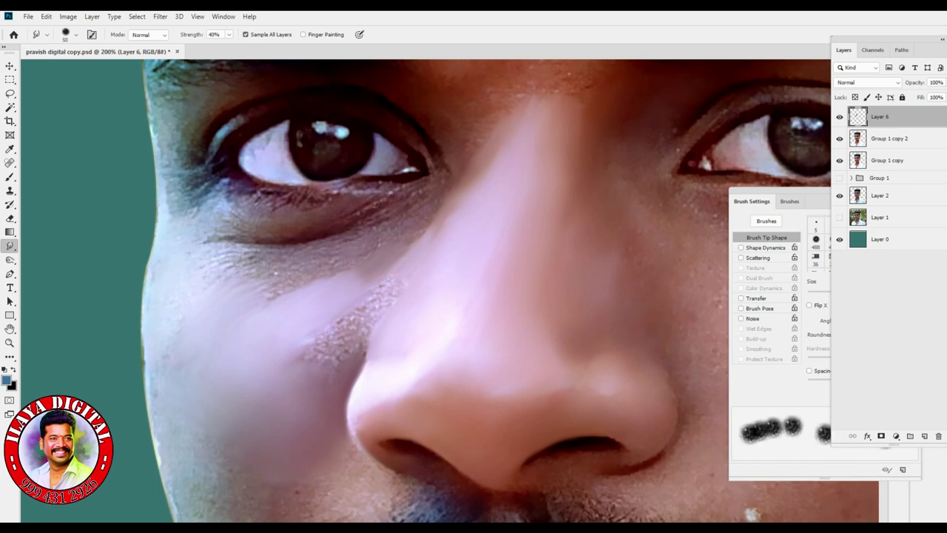
pyautogui.moveTo(333, 351); pyautogui.dragTo(316, 378)
pyautogui.press(']')
pyautogui.press(']')
pyautogui.press(']')
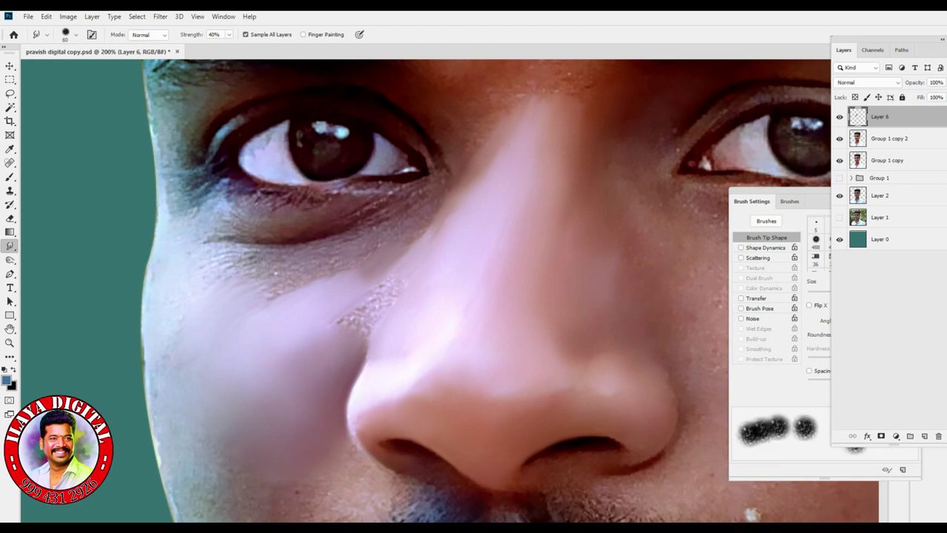
# Blend the grainy skin beside the upper nose wing, reducing the smudge brush size from 30 to 10
pyautogui.press('[')
pyautogui.press('[')
pyautogui.press('[')
pyautogui.press('[')
pyautogui.press('[')
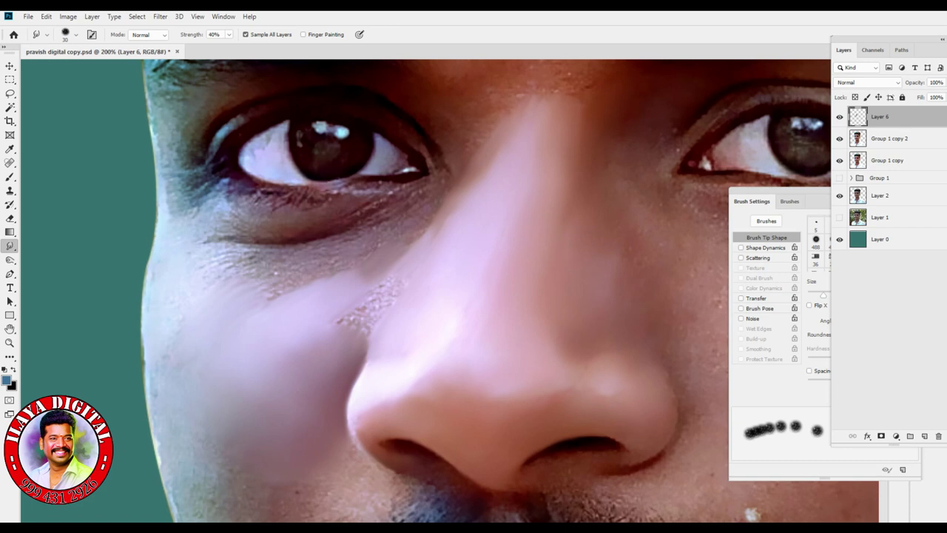
pyautogui.press('[')
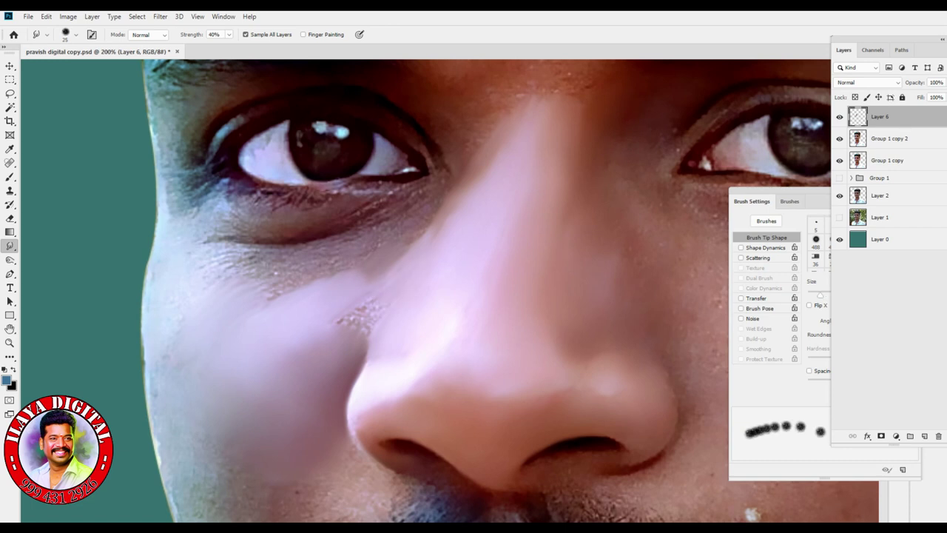
pyautogui.press('[')
pyautogui.press('[')
pyautogui.press('[')
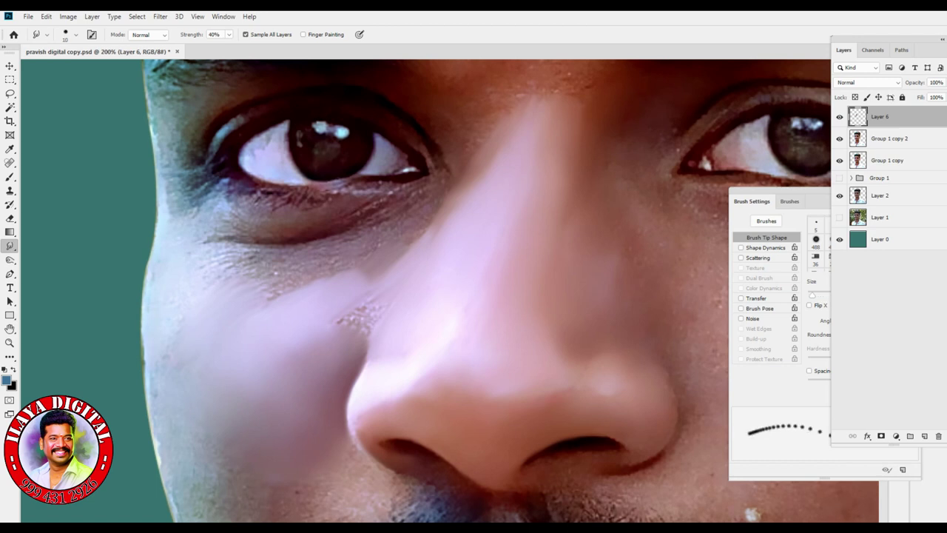
# Smudge away the last speckles between cheek and nose, increasing the brush size from 20 to 35
pyautogui.press(']')
pyautogui.press(']')
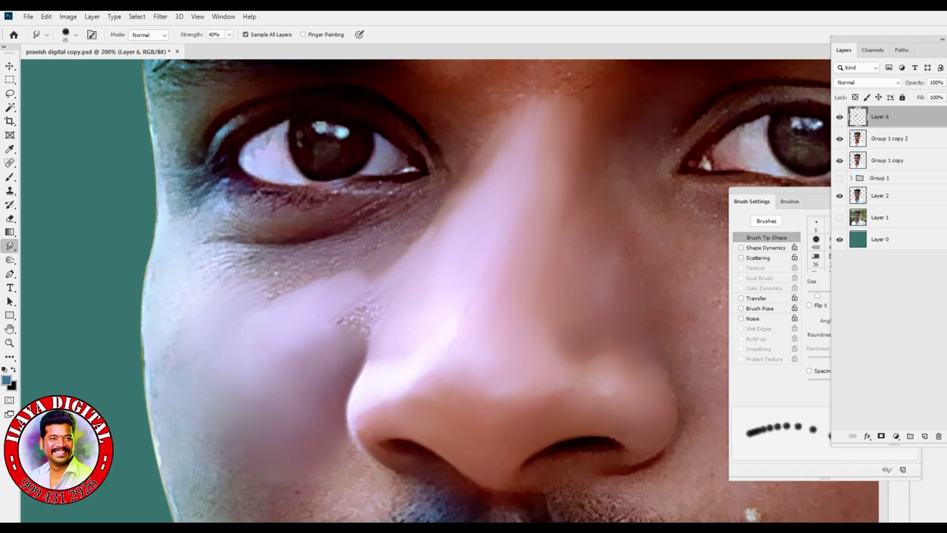
pyautogui.press(']')
pyautogui.moveTo(367, 346); pyautogui.dragTo(374, 315)
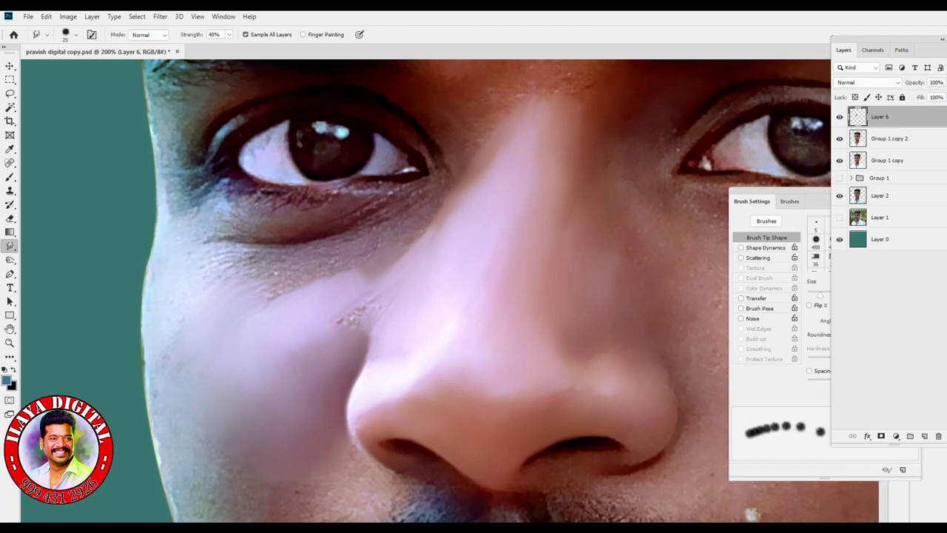
pyautogui.press(']')
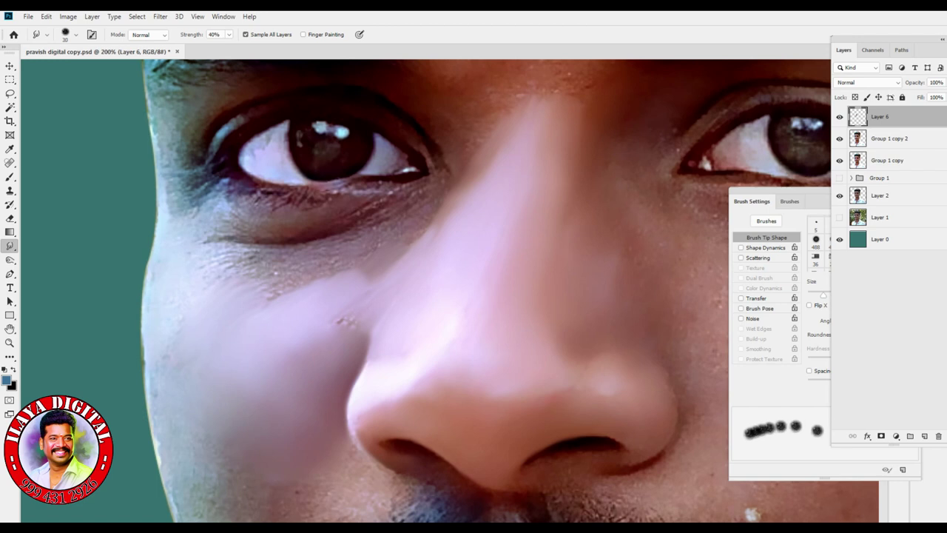
pyautogui.press(']')
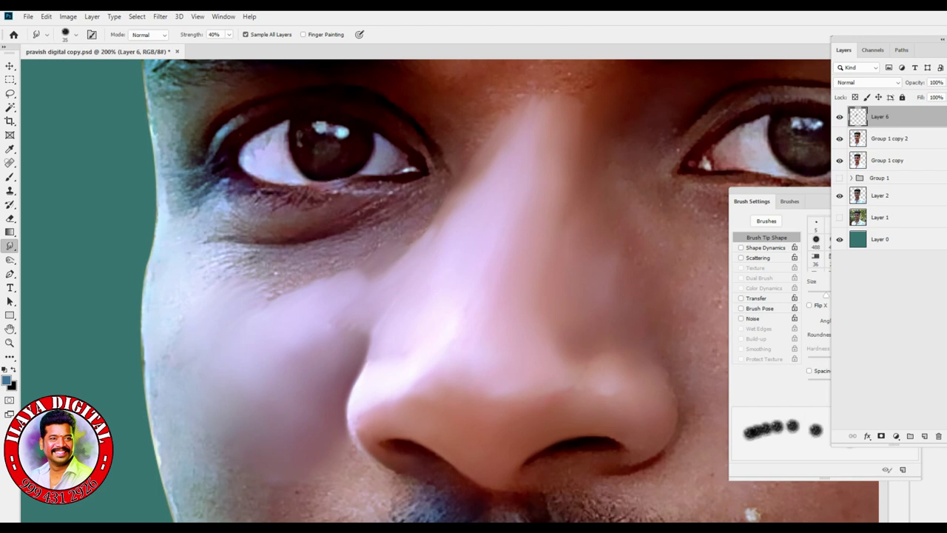
# Enlarge the smudge brush to size 90 and smooth the outer and lower left-hand cheek
pyautogui.press(']')
pyautogui.press(']')
pyautogui.press(']')
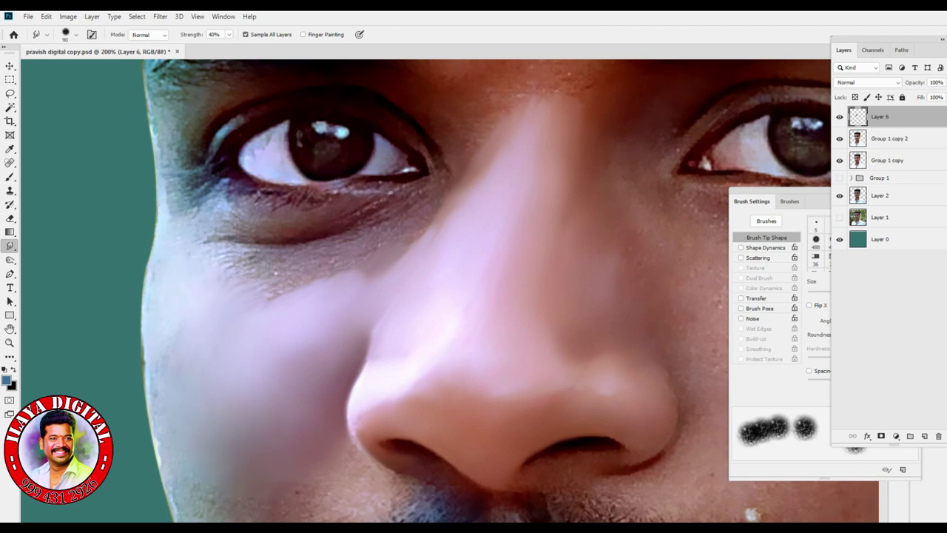
# Load the outline of the Group 1 copy layer as a selection and hide the brush settings
pyautogui.keyDown('ctrl'); pyautogui.click(857, 160); pyautogui.keyUp('ctrl')
pyautogui.click(814, 281)
pyautogui.press('F5')
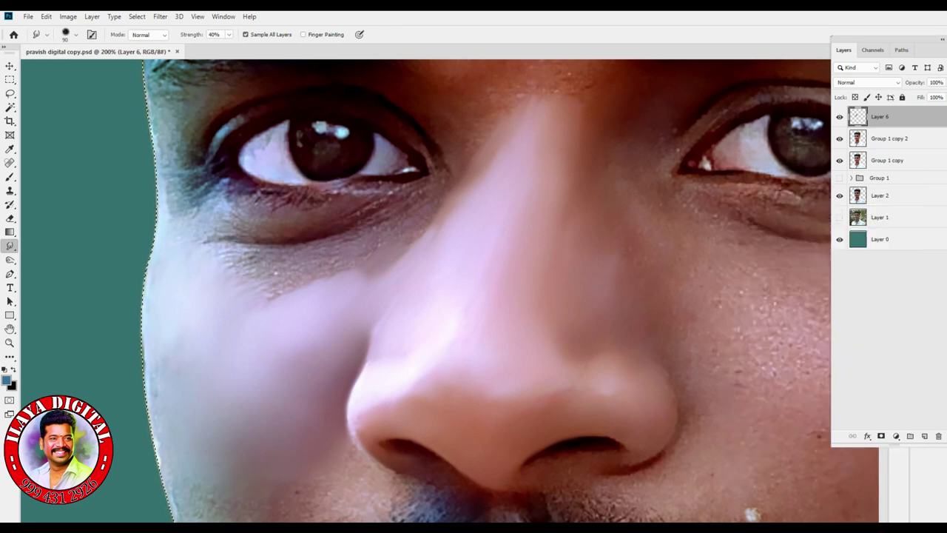
# Define the right-hand nostril's inner corner and the dark crease around its wing by smudging with brush size 15
pyautogui.moveTo(444, 296); pyautogui.dragTo(304, 156)
pyautogui.hotkey('ctrl', '+')
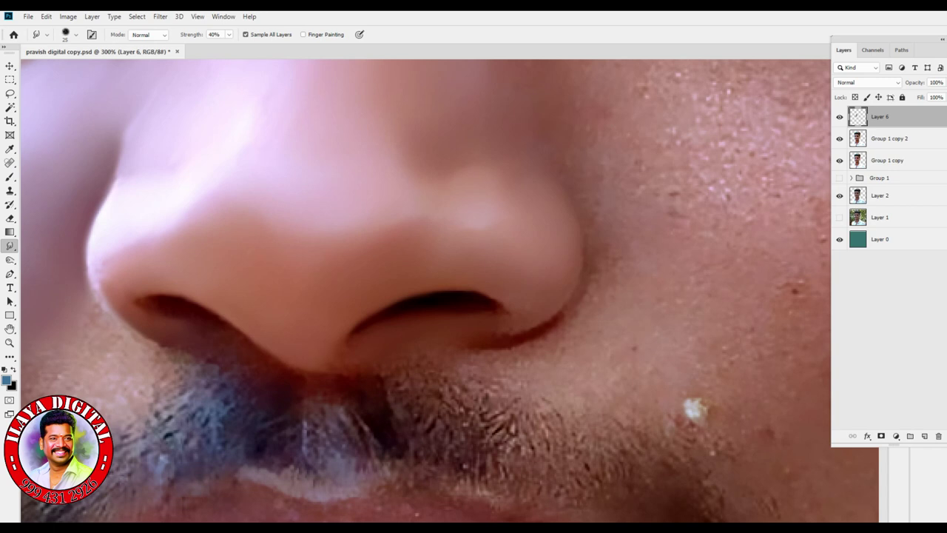
pyautogui.press('[')
pyautogui.moveTo(376, 324); pyautogui.dragTo(349, 344)
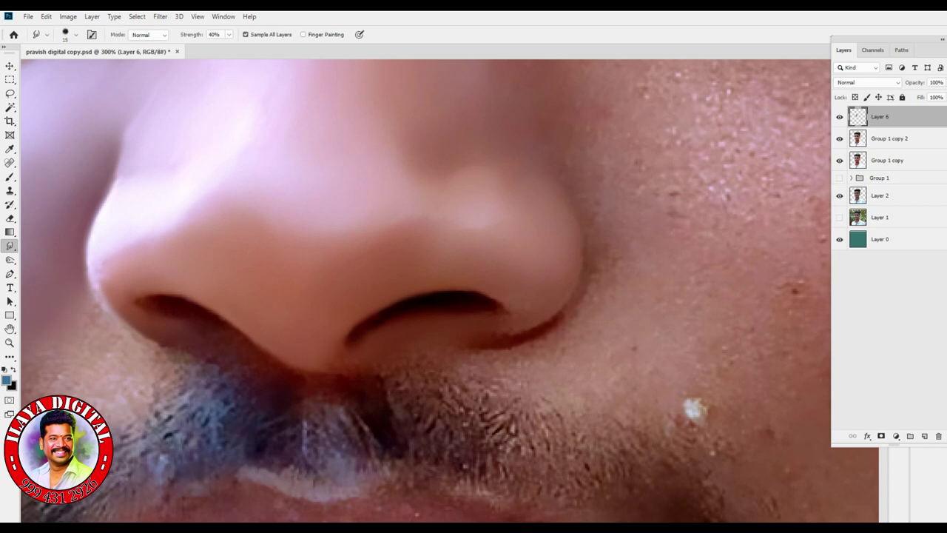
pyautogui.press(']')
pyautogui.press('[')
pyautogui.moveTo(528, 329)
pyautogui.mouseDown()
pyautogui.moveTo(580, 287)
pyautogui.moveTo(578, 208)
pyautogui.mouseUp()
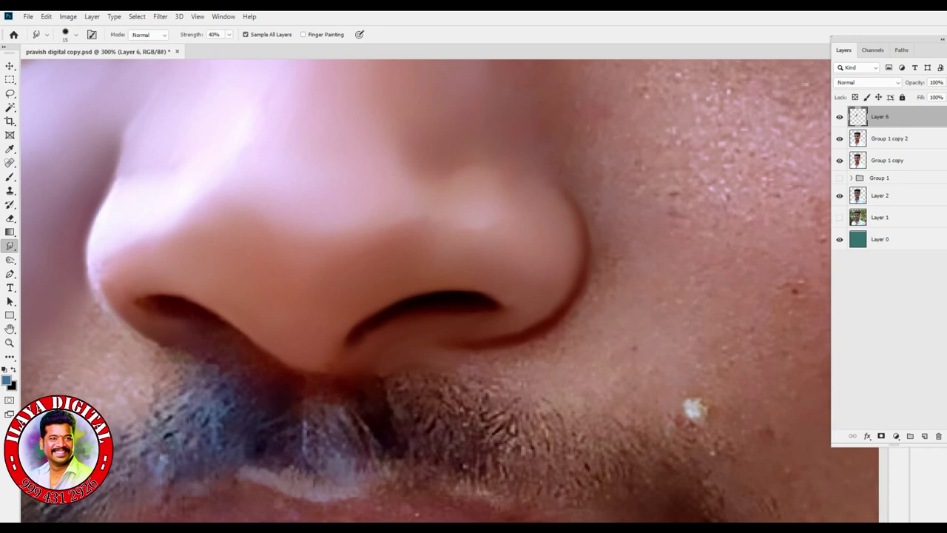
pyautogui.moveTo(520, 164); pyautogui.dragTo(503, 162)
# Smooth the skin between the right-hand nostril and the moustache and soften the wing's outer edge with brush size 30
pyautogui.press(']')
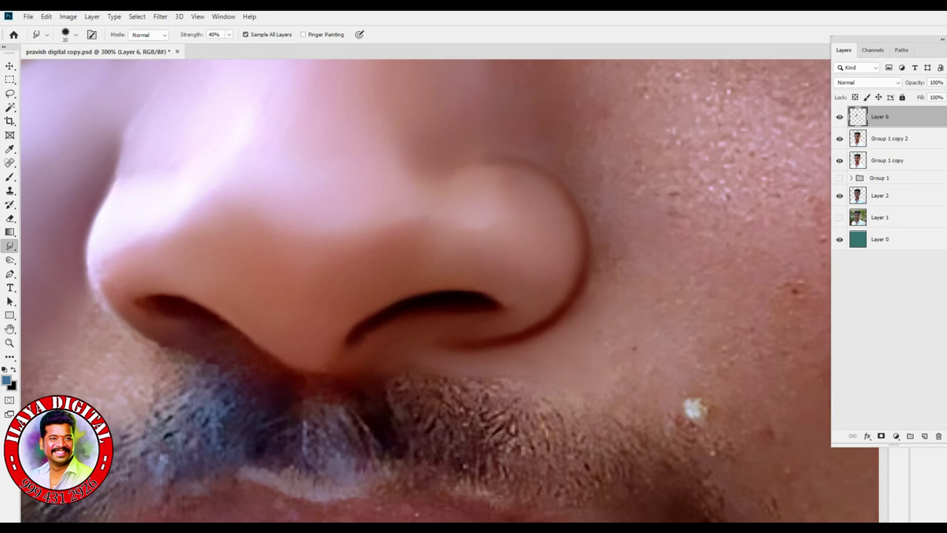
pyautogui.moveTo(599, 314)
pyautogui.mouseDown()
pyautogui.moveTo(700, 419)
pyautogui.moveTo(685, 407)
pyautogui.mouseUp()
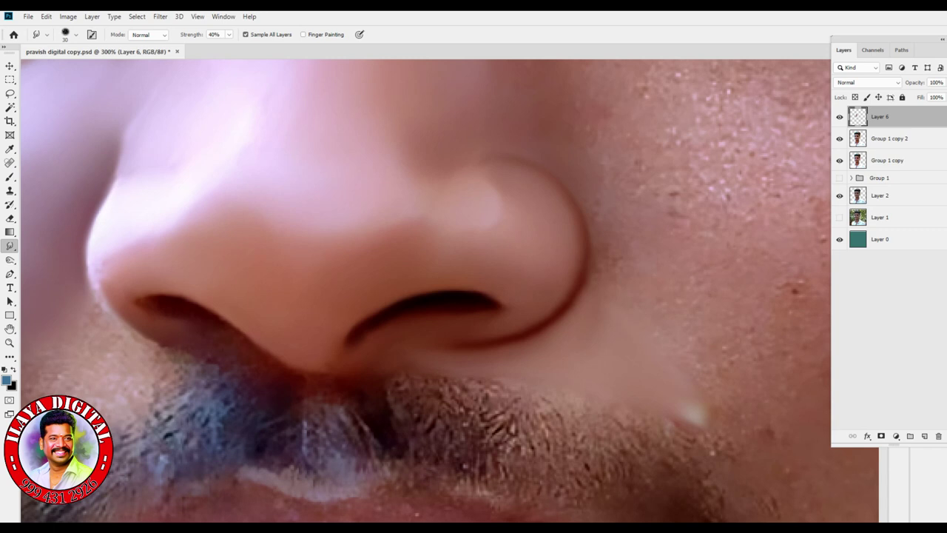
pyautogui.moveTo(590, 233)
pyautogui.mouseDown()
pyautogui.moveTo(603, 253)
pyautogui.moveTo(590, 284)
pyautogui.mouseUp()
# Reduce the smudge brush and clean up the bright outer edge of the left-hand nostril wing
pyautogui.moveTo(237, 325); pyautogui.dragTo(579, 266)
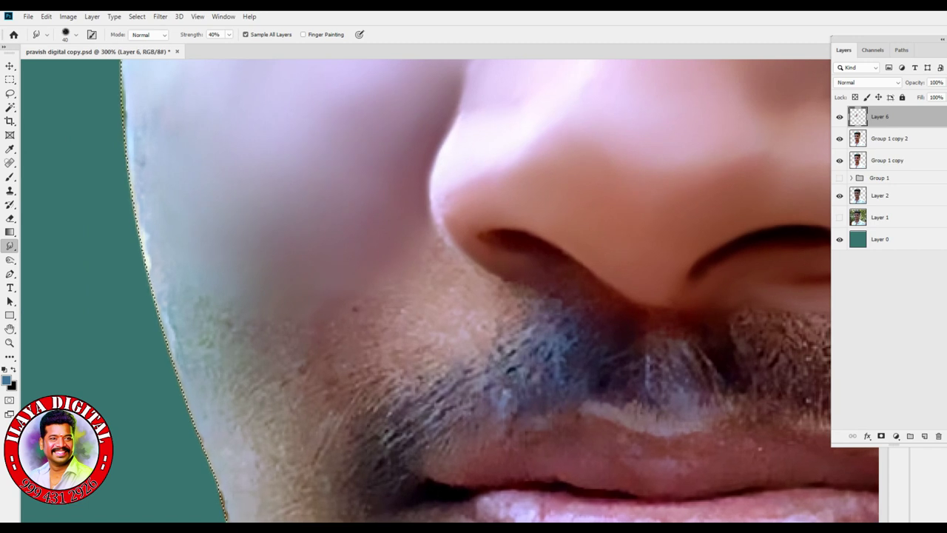
pyautogui.hotkey('ctrl', '+')
pyautogui.moveTo(473, 281); pyautogui.dragTo(323, 312)
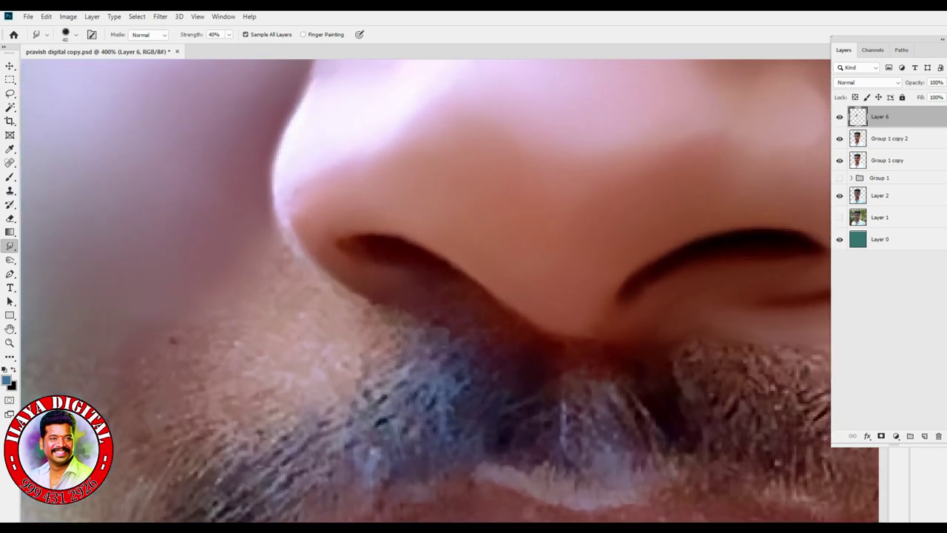
pyautogui.press('[')
pyautogui.press(']')
pyautogui.press('[')
pyautogui.press('[')
pyautogui.moveTo(276, 204)
pyautogui.mouseDown()
pyautogui.moveTo(317, 269)
pyautogui.moveTo(363, 292)
pyautogui.mouseUp()
# Smooth the left-hand nostril opening and the lower nose edge to the tip with brush size 15 at 50% strength
pyautogui.press(']')
pyautogui.moveTo(366, 244); pyautogui.dragTo(347, 247)
pyautogui.press('[')
pyautogui.press(']')
pyautogui.moveTo(409, 242); pyautogui.dragTo(499, 301)
pyautogui.moveTo(432, 251); pyautogui.dragTo(453, 262)
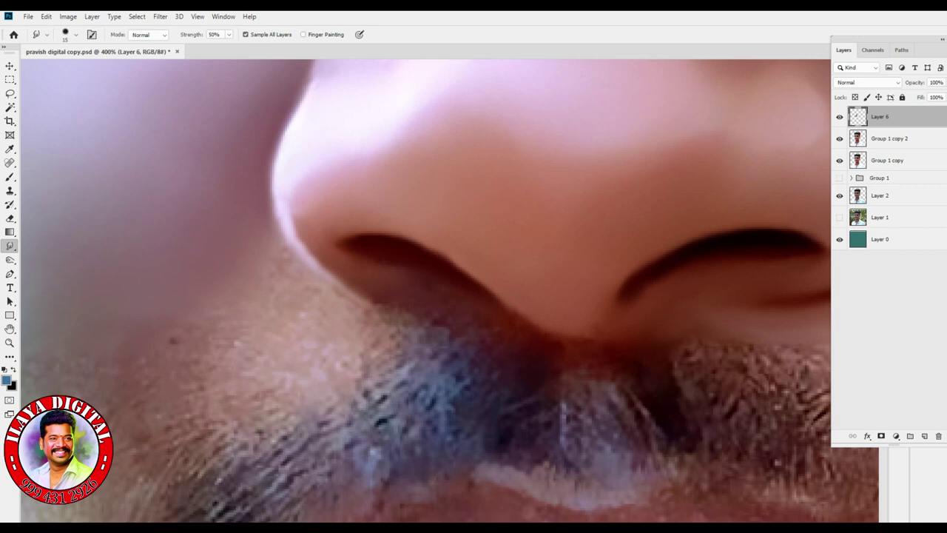
pyautogui.moveTo(497, 303)
pyautogui.mouseDown()
pyautogui.moveTo(551, 336)
pyautogui.moveTo(596, 339)
pyautogui.moveTo(614, 327)
pyautogui.mouseUp()
# Blend the underside of the left-hand nostril wing and the adjoining skin above the moustache, ending at brush size 15
pyautogui.press(']')
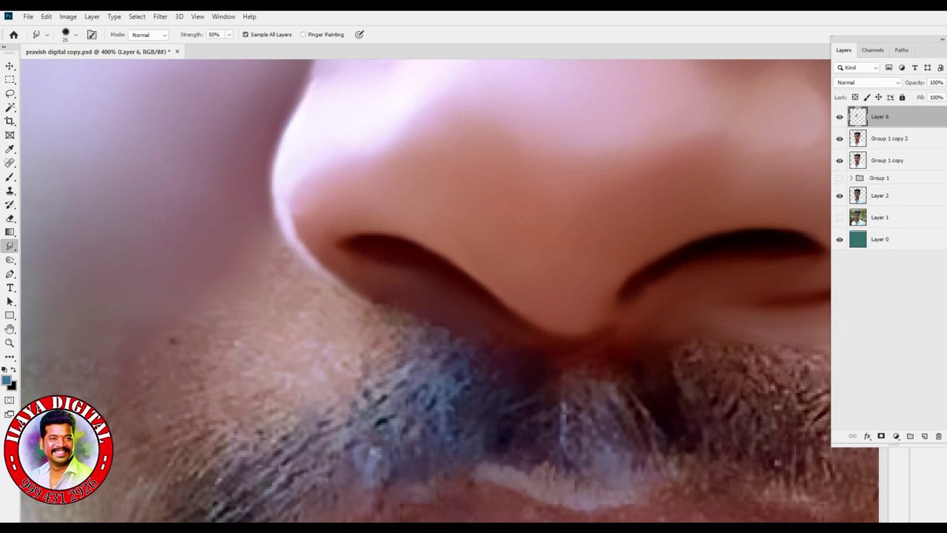
pyautogui.press('[')
pyautogui.press('[')
pyautogui.press('[')
pyautogui.moveTo(359, 293); pyautogui.dragTo(414, 317)
pyautogui.press(']')
pyautogui.moveTo(337, 294); pyautogui.dragTo(423, 336)
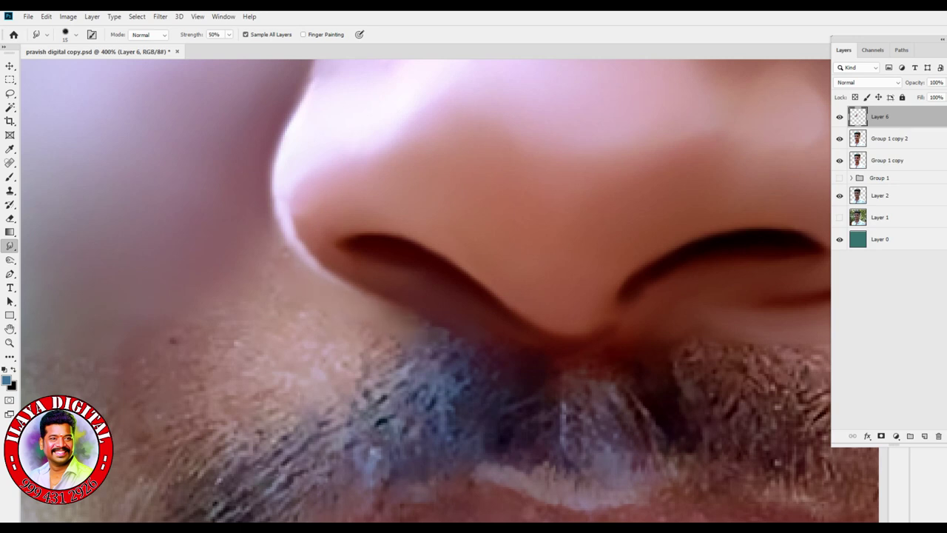
# Smudge along the fold between the left-hand cheek and upper lip with brush sizes 20 to 25
pyautogui.press(']')
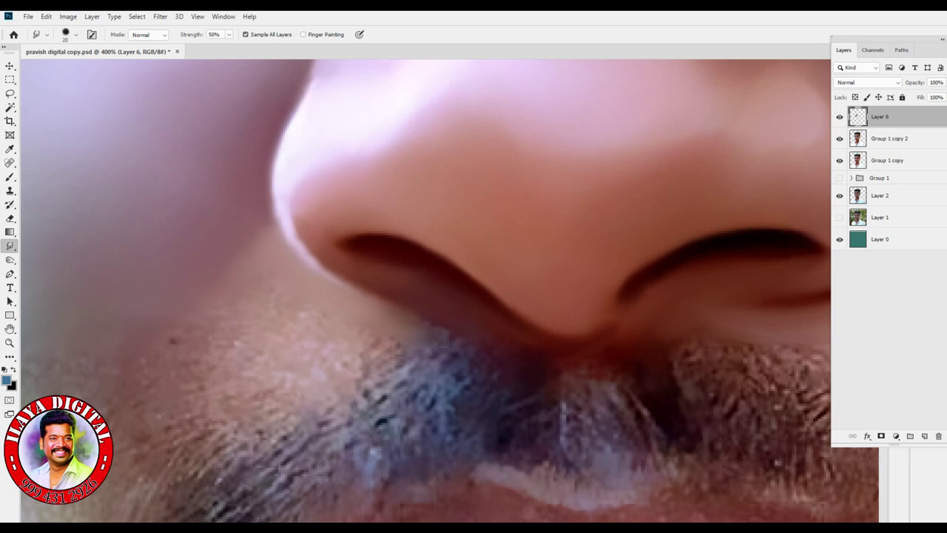
pyautogui.press(']')
pyautogui.moveTo(256, 252); pyautogui.dragTo(182, 339)
pyautogui.moveTo(255, 275); pyautogui.dragTo(206, 339)
pyautogui.moveTo(285, 288); pyautogui.dragTo(250, 332)
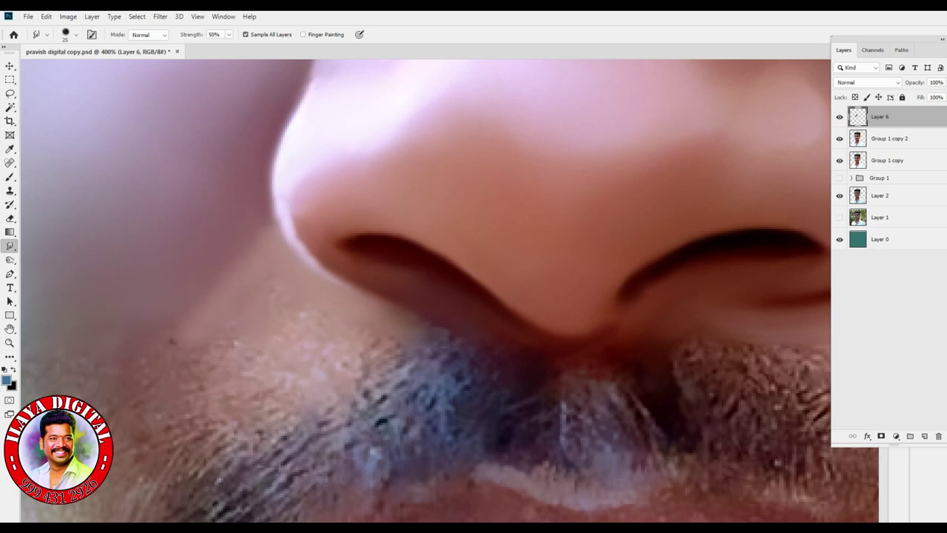
# Smooth the grainy upper-lip skin down to the left-hand moustache edge with short diagonal smudge strokes at brush size 25
pyautogui.moveTo(309, 307); pyautogui.dragTo(304, 349)
pyautogui.moveTo(379, 326)
pyautogui.mouseDown()
pyautogui.moveTo(365, 358)
pyautogui.moveTo(349, 361)
pyautogui.mouseUp()
pyautogui.moveTo(259, 333); pyautogui.dragTo(195, 370)
pyautogui.moveTo(195, 345); pyautogui.dragTo(157, 392)
pyautogui.moveTo(182, 392)
pyautogui.mouseDown()
pyautogui.moveTo(167, 427)
pyautogui.moveTo(142, 439)
pyautogui.mouseUp()
pyautogui.moveTo(198, 404); pyautogui.dragTo(191, 440)
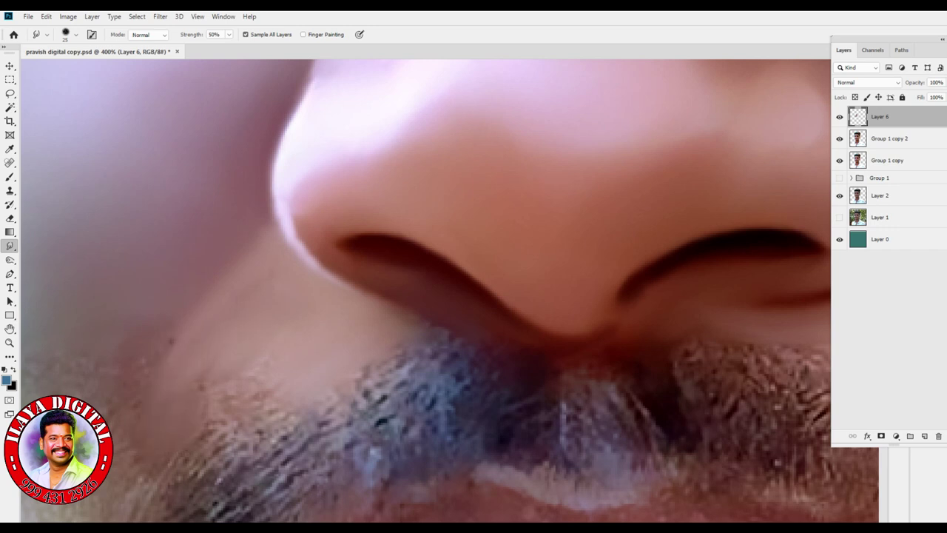
pyautogui.moveTo(231, 386); pyautogui.dragTo(203, 421)
pyautogui.moveTo(253, 386); pyautogui.dragTo(217, 435)
pyautogui.moveTo(282, 402); pyautogui.dragTo(260, 431)
pyautogui.moveTo(191, 361); pyautogui.dragTo(149, 408)
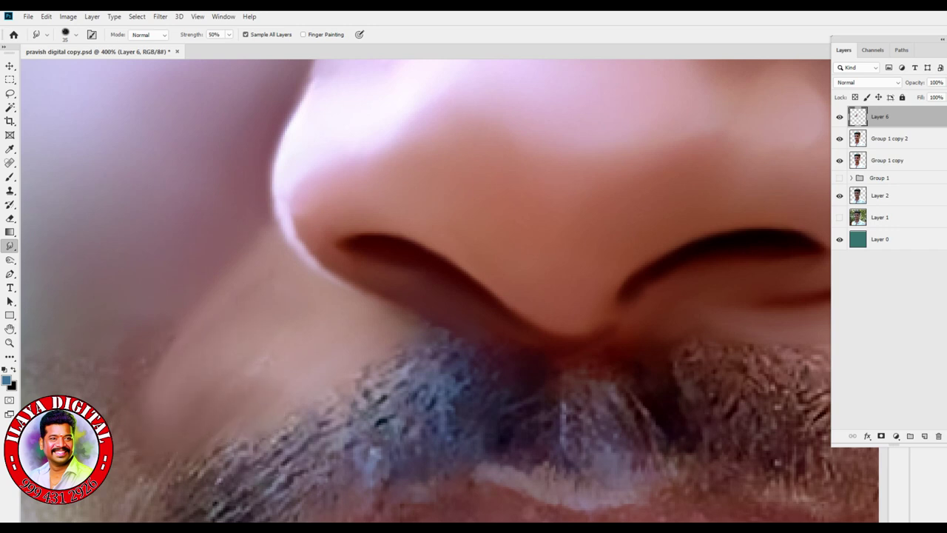
# Even out the upper-lip skin beside the left-hand moustache edge with smudge brush size 35
pyautogui.press(']')
pyautogui.moveTo(253, 367)
pyautogui.mouseDown()
pyautogui.moveTo(235, 392)
pyautogui.moveTo(255, 370)
pyautogui.mouseUp()
pyautogui.moveTo(260, 330); pyautogui.dragTo(272, 310)
pyautogui.moveTo(204, 400)
pyautogui.mouseDown()
pyautogui.moveTo(268, 382)
pyautogui.moveTo(245, 406)
pyautogui.mouseUp()
pyautogui.moveTo(219, 406)
pyautogui.mouseDown()
pyautogui.moveTo(182, 438)
pyautogui.moveTo(234, 386)
pyautogui.mouseUp()
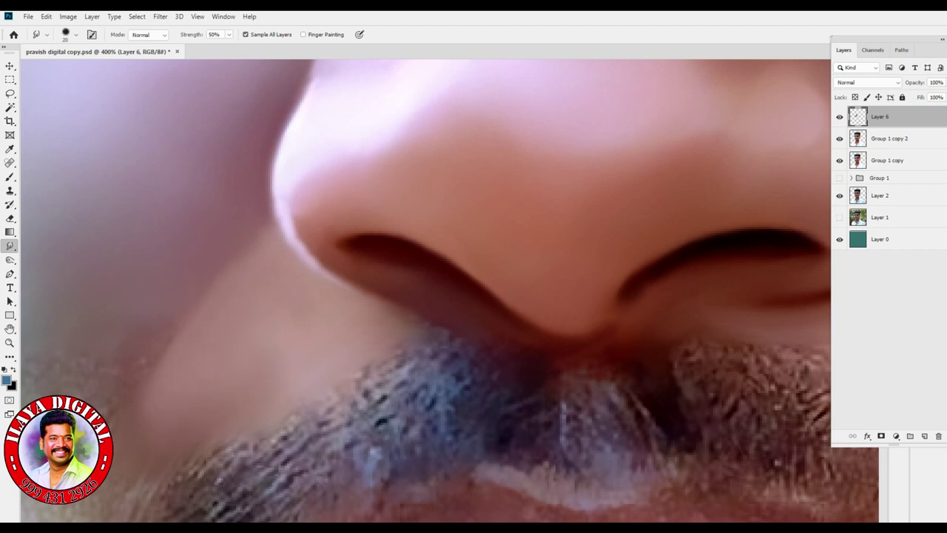
# Sharpen the lower rim of the left-hand nostril wing by smudging along it with a much smaller brush
pyautogui.press('[')
pyautogui.press('[')
pyautogui.press('[')
pyautogui.moveTo(294, 233); pyautogui.dragTo(361, 283)
pyautogui.moveTo(313, 256); pyautogui.dragTo(375, 290)
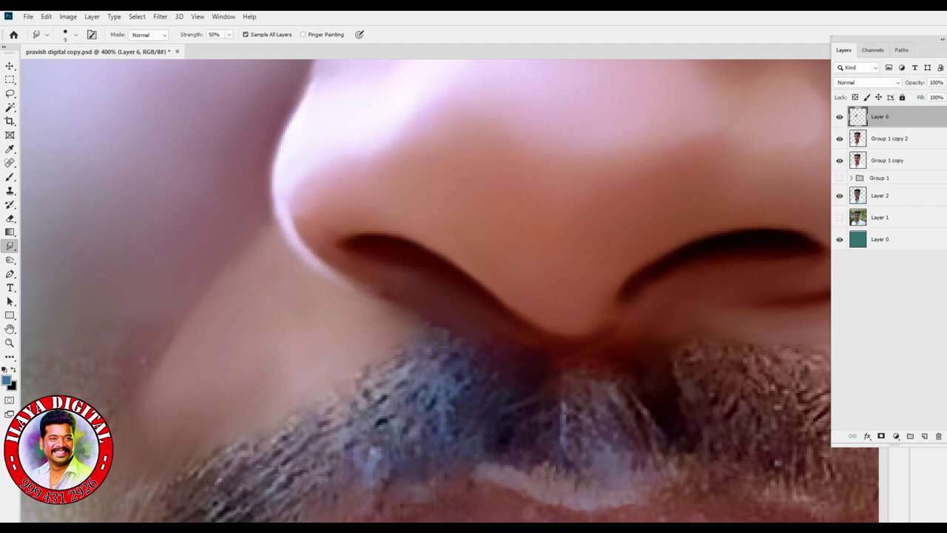
# Blend the dark lashes and creases at the left-hand eye's outer corner at 60% strength, using brush sizes 25 to 15
pyautogui.press(']')
pyautogui.press(']')
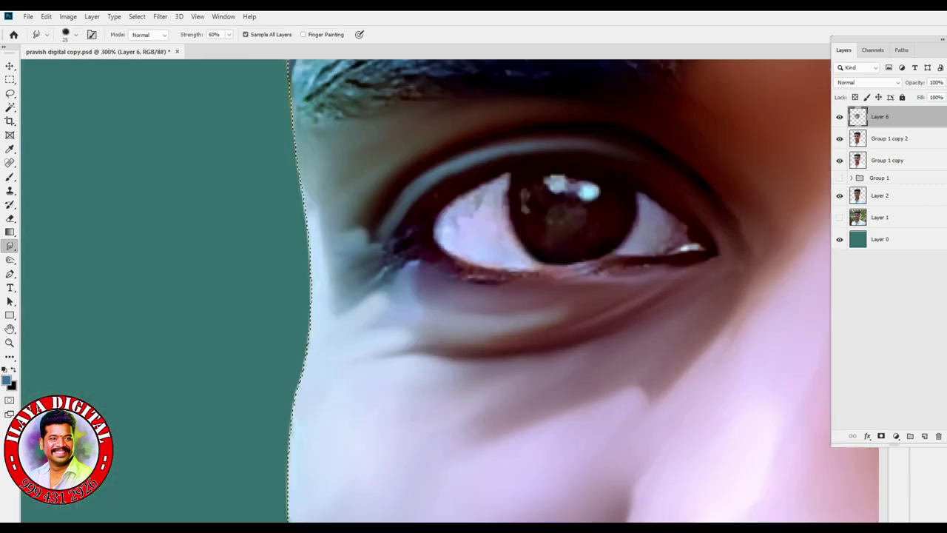
pyautogui.scroll(2, 524, 399)
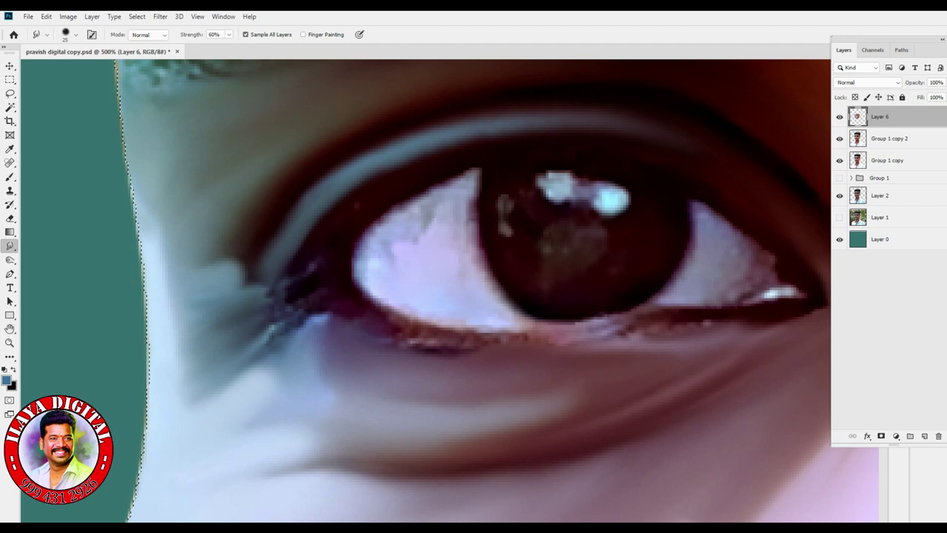
pyautogui.moveTo(303, 280)
pyautogui.mouseDown()
pyautogui.moveTo(268, 293)
pyautogui.moveTo(280, 296)
pyautogui.moveTo(259, 356)
pyautogui.mouseUp()
pyautogui.moveTo(323, 315); pyautogui.dragTo(282, 348)
pyautogui.moveTo(247, 384); pyautogui.dragTo(274, 367)
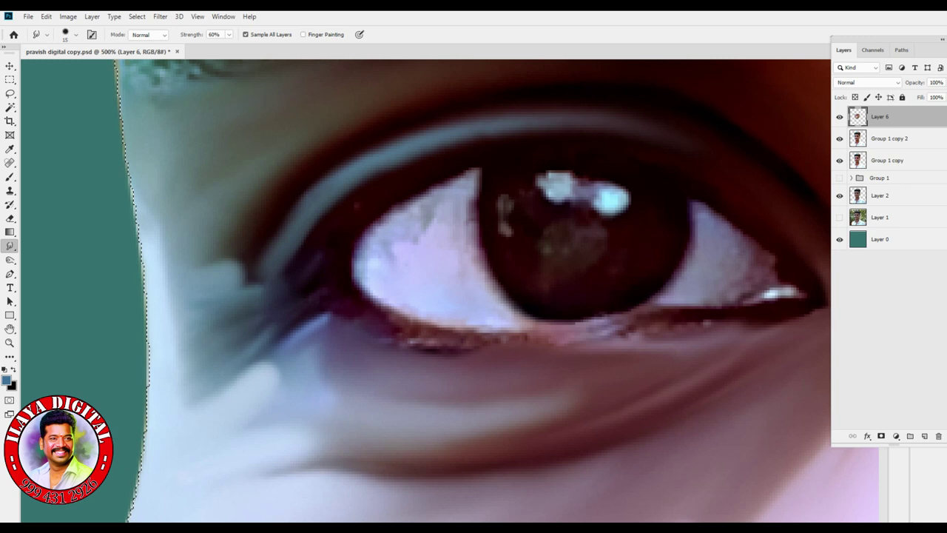
# Smudge the outer half of the left-hand eye's lower lash line and touch up its upper lid edge with brush size 15
pyautogui.moveTo(358, 291)
pyautogui.mouseDown()
pyautogui.moveTo(468, 336)
pyautogui.moveTo(536, 335)
pyautogui.mouseUp()
pyautogui.moveTo(369, 333)
pyautogui.mouseDown()
pyautogui.moveTo(446, 347)
pyautogui.moveTo(532, 334)
pyautogui.mouseUp()
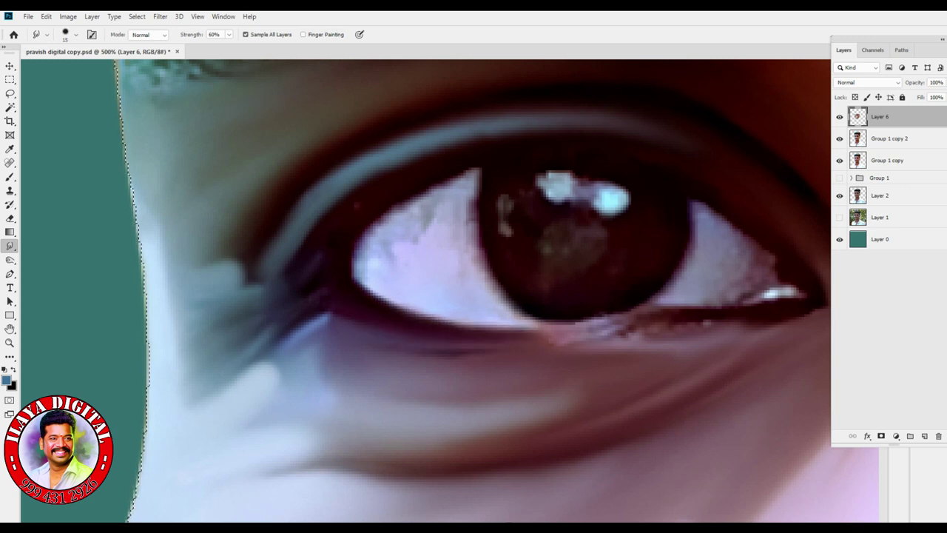
pyautogui.moveTo(316, 305)
pyautogui.mouseDown()
pyautogui.moveTo(460, 335)
pyautogui.moveTo(580, 331)
pyautogui.mouseUp()
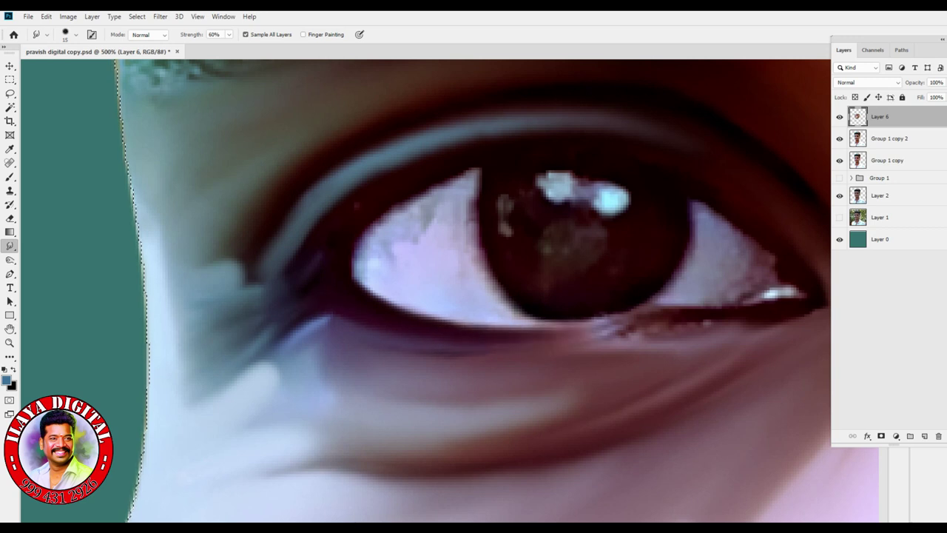
pyautogui.moveTo(385, 168); pyautogui.dragTo(501, 135)
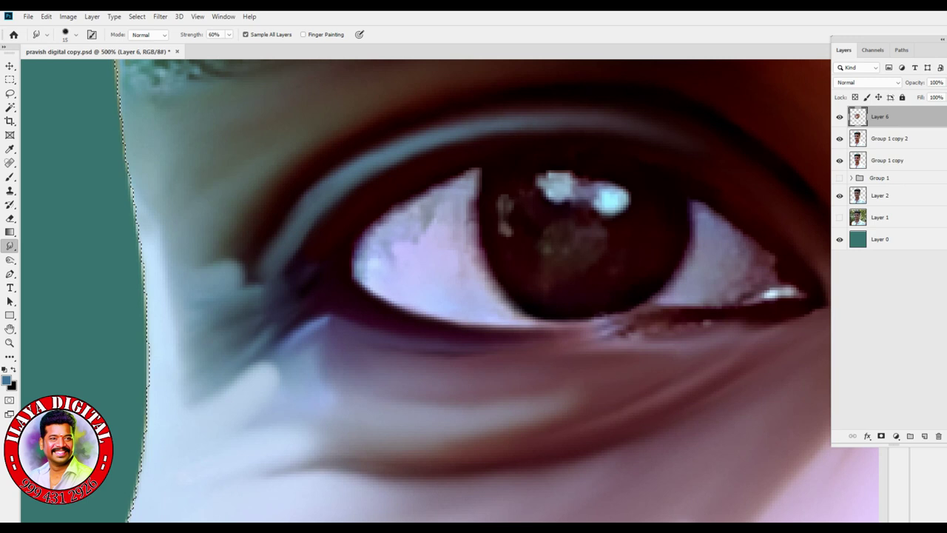
pyautogui.moveTo(479, 170); pyautogui.dragTo(503, 164)
# Smooth the inner half of the left-hand eye's lower lash line into a clean dark edge, using smudge brush sizes 15 and 10
pyautogui.moveTo(503, 237); pyautogui.dragTo(340, 268)
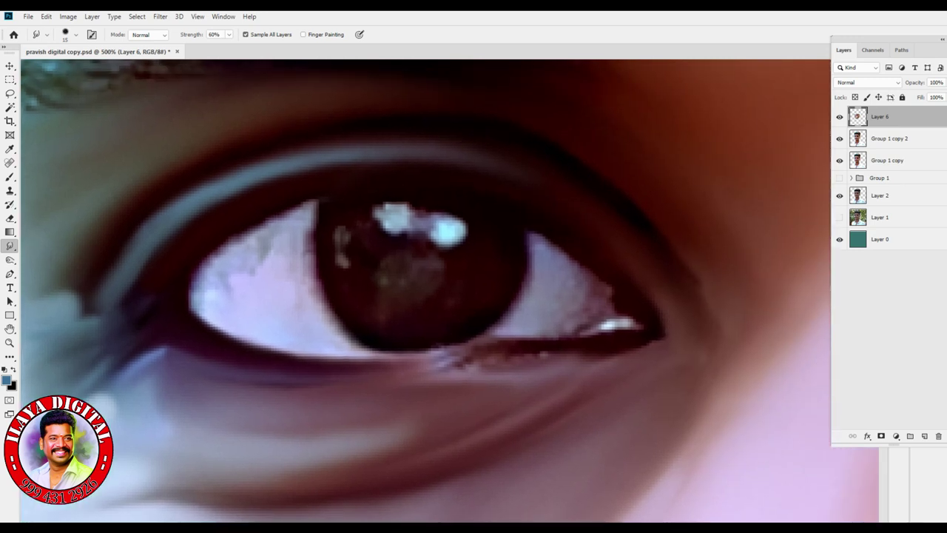
pyautogui.press('[')
pyautogui.press(']')
pyautogui.moveTo(595, 348); pyautogui.dragTo(366, 368)
pyautogui.press('[')
pyautogui.moveTo(458, 355); pyautogui.dragTo(379, 375)
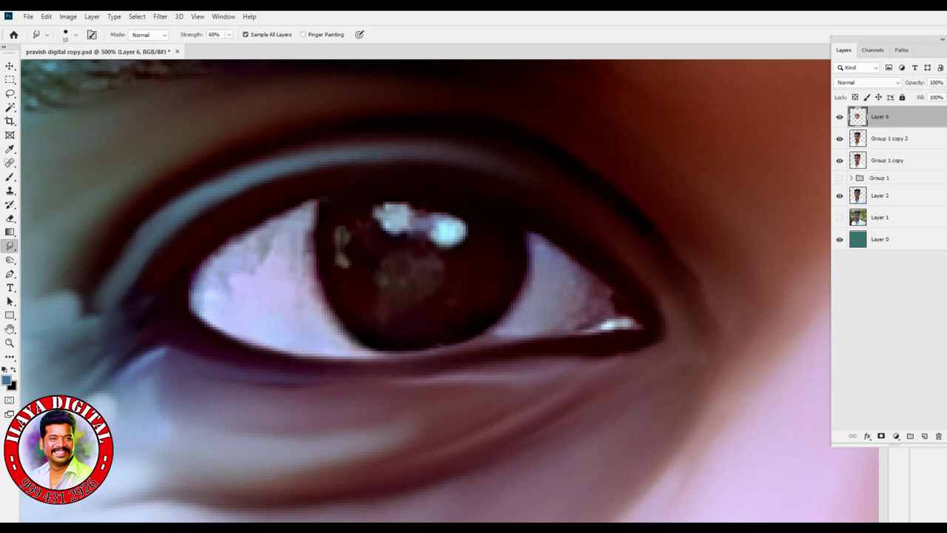
pyautogui.press(']')
pyautogui.moveTo(484, 375)
pyautogui.mouseDown()
pyautogui.moveTo(346, 389)
pyautogui.moveTo(525, 378)
pyautogui.moveTo(612, 351)
pyautogui.moveTo(602, 358)
pyautogui.mouseUp()
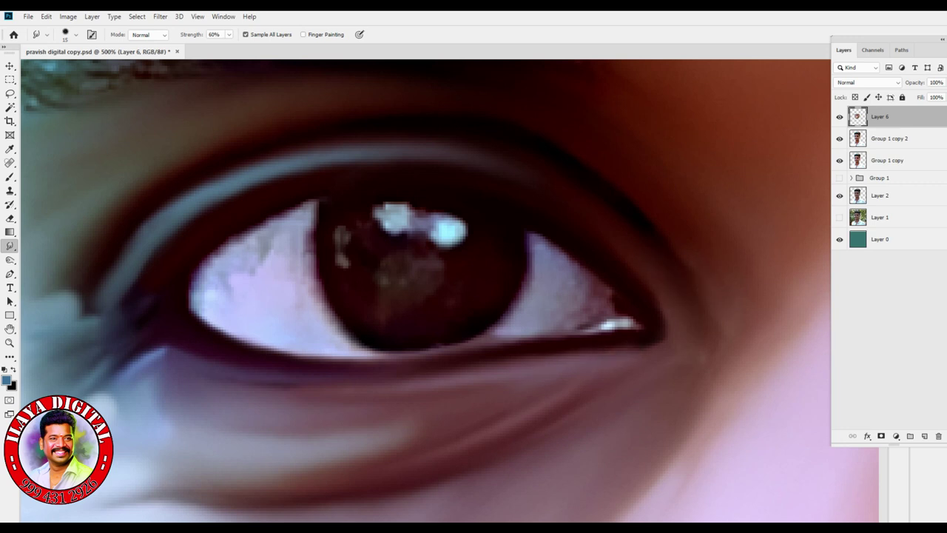
# Smudge the outer edge of the left-hand eye's iris and blend away the speckles and mottling inside it
pyautogui.press('[')
pyautogui.moveTo(319, 202)
pyautogui.mouseDown()
pyautogui.moveTo(316, 272)
pyautogui.moveTo(344, 323)
pyautogui.mouseUp()
pyautogui.press(']')
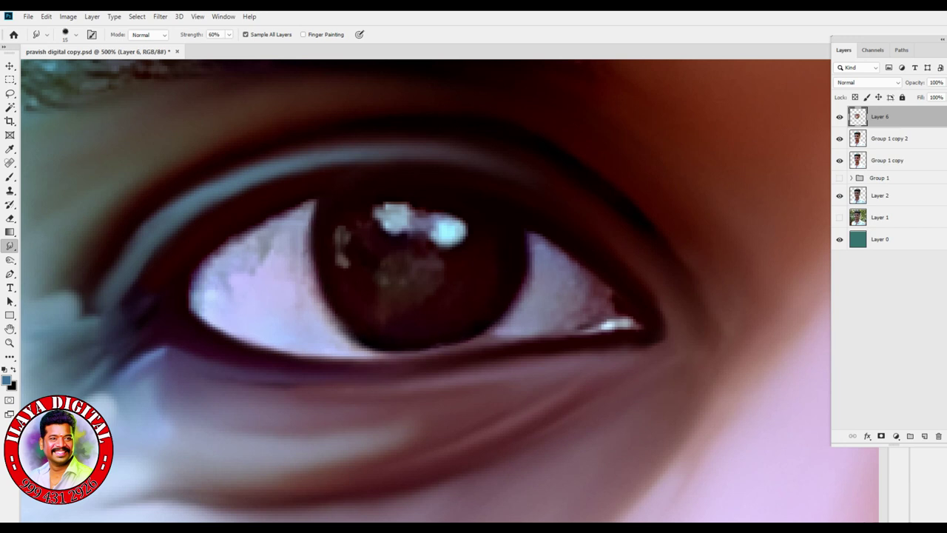
pyautogui.moveTo(340, 230)
pyautogui.mouseDown()
pyautogui.moveTo(345, 275)
pyautogui.moveTo(359, 224)
pyautogui.moveTo(346, 275)
pyautogui.moveTo(424, 265)
pyautogui.moveTo(374, 290)
pyautogui.moveTo(424, 304)
pyautogui.mouseUp()
pyautogui.press(']')
pyautogui.moveTo(443, 270); pyautogui.dragTo(419, 286)
pyautogui.press('[')
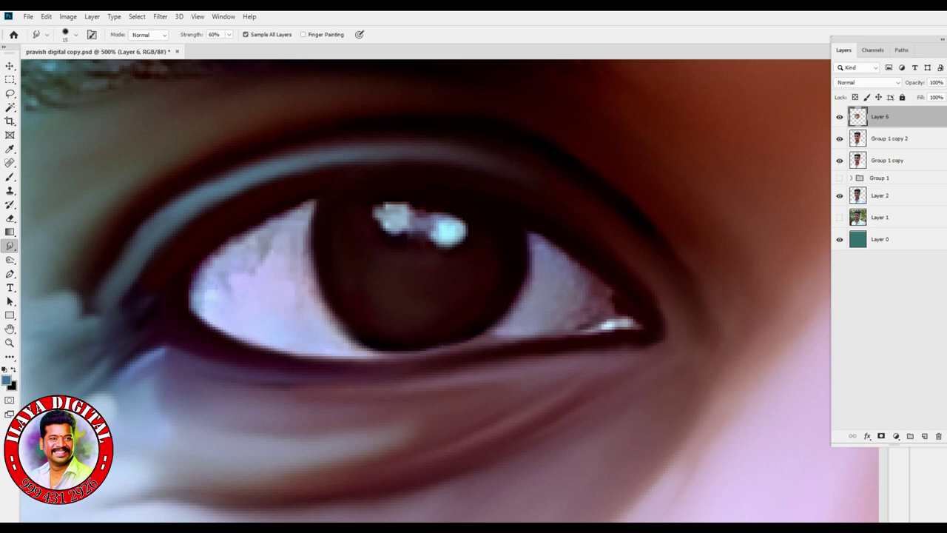
# Merge the left-hand eye's two catchlights into one soft bar and smudge bluish reflections along the iris's lower rim
pyautogui.moveTo(448, 229)
pyautogui.mouseDown()
pyautogui.moveTo(450, 221)
pyautogui.moveTo(454, 233)
pyautogui.moveTo(397, 215)
pyautogui.moveTo(383, 221)
pyautogui.moveTo(401, 228)
pyautogui.moveTo(381, 221)
pyautogui.moveTo(381, 204)
pyautogui.moveTo(444, 218)
pyautogui.moveTo(429, 215)
pyautogui.moveTo(433, 244)
pyautogui.moveTo(459, 238)
pyautogui.moveTo(375, 227)
pyautogui.mouseUp()
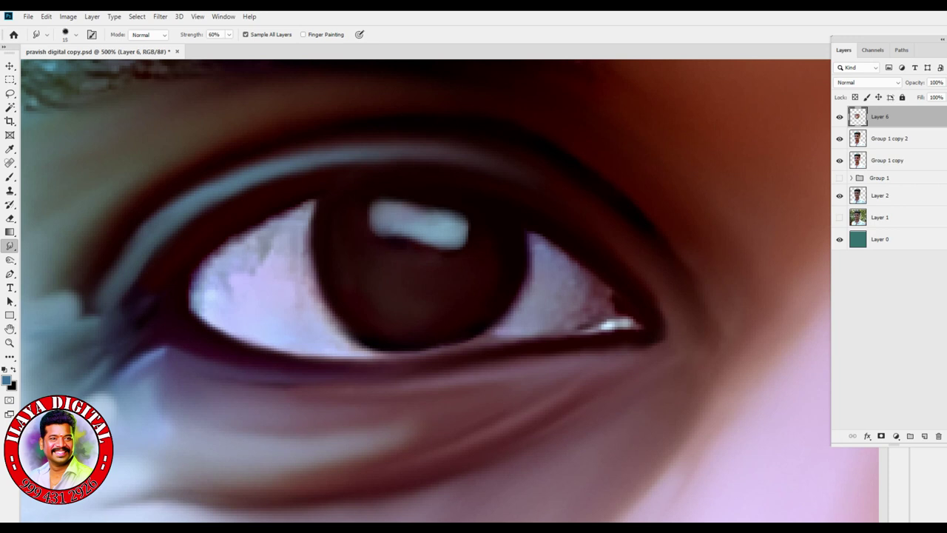
pyautogui.moveTo(343, 287); pyautogui.dragTo(462, 302)
pyautogui.hotkey('ctrl', 'z')
pyautogui.hotkey('ctrl', 'z')
pyautogui.hotkey('ctrl', 'shift', 'z')
pyautogui.hotkey('ctrl', 'shift', 'z')
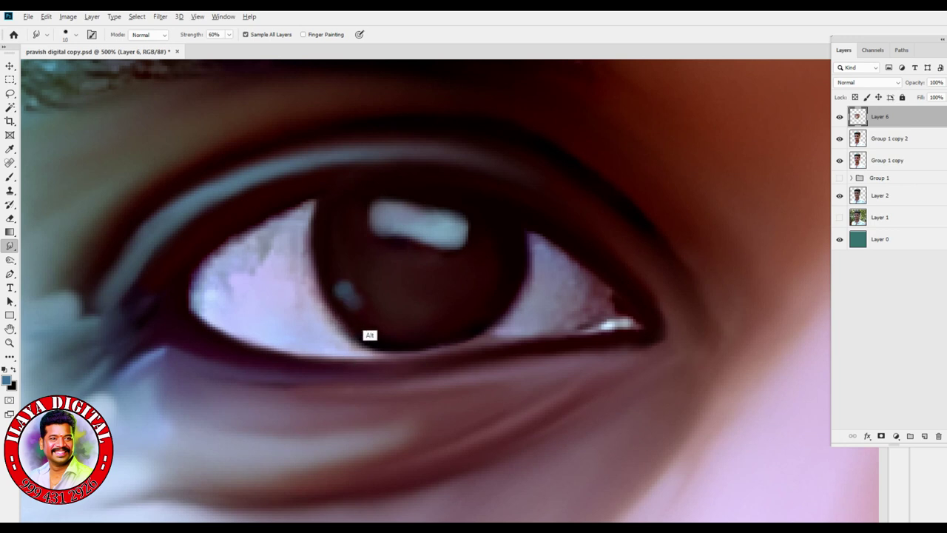
pyautogui.moveTo(394, 325); pyautogui.dragTo(462, 318)
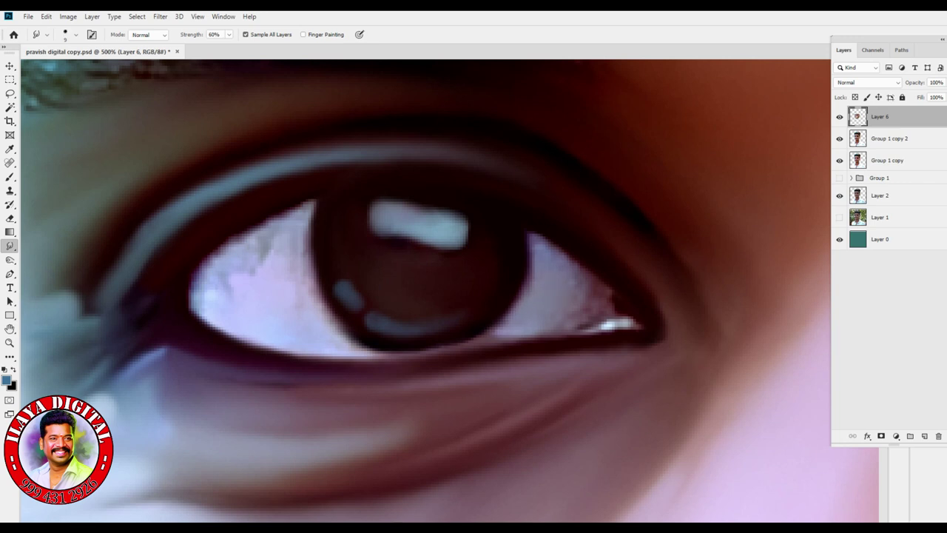
# Smooth the nose-side white of the left-hand eye and the adjoining iris edge with a small smudge brush, down to size 6
pyautogui.moveTo(514, 307)
pyautogui.mouseDown()
pyautogui.moveTo(534, 239)
pyautogui.moveTo(604, 293)
pyautogui.moveTo(588, 295)
pyautogui.moveTo(610, 301)
pyautogui.moveTo(559, 328)
pyautogui.moveTo(603, 305)
pyautogui.moveTo(629, 321)
pyautogui.moveTo(593, 317)
pyautogui.moveTo(602, 327)
pyautogui.moveTo(460, 346)
pyautogui.mouseUp()
pyautogui.press(']')
pyautogui.press('[')
pyautogui.press('[')
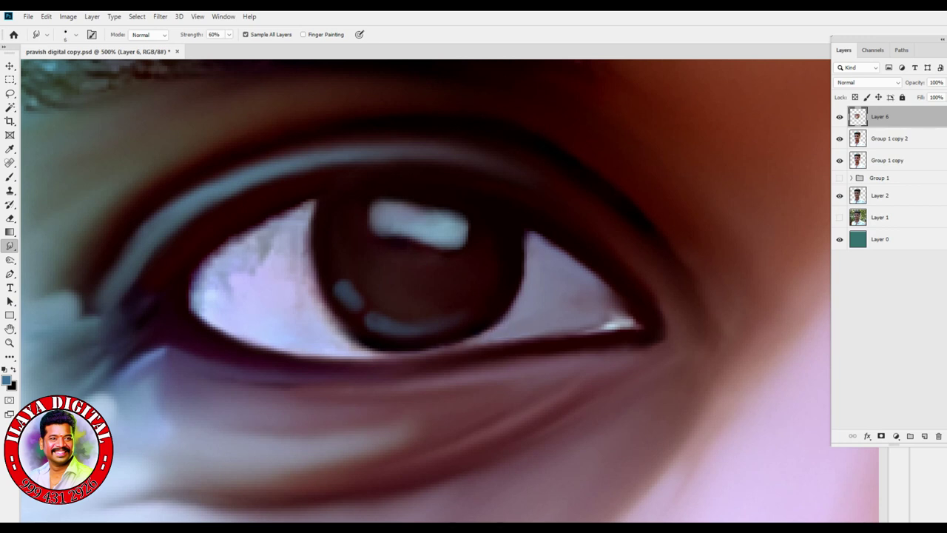
# Blend out the texture in the outer white of the left-hand eye using smudge brush sizes 10 and 15
pyautogui.moveTo(210, 297)
pyautogui.mouseDown()
pyautogui.moveTo(195, 293)
pyautogui.moveTo(238, 241)
pyautogui.moveTo(247, 234)
pyautogui.moveTo(252, 264)
pyautogui.moveTo(284, 215)
pyautogui.mouseUp()
pyautogui.press(']')
pyautogui.press(']')
pyautogui.press('[')
pyautogui.moveTo(275, 226)
pyautogui.mouseDown()
pyautogui.moveTo(305, 204)
pyautogui.moveTo(308, 259)
pyautogui.moveTo(312, 220)
pyautogui.mouseUp()
pyautogui.moveTo(305, 264); pyautogui.dragTo(313, 278)
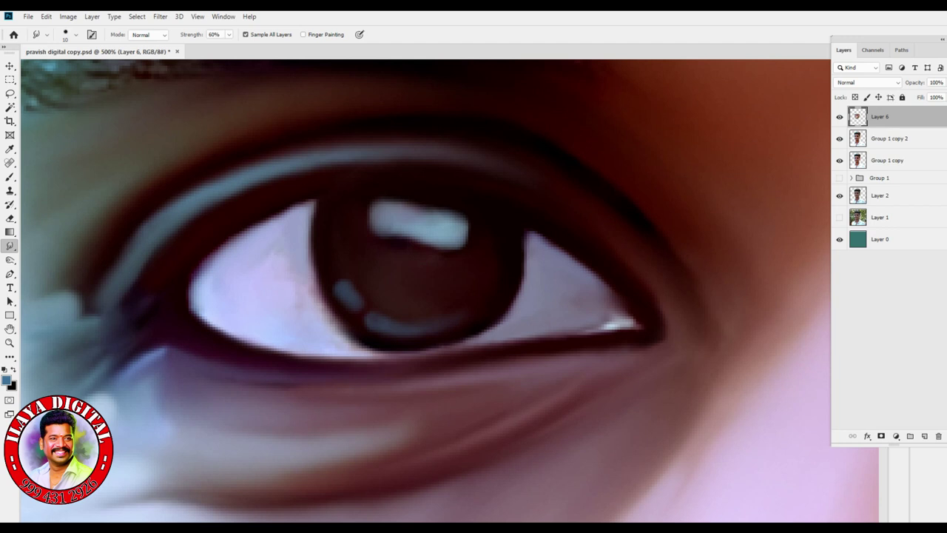
pyautogui.moveTo(261, 260); pyautogui.dragTo(319, 299)
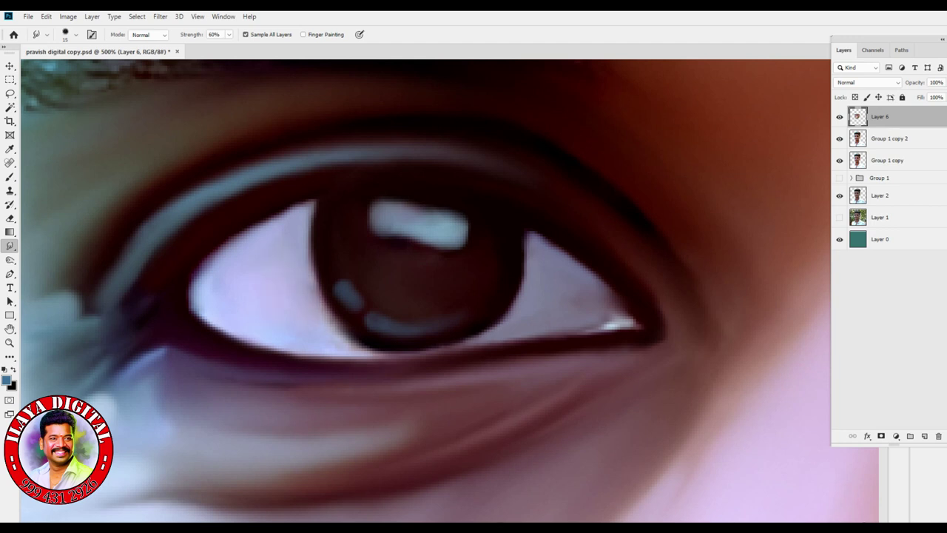
pyautogui.moveTo(291, 334); pyautogui.dragTo(301, 341)
pyautogui.moveTo(322, 309); pyautogui.dragTo(329, 321)
pyautogui.press('[')
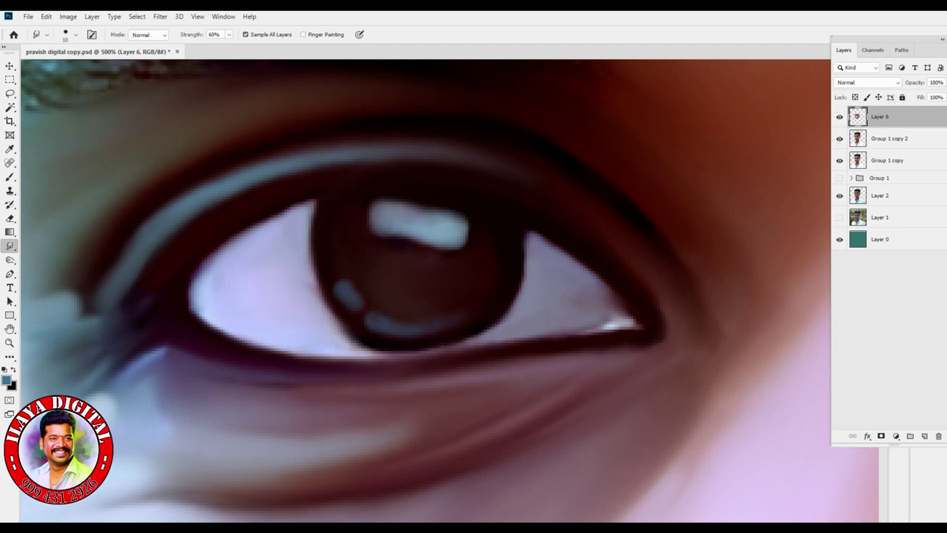
# Refine the iris's outer rim and both corners of the left-hand eye's white with smudge brush sizes 10 and 9
pyautogui.moveTo(313, 283)
pyautogui.mouseDown()
pyautogui.moveTo(329, 318)
pyautogui.moveTo(382, 354)
pyautogui.mouseUp()
pyautogui.moveTo(311, 222)
pyautogui.mouseDown()
pyautogui.moveTo(328, 310)
pyautogui.moveTo(378, 352)
pyautogui.mouseUp()
pyautogui.moveTo(193, 290)
pyautogui.mouseDown()
pyautogui.moveTo(199, 298)
pyautogui.moveTo(203, 284)
pyautogui.moveTo(215, 320)
pyautogui.mouseUp()
pyautogui.moveTo(214, 313); pyautogui.dragTo(201, 303)
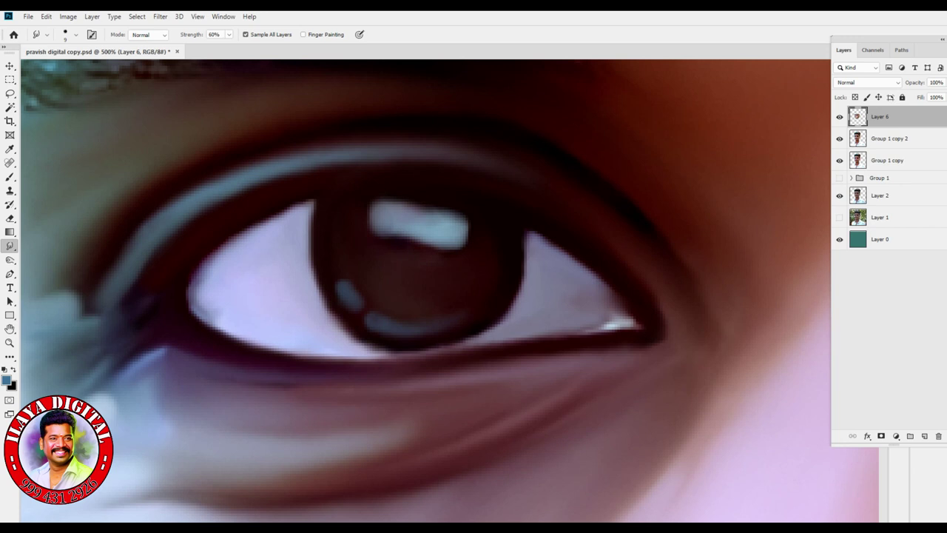
pyautogui.moveTo(604, 325); pyautogui.dragTo(588, 327)
# Erase over the merged catchlight in the left-hand eye on Layer 6 with a size 40 eraser at 10% flow
pyautogui.hotkey('ctrl', '-')
pyautogui.hotkey('ctrl', '-')
pyautogui.hotkey('ctrl', '-')
pyautogui.hotkey('ctrl', '-')
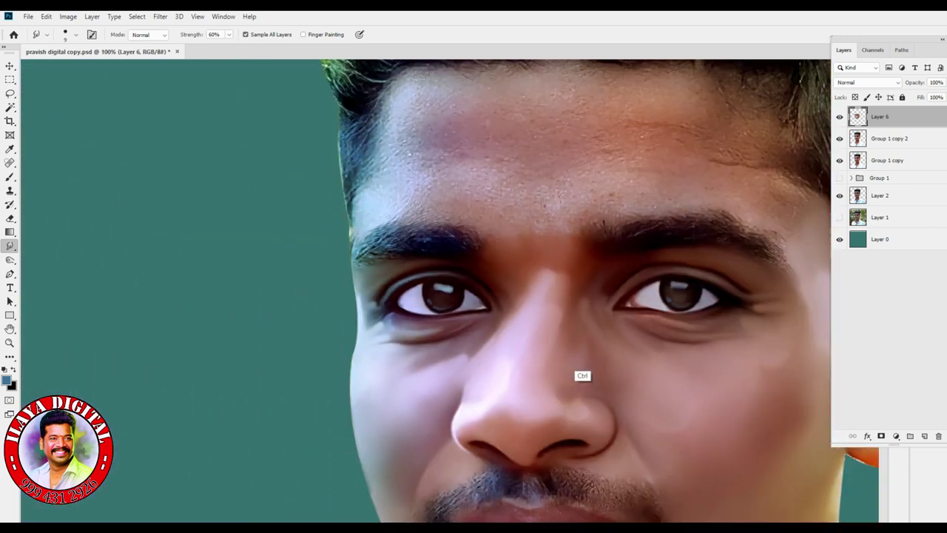
pyautogui.hotkey('ctrl', '-')
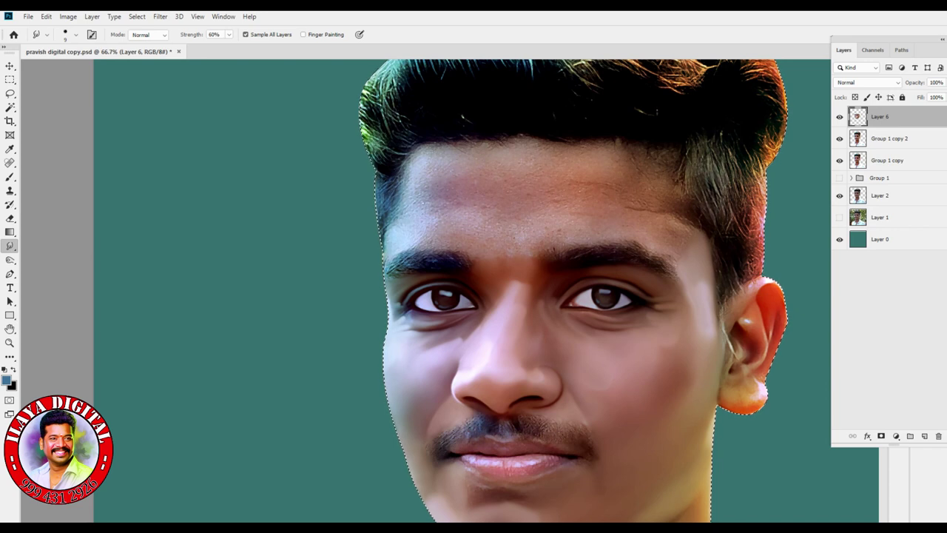
pyautogui.hotkey('ctrl', '+')
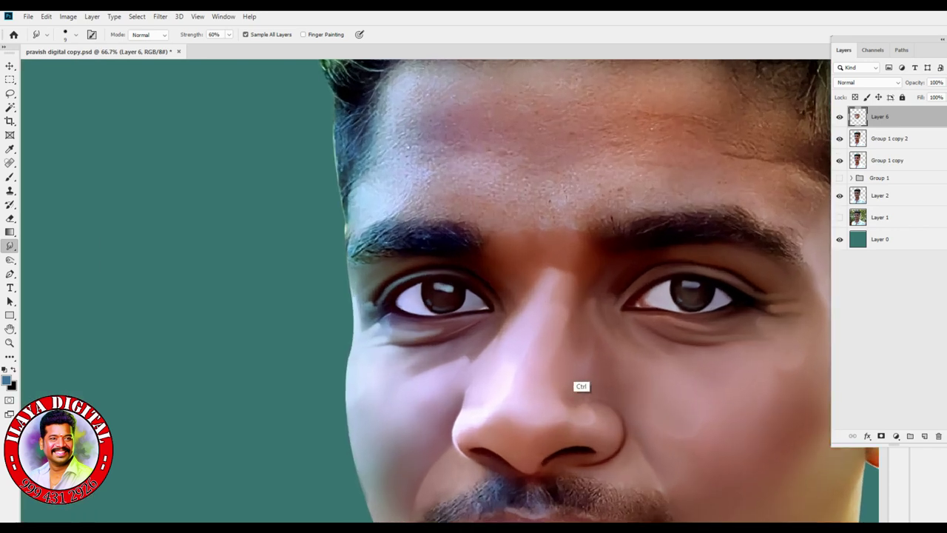
pyautogui.hotkey('ctrl', '+')
pyautogui.hotkey('ctrl', '+')
pyautogui.press('e')
pyautogui.press('[')
pyautogui.press('[')
pyautogui.press('[')
pyautogui.press('[')
pyautogui.press('[')
pyautogui.press('[')
pyautogui.moveTo(434, 246); pyautogui.dragTo(428, 265)
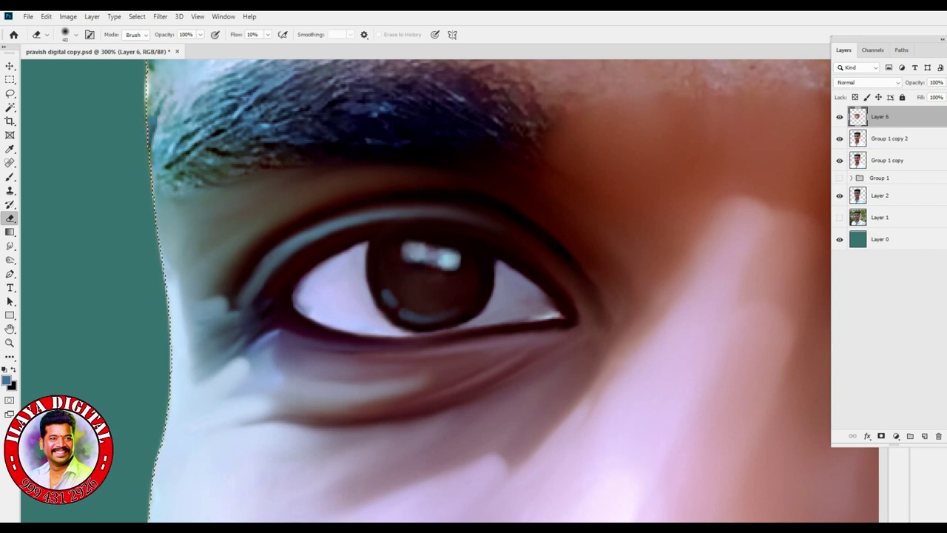
# Smudge the left-hand eye's catchlight into two separate soft spots at 60% strength, using brush sizes 9 and 10
pyautogui.hotkey('ctrl', '+')
pyautogui.hotkey('ctrl', '+')
pyautogui.press('r')
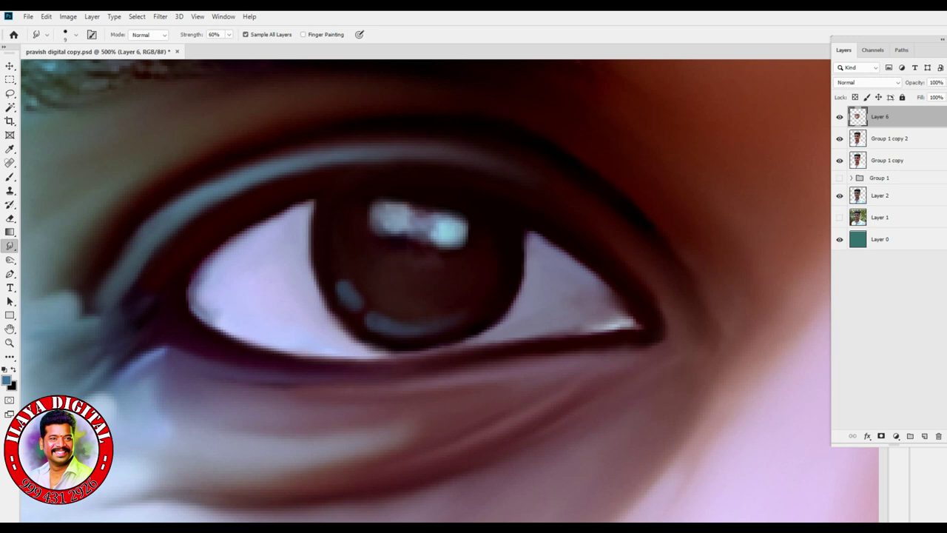
pyautogui.moveTo(445, 232)
pyautogui.mouseDown()
pyautogui.moveTo(434, 220)
pyautogui.moveTo(452, 216)
pyautogui.mouseUp()
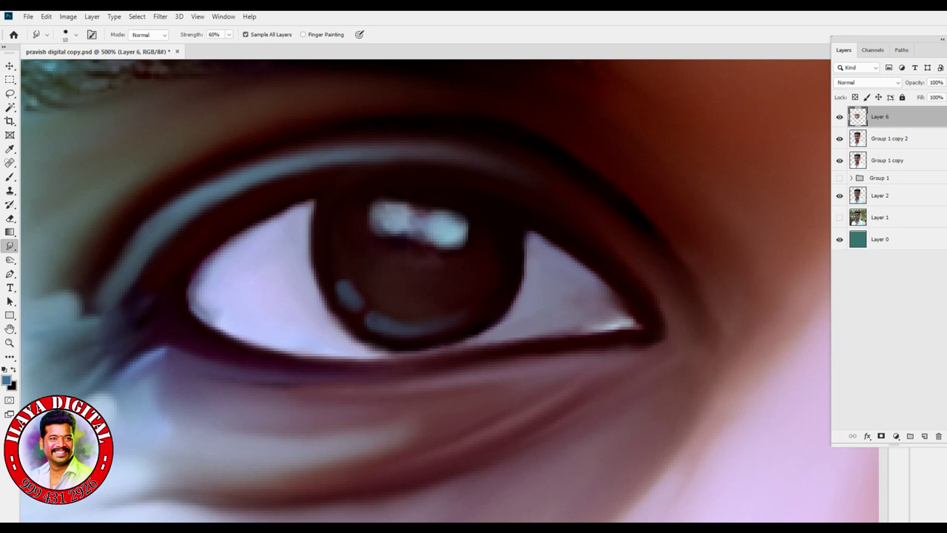
pyautogui.moveTo(391, 218)
pyautogui.mouseDown()
pyautogui.moveTo(384, 210)
pyautogui.moveTo(400, 233)
pyautogui.moveTo(418, 211)
pyautogui.moveTo(420, 233)
pyautogui.moveTo(414, 210)
pyautogui.moveTo(411, 237)
pyautogui.moveTo(423, 205)
pyautogui.moveTo(408, 232)
pyautogui.moveTo(407, 214)
pyautogui.moveTo(367, 215)
pyautogui.moveTo(453, 212)
pyautogui.moveTo(466, 226)
pyautogui.moveTo(450, 244)
pyautogui.moveTo(74, 269)
pyautogui.mouseUp()
# Reshape the right-hand eye's catchlight into two separate soft spots with the Smudge tool at 60% strength
pyautogui.moveTo(629, 248); pyautogui.dragTo(85, 328)
pyautogui.press('e')
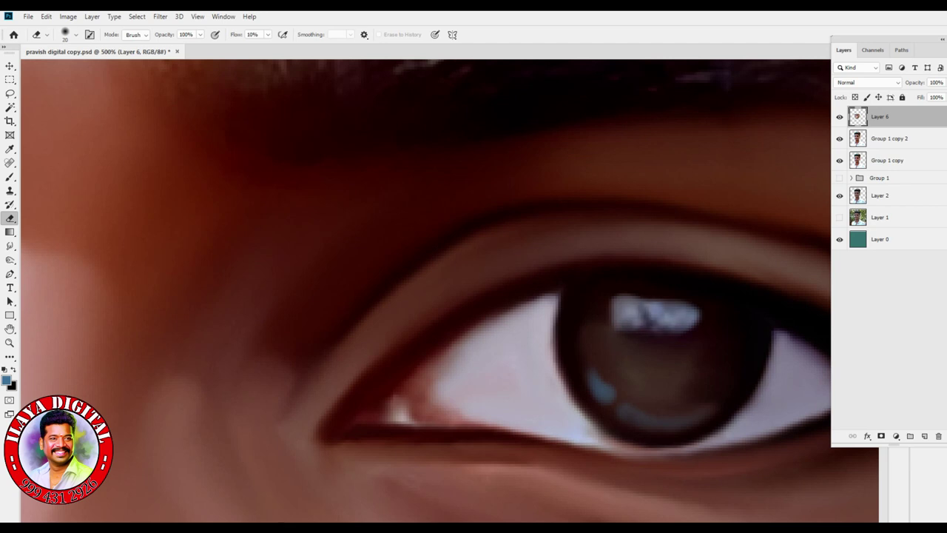
pyautogui.press('r')
pyautogui.moveTo(668, 313); pyautogui.dragTo(694, 323)
pyautogui.press('[')
pyautogui.press('[')
pyautogui.moveTo(627, 309)
pyautogui.mouseDown()
pyautogui.moveTo(618, 321)
pyautogui.moveTo(652, 314)
pyautogui.moveTo(653, 332)
pyautogui.moveTo(641, 304)
pyautogui.moveTo(644, 312)
pyautogui.mouseUp()
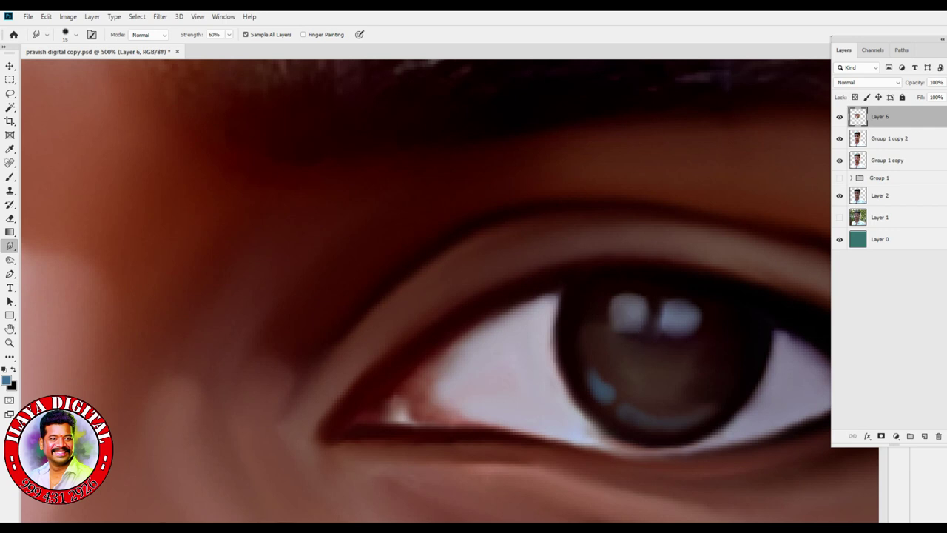
# Smooth the grainy shadow below the lower lip, working toward its right-hand end with an enlarged smudge brush at 60% strength
pyautogui.hotkey('ctrl', '-')
pyautogui.hotkey('ctrl', '-')
pyautogui.hotkey('ctrl', '-')
pyautogui.hotkey('ctrl', '-')
pyautogui.hotkey('ctrl', '-')
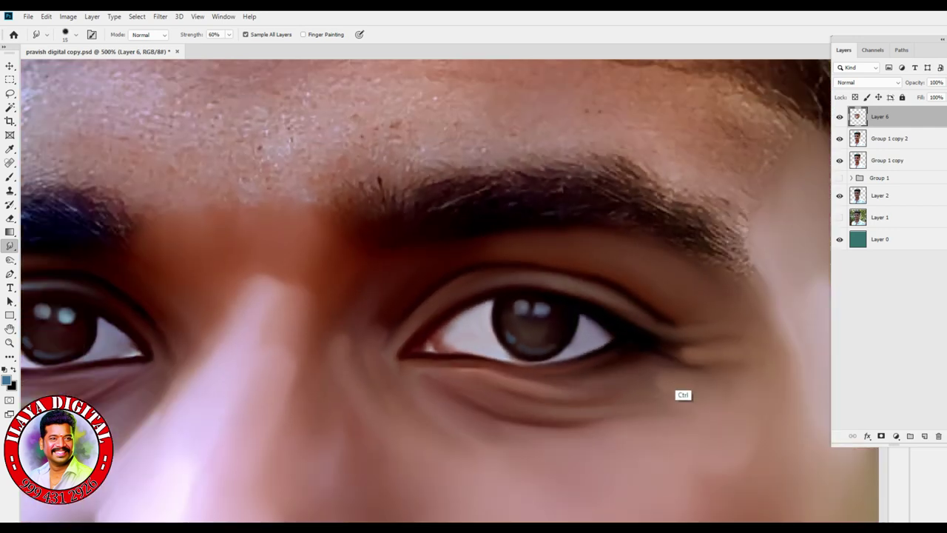
pyautogui.moveTo(459, 348); pyautogui.dragTo(550, 270)
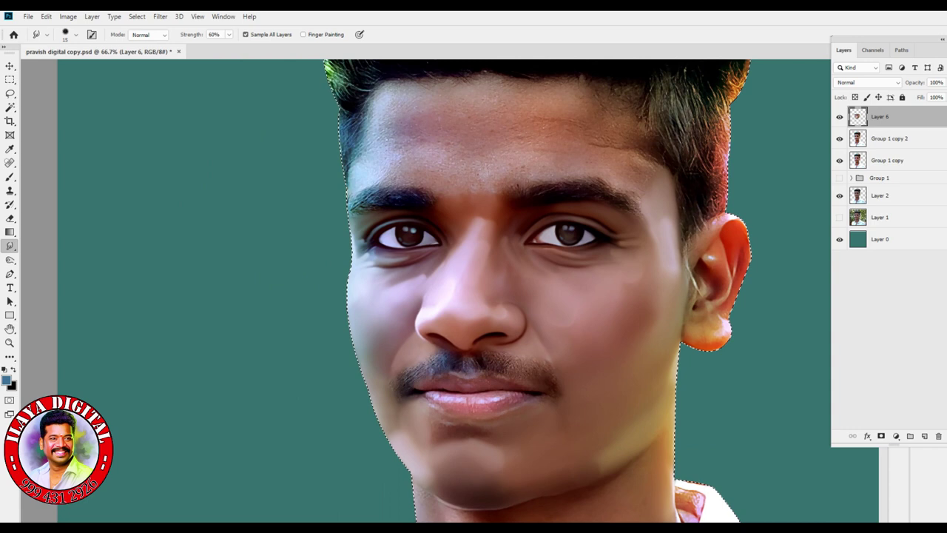
pyautogui.hotkey('ctrl', '+')
pyautogui.hotkey('ctrl', '+')
pyautogui.hotkey('ctrl', '+')
pyautogui.moveTo(570, 437); pyautogui.dragTo(521, 96)
pyautogui.moveTo(473, 348); pyautogui.dragTo(462, 241)
pyautogui.moveTo(473, 370); pyautogui.dragTo(444, 216)
pyautogui.press(']')
pyautogui.press(']')
pyautogui.press(']')
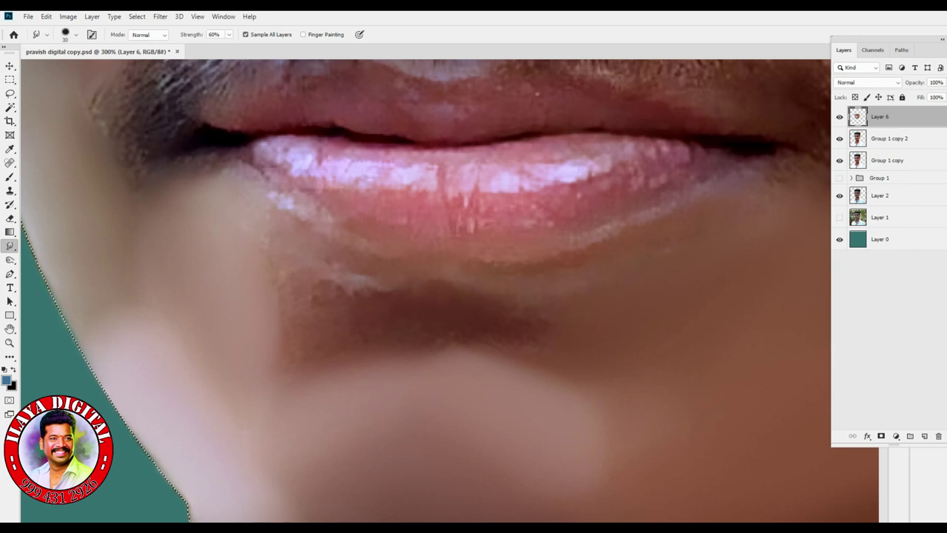
pyautogui.press(']')
pyautogui.press(']')
pyautogui.press(']')
pyautogui.moveTo(481, 314)
pyautogui.mouseDown()
pyautogui.moveTo(545, 314)
pyautogui.moveTo(576, 327)
pyautogui.moveTo(593, 316)
pyautogui.mouseUp()
pyautogui.press(']')
pyautogui.moveTo(606, 321)
pyautogui.mouseDown()
pyautogui.moveTo(573, 322)
pyautogui.moveTo(592, 315)
pyautogui.mouseUp()
# Lower the Smudge strength to 50% and blend both ends of the shadow under the lower lip
pyautogui.press('5')
pyautogui.moveTo(325, 304); pyautogui.dragTo(289, 276)
pyautogui.moveTo(351, 278)
pyautogui.mouseDown()
pyautogui.moveTo(394, 289)
pyautogui.moveTo(291, 272)
pyautogui.moveTo(325, 293)
pyautogui.mouseUp()
pyautogui.moveTo(581, 300); pyautogui.dragTo(638, 292)
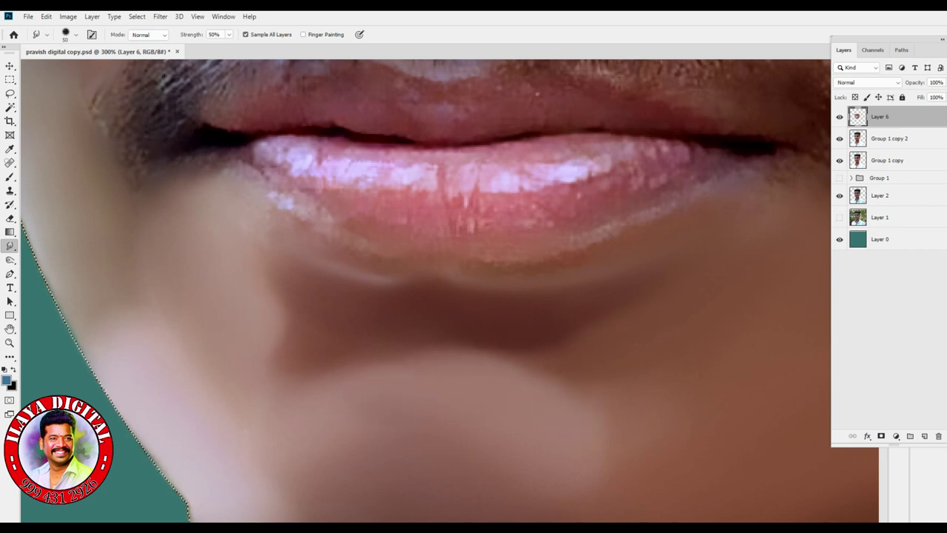
# Smooth the skin below the left-hand mouth corner with smudge brush size 50 at 50% strength
pyautogui.moveTo(231, 190)
pyautogui.mouseDown()
pyautogui.moveTo(201, 177)
pyautogui.moveTo(188, 202)
pyautogui.moveTo(189, 183)
pyautogui.mouseUp()
pyautogui.moveTo(325, 221)
pyautogui.mouseDown()
pyautogui.moveTo(225, 280)
pyautogui.moveTo(295, 161)
pyautogui.mouseUp()
pyautogui.moveTo(295, 244); pyautogui.dragTo(442, 249)
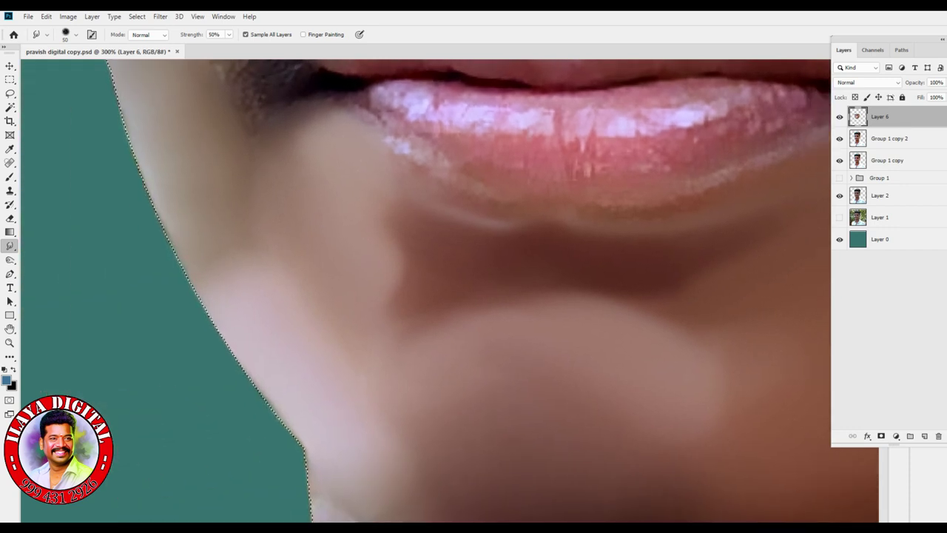
# Even out the skin just below the right-hand mouth corner with smudge brush size 40
pyautogui.moveTo(621, 229); pyautogui.dragTo(300, 378)
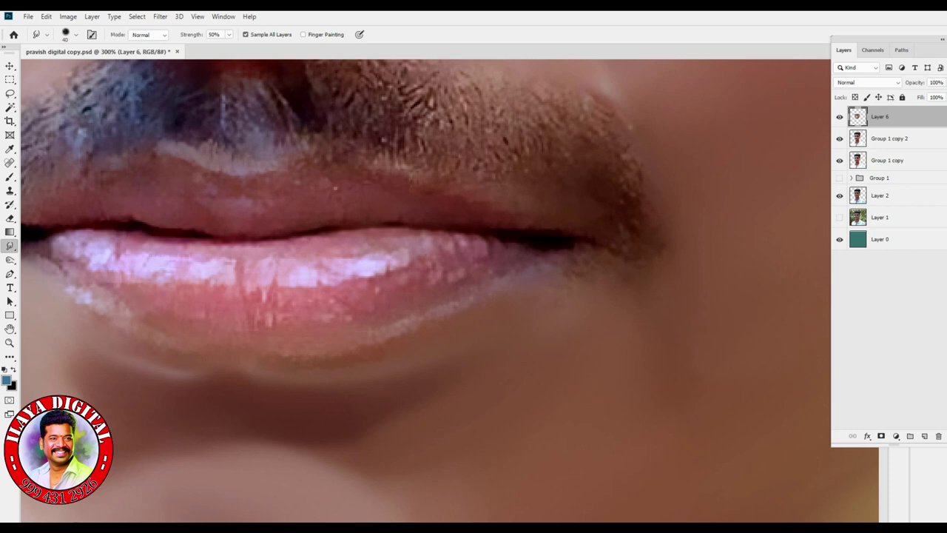
pyautogui.moveTo(568, 274); pyautogui.dragTo(598, 264)
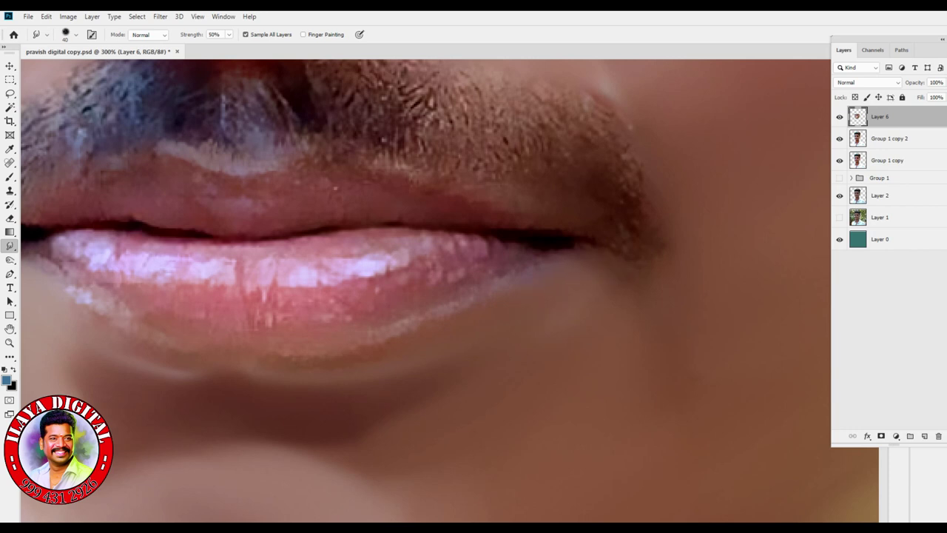
pyautogui.moveTo(570, 265); pyautogui.dragTo(584, 258)
pyautogui.moveTo(537, 265); pyautogui.dragTo(565, 252)
# Smudge along the lower lip's outer contour from the left-hand mouth corner to the centre with brush size 20
pyautogui.moveTo(355, 296); pyautogui.dragTo(630, 269)
pyautogui.press('[')
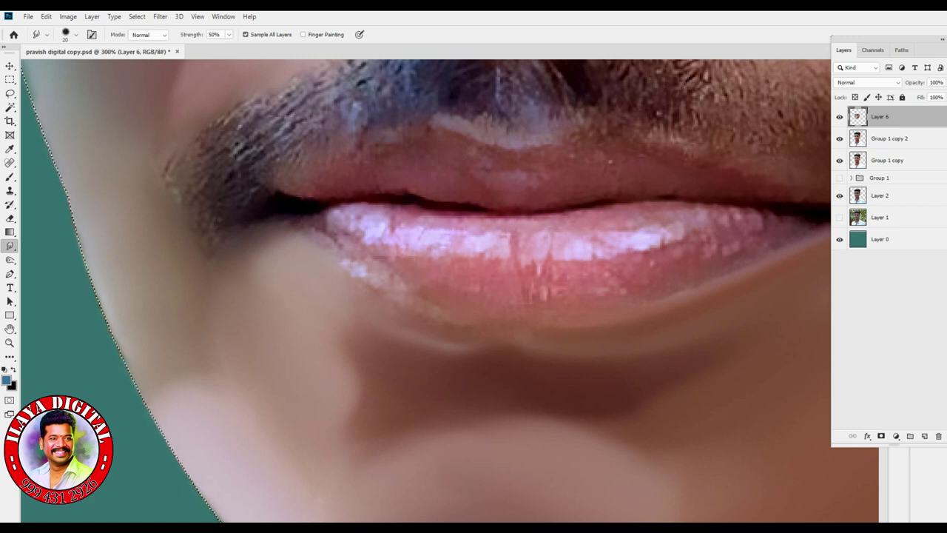
pyautogui.moveTo(466, 350); pyautogui.dragTo(530, 354)
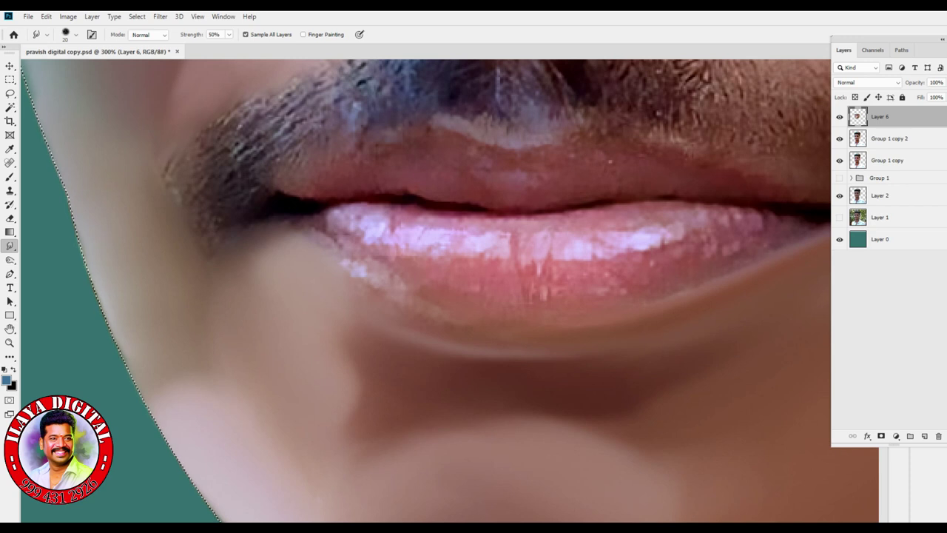
pyautogui.moveTo(297, 222)
pyautogui.mouseDown()
pyautogui.moveTo(362, 274)
pyautogui.moveTo(347, 259)
pyautogui.moveTo(451, 323)
pyautogui.mouseUp()
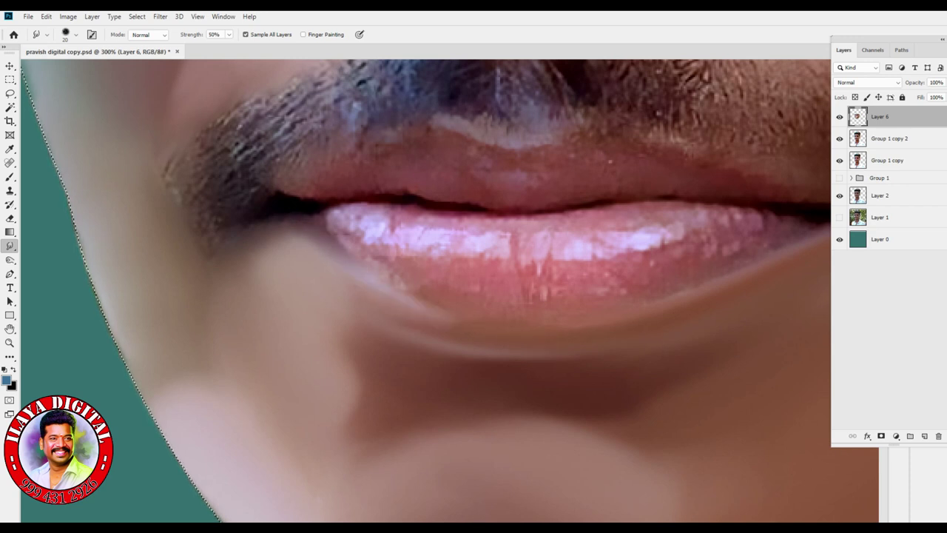
pyautogui.moveTo(407, 296); pyautogui.dragTo(496, 331)
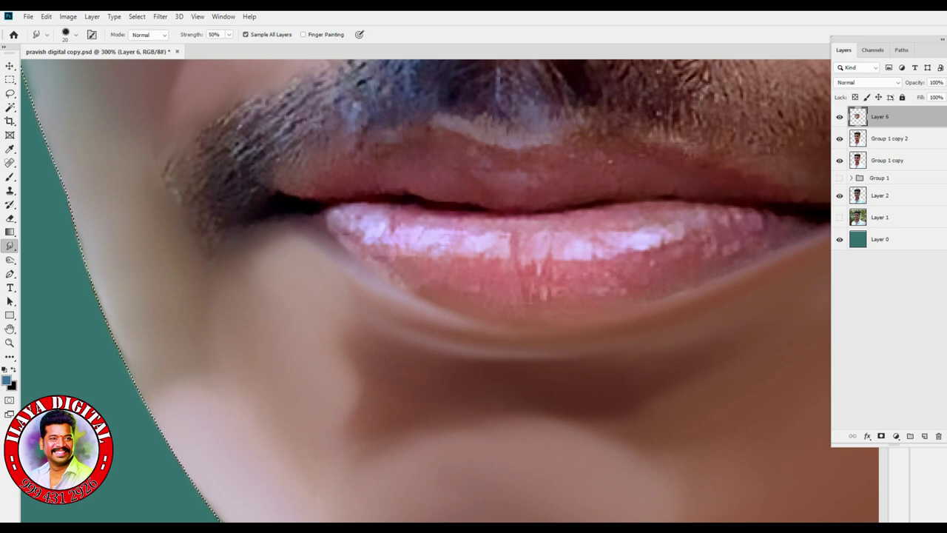
# Refine the skin edge under both mouth corners and along the lower lip's outer contour with smudge brush size 20
pyautogui.moveTo(301, 243); pyautogui.dragTo(273, 225)
pyautogui.moveTo(442, 318); pyautogui.dragTo(516, 329)
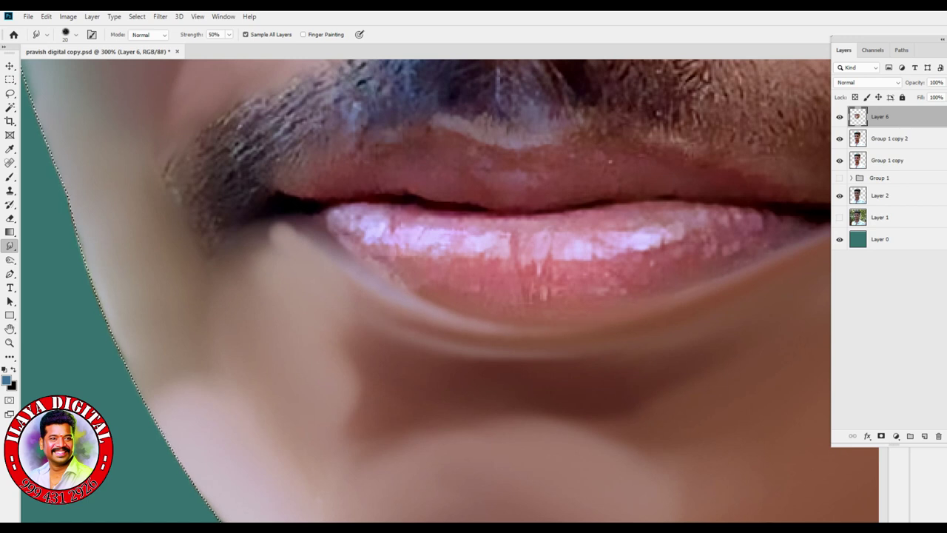
pyautogui.moveTo(813, 225); pyautogui.dragTo(765, 251)
pyautogui.moveTo(670, 344); pyautogui.dragTo(497, 390)
pyautogui.moveTo(608, 291); pyautogui.dragTo(636, 274)
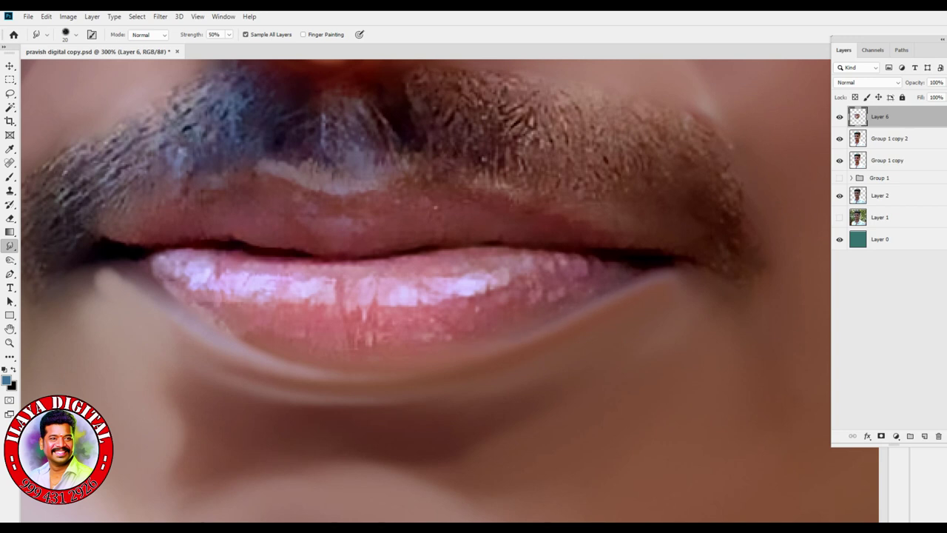
# Blend the textured highlights across the middle of the lower lip into soft patches at 50% strength
pyautogui.moveTo(389, 305)
pyautogui.mouseDown()
pyautogui.moveTo(403, 291)
pyautogui.moveTo(482, 290)
pyautogui.mouseUp()
pyautogui.moveTo(353, 302); pyautogui.dragTo(359, 312)
pyautogui.moveTo(314, 282)
pyautogui.mouseDown()
pyautogui.moveTo(296, 300)
pyautogui.moveTo(259, 299)
pyautogui.mouseUp()
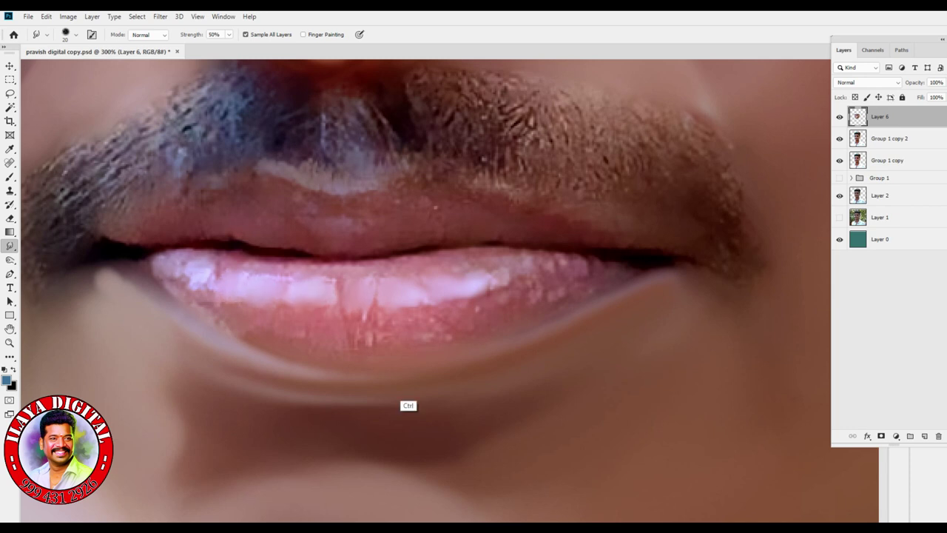
# Smooth the creases and speckles on the right-hand part of the lower lip with smudge brush size 20
pyautogui.hotkey('ctrl', '+')
pyautogui.moveTo(408, 402); pyautogui.dragTo(358, 432)
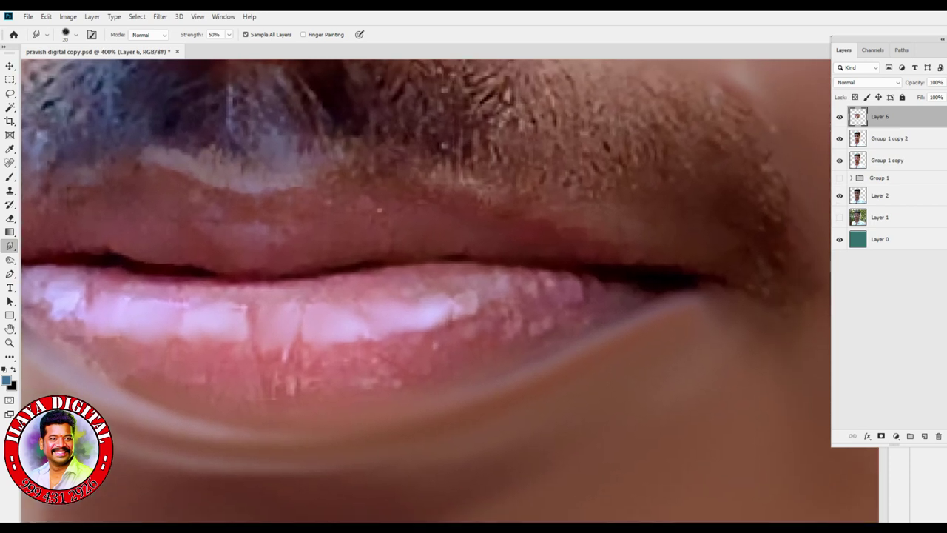
pyautogui.moveTo(430, 333); pyautogui.dragTo(437, 349)
pyautogui.moveTo(503, 320); pyautogui.dragTo(531, 331)
pyautogui.moveTo(480, 294)
pyautogui.mouseDown()
pyautogui.moveTo(471, 306)
pyautogui.moveTo(397, 297)
pyautogui.moveTo(370, 273)
pyautogui.mouseUp()
pyautogui.moveTo(466, 264); pyautogui.dragTo(442, 272)
pyautogui.moveTo(505, 276)
pyautogui.mouseDown()
pyautogui.moveTo(480, 268)
pyautogui.moveTo(512, 280)
pyautogui.moveTo(520, 295)
pyautogui.mouseUp()
# Blend the lower lip's right-hand end into the dark mouth corner using a smaller smudge brush
pyautogui.press('[')
pyautogui.moveTo(576, 278); pyautogui.dragTo(549, 286)
pyautogui.press('[')
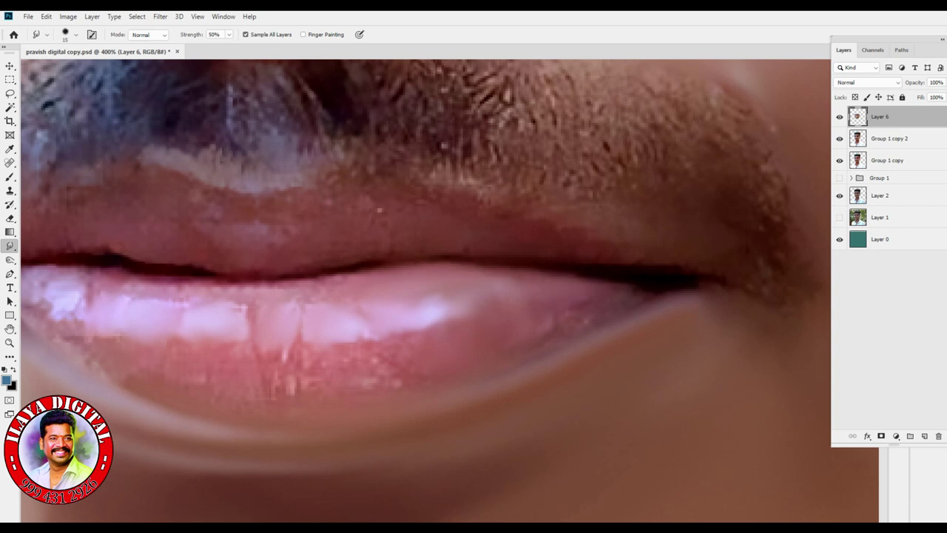
pyautogui.moveTo(643, 291); pyautogui.dragTo(587, 320)
pyautogui.press(']')
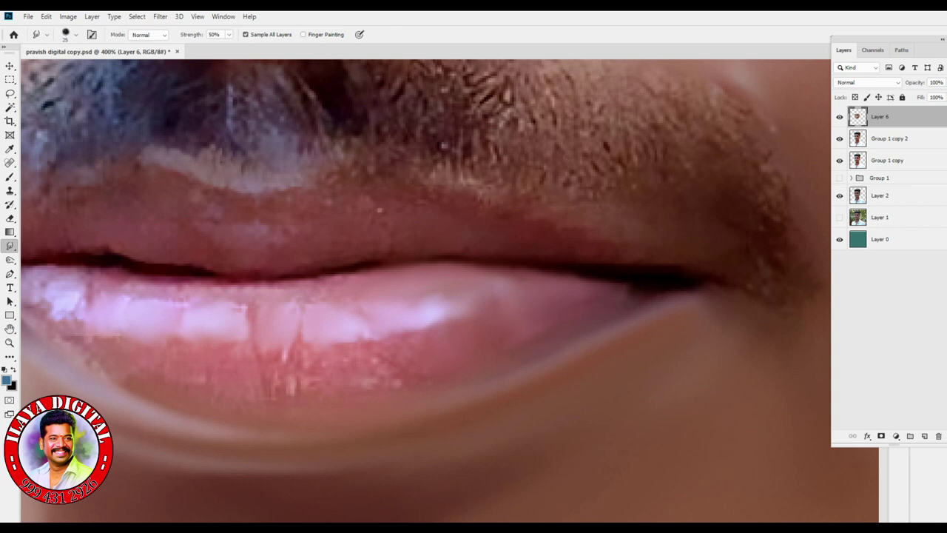
pyautogui.press('[')
pyautogui.moveTo(629, 295); pyautogui.dragTo(614, 289)
# Soften the texture in the lower lip's centre, right of the middle crease, with smudge brush size 20
pyautogui.press(']')
pyautogui.moveTo(438, 326)
pyautogui.mouseDown()
pyautogui.moveTo(433, 341)
pyautogui.moveTo(387, 345)
pyautogui.moveTo(398, 350)
pyautogui.mouseUp()
pyautogui.moveTo(339, 354)
pyautogui.mouseDown()
pyautogui.moveTo(303, 380)
pyautogui.moveTo(370, 383)
pyautogui.mouseUp()
pyautogui.moveTo(359, 309)
pyautogui.mouseDown()
pyautogui.moveTo(325, 279)
pyautogui.moveTo(302, 291)
pyautogui.mouseUp()
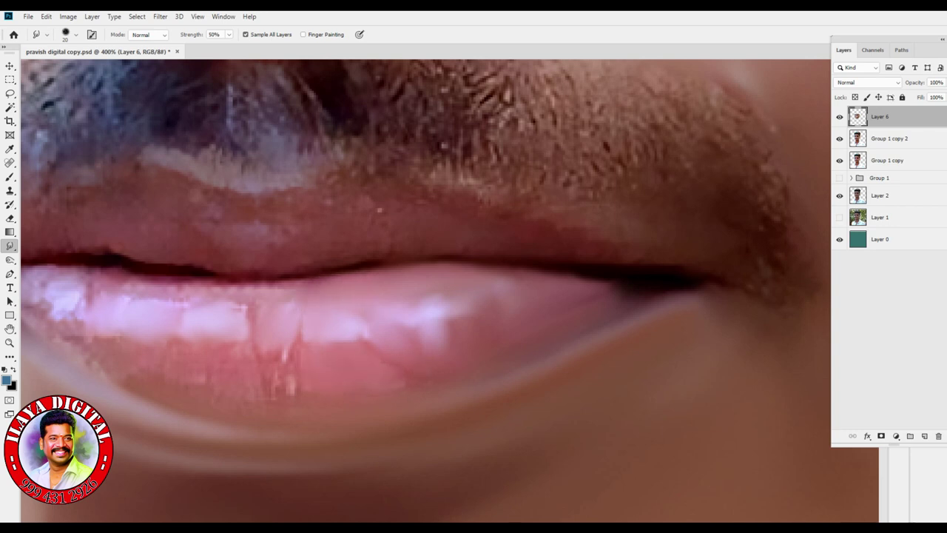
# Smooth the reddish lower area of the lower lip from the centre to its left-hand end
pyautogui.moveTo(355, 326); pyautogui.dragTo(645, 293)
pyautogui.moveTo(581, 346); pyautogui.dragTo(582, 362)
pyautogui.moveTo(558, 311)
pyautogui.mouseDown()
pyautogui.moveTo(562, 343)
pyautogui.moveTo(577, 334)
pyautogui.mouseUp()
pyautogui.moveTo(491, 340)
pyautogui.mouseDown()
pyautogui.moveTo(491, 350)
pyautogui.moveTo(444, 351)
pyautogui.mouseUp()
pyautogui.moveTo(387, 332); pyautogui.dragTo(407, 350)
pyautogui.moveTo(295, 257)
pyautogui.mouseDown()
pyautogui.moveTo(302, 277)
pyautogui.moveTo(347, 302)
pyautogui.mouseUp()
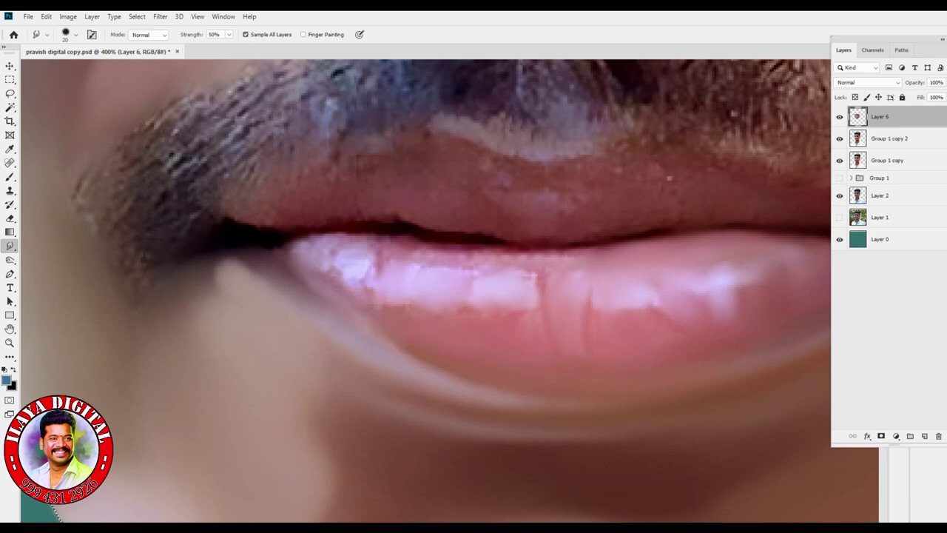
pyautogui.moveTo(387, 333)
pyautogui.mouseDown()
pyautogui.moveTo(412, 352)
pyautogui.moveTo(351, 310)
pyautogui.mouseUp()
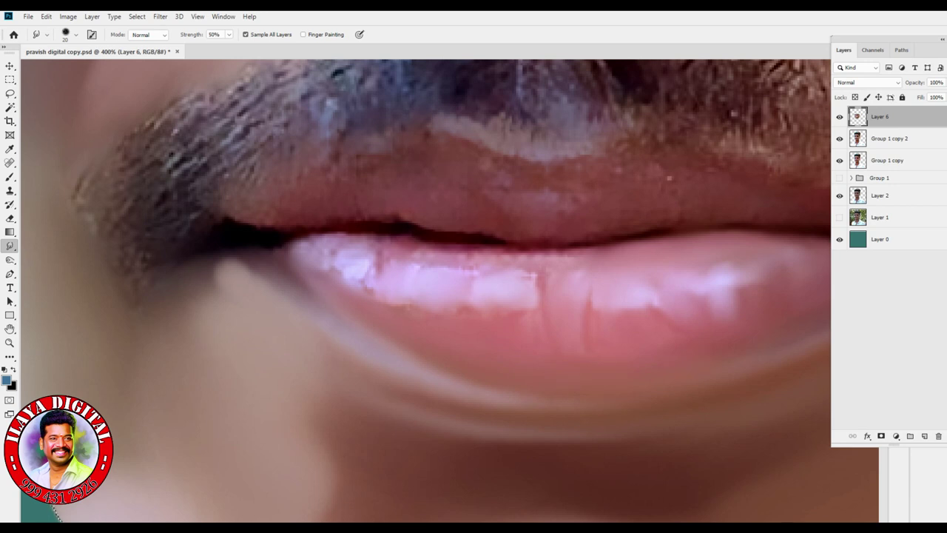
pyautogui.press(']')
pyautogui.moveTo(310, 256)
pyautogui.mouseDown()
pyautogui.moveTo(335, 263)
pyautogui.moveTo(314, 267)
pyautogui.mouseUp()
# Smudge along the dark parting line between the lips with a reduced brush size to even out its edges
pyautogui.press('[')
pyautogui.press('[')
pyautogui.moveTo(284, 237); pyautogui.dragTo(370, 231)
pyautogui.moveTo(355, 232)
pyautogui.mouseDown()
pyautogui.moveTo(425, 225)
pyautogui.moveTo(570, 239)
pyautogui.moveTo(744, 230)
pyautogui.mouseUp()
pyautogui.press(']')
pyautogui.moveTo(453, 253); pyautogui.dragTo(606, 254)
# Shape the pale highlights on the left-hand half of the lower lip into soft blobs with smudge brush size 20
pyautogui.press(']')
pyautogui.moveTo(423, 255)
pyautogui.mouseDown()
pyautogui.moveTo(362, 244)
pyautogui.moveTo(370, 284)
pyautogui.moveTo(355, 281)
pyautogui.mouseUp()
pyautogui.moveTo(411, 275)
pyautogui.mouseDown()
pyautogui.moveTo(406, 299)
pyautogui.moveTo(453, 259)
pyautogui.moveTo(491, 314)
pyautogui.mouseUp()
pyautogui.moveTo(527, 284); pyautogui.dragTo(504, 306)
pyautogui.moveTo(510, 297); pyautogui.dragTo(529, 318)
pyautogui.moveTo(407, 303)
pyautogui.mouseDown()
pyautogui.moveTo(429, 306)
pyautogui.moveTo(382, 296)
pyautogui.mouseUp()
pyautogui.moveTo(512, 306); pyautogui.dragTo(489, 329)
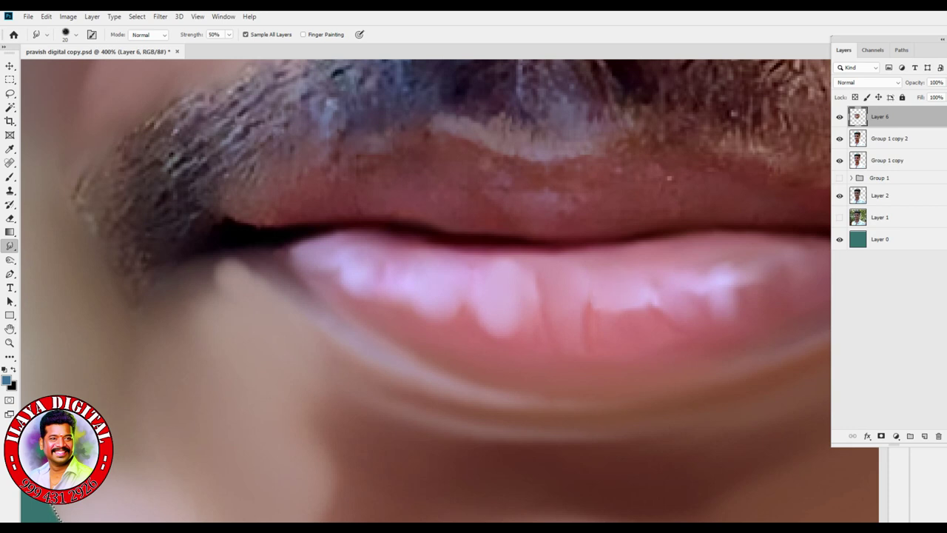
# Smudge the upper lip's lower edge near the left-hand mouth corner and its upper edge with brush size 15
pyautogui.press('[')
pyautogui.moveTo(234, 224); pyautogui.dragTo(337, 219)
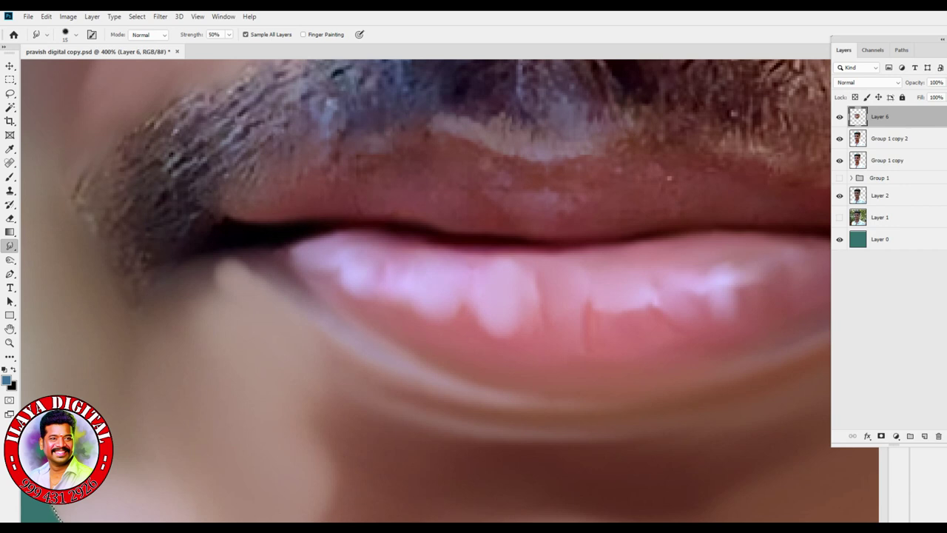
pyautogui.moveTo(322, 164)
pyautogui.mouseDown()
pyautogui.moveTo(442, 142)
pyautogui.moveTo(544, 161)
pyautogui.mouseUp()
# Enlarge the smudge brush and smooth the upper lip's surface from the centre to the right-hand side
pyautogui.press(']')
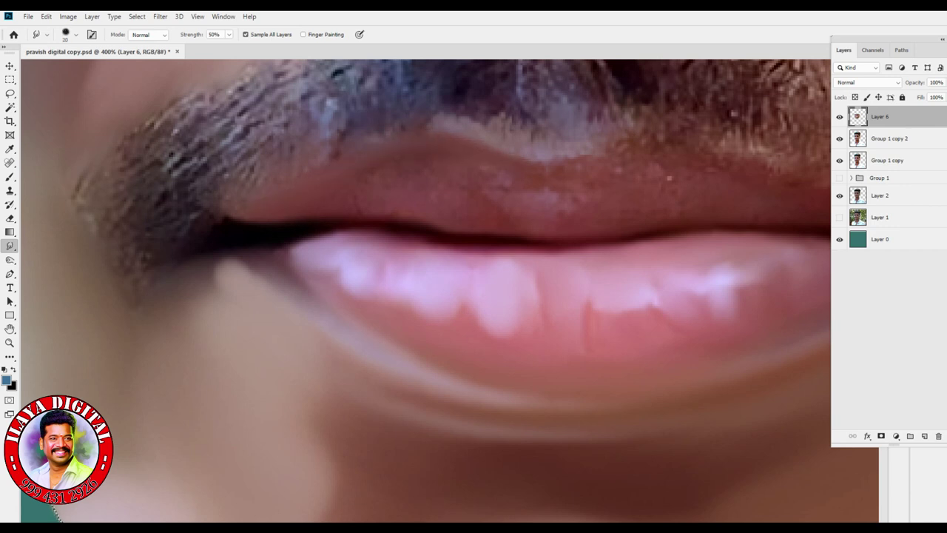
pyautogui.press(']')
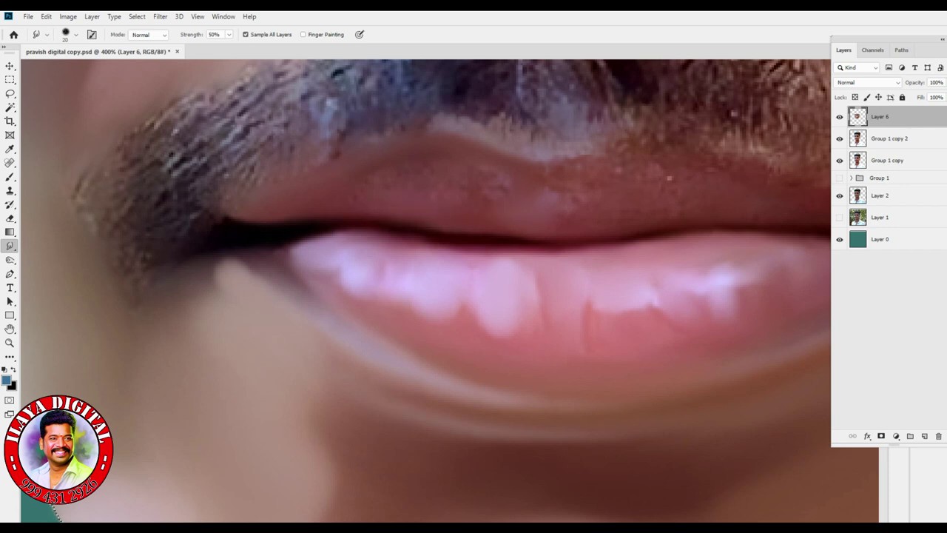
pyautogui.moveTo(479, 171); pyautogui.dragTo(507, 192)
pyautogui.moveTo(574, 191)
pyautogui.mouseDown()
pyautogui.moveTo(300, 257)
pyautogui.moveTo(309, 265)
pyautogui.moveTo(299, 284)
pyautogui.mouseUp()
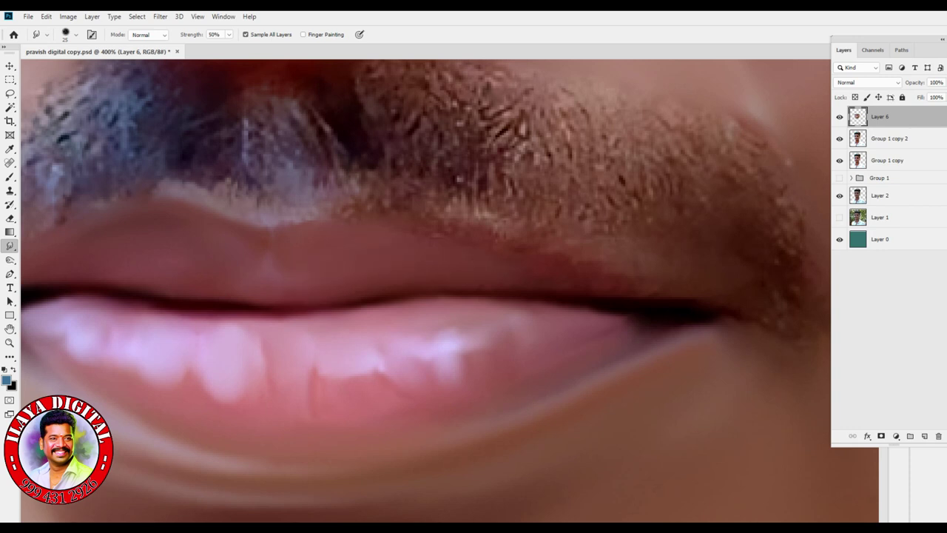
pyautogui.moveTo(358, 211)
pyautogui.mouseDown()
pyautogui.moveTo(445, 221)
pyautogui.moveTo(628, 293)
pyautogui.mouseUp()
# Smudge the light border above the upper lip's left-hand peak and central dip with brush size 15
pyautogui.moveTo(296, 296); pyautogui.dragTo(546, 310)
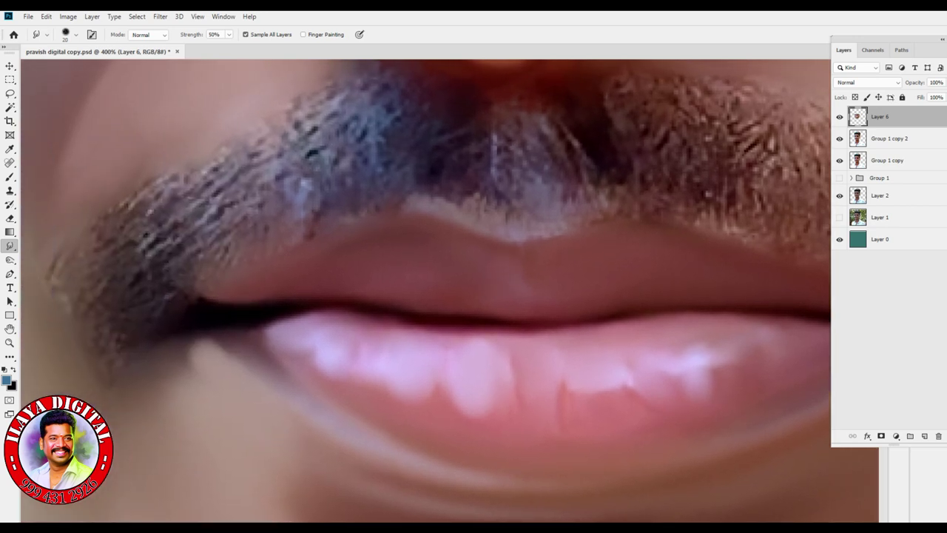
pyautogui.press('[')
pyautogui.moveTo(428, 205); pyautogui.dragTo(374, 210)
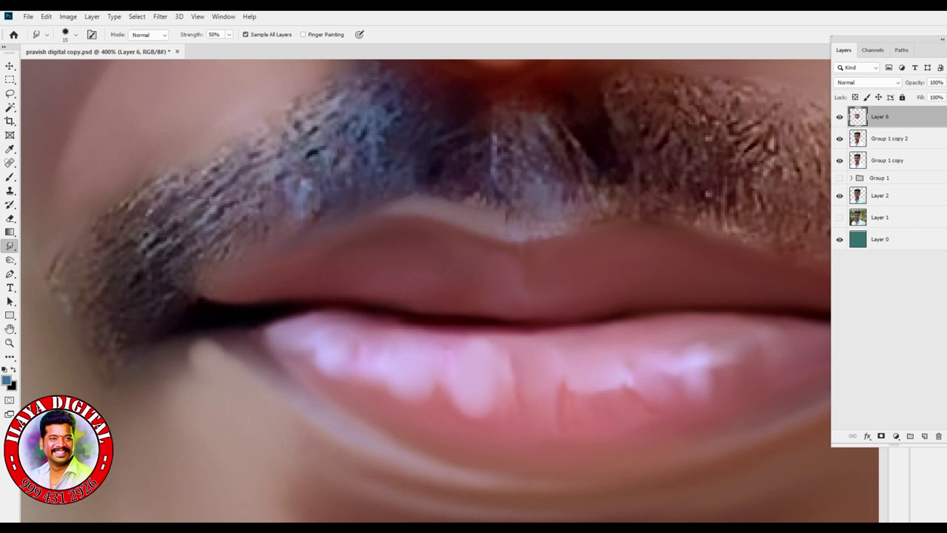
pyautogui.moveTo(518, 217)
pyautogui.mouseDown()
pyautogui.moveTo(625, 198)
pyautogui.moveTo(613, 217)
pyautogui.mouseUp()
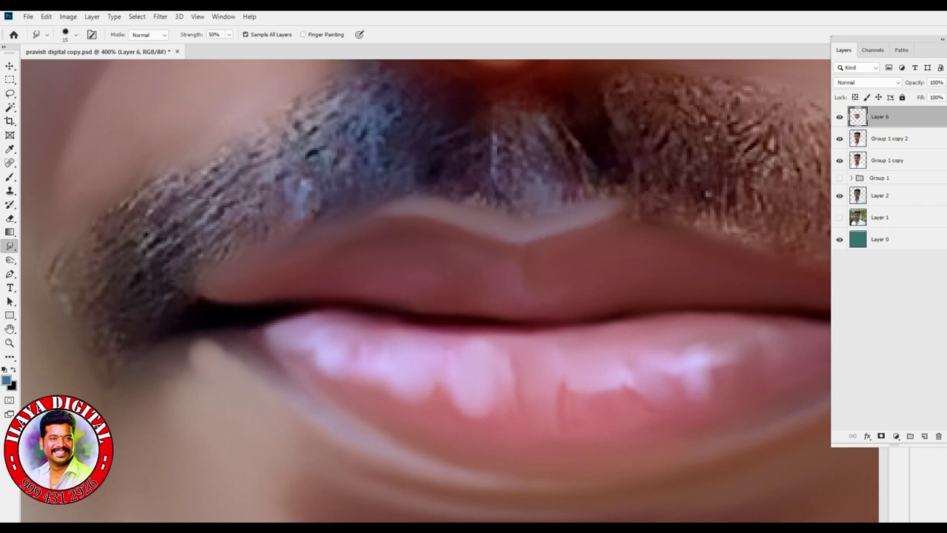
# Define the light upper lip border from the right-hand peak towards the mouth corner with smudge brush size 15
pyautogui.moveTo(669, 222)
pyautogui.mouseDown()
pyautogui.moveTo(486, 250)
pyautogui.moveTo(614, 276)
pyautogui.mouseUp()
pyautogui.moveTo(716, 308); pyautogui.dragTo(750, 322)
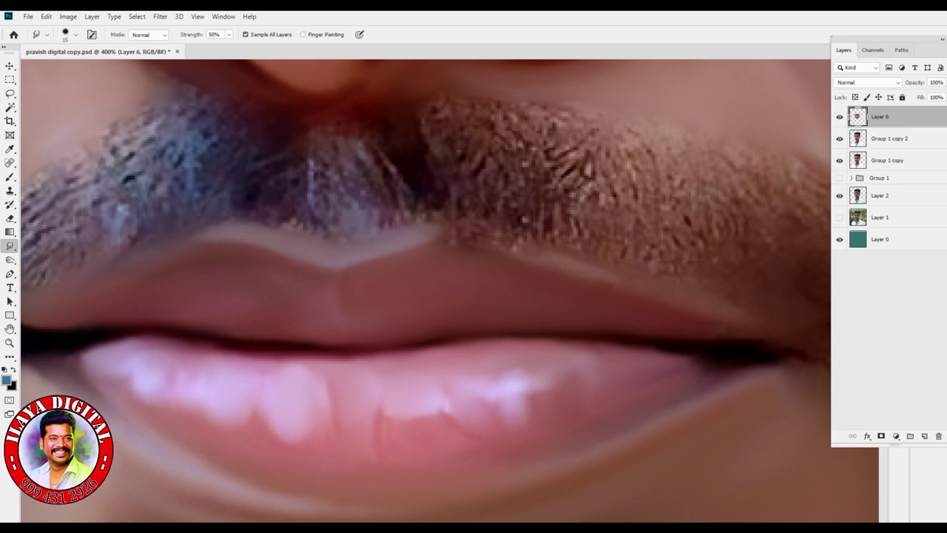
pyautogui.moveTo(423, 237)
pyautogui.mouseDown()
pyautogui.moveTo(488, 238)
pyautogui.moveTo(545, 257)
pyautogui.mouseUp()
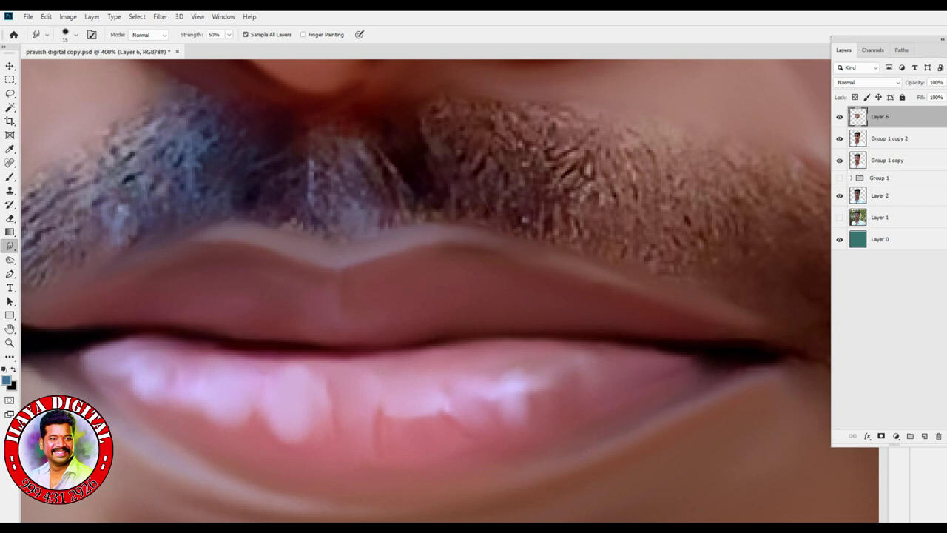
# Sharpen the dark parting line at the left-hand mouth corner with smudge brush size 15
pyautogui.moveTo(399, 241); pyautogui.dragTo(648, 232)
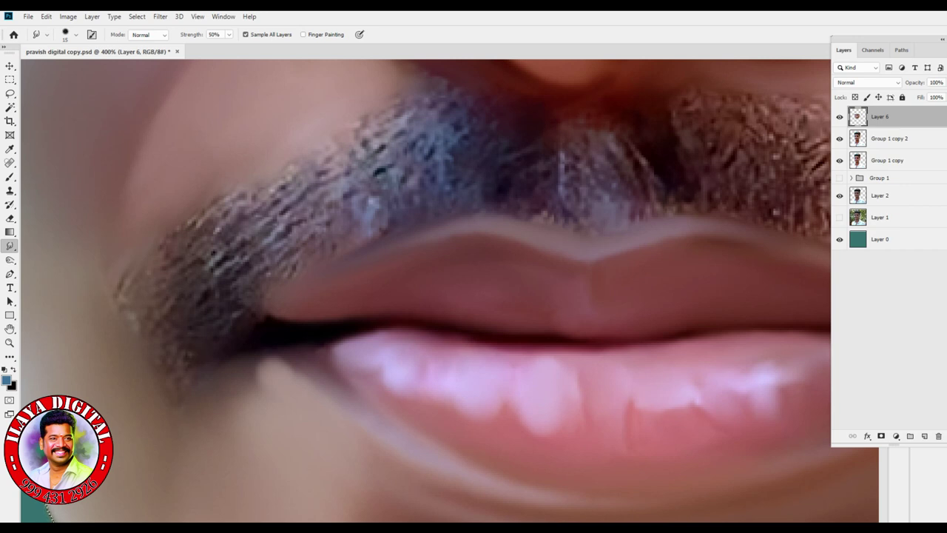
pyautogui.moveTo(275, 320); pyautogui.dragTo(406, 325)
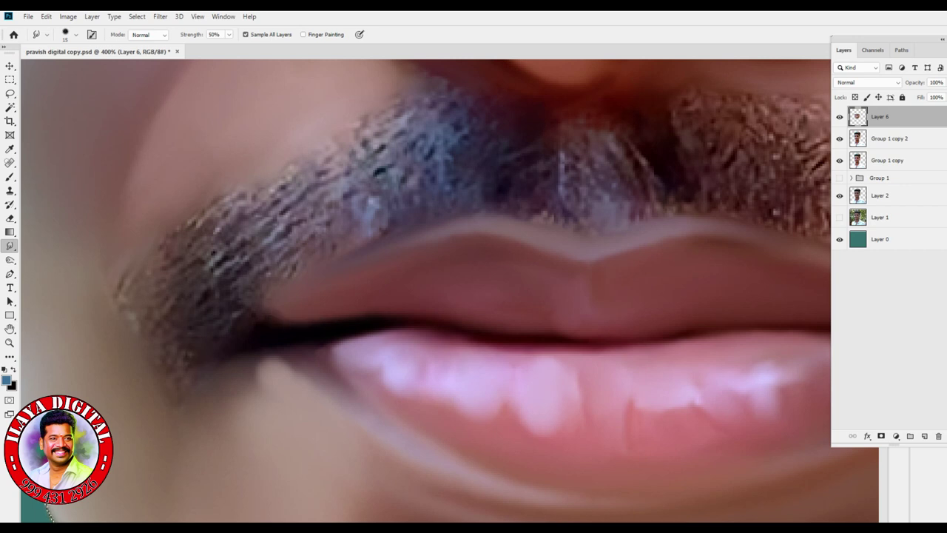
pyautogui.moveTo(547, 288); pyautogui.dragTo(285, 312)
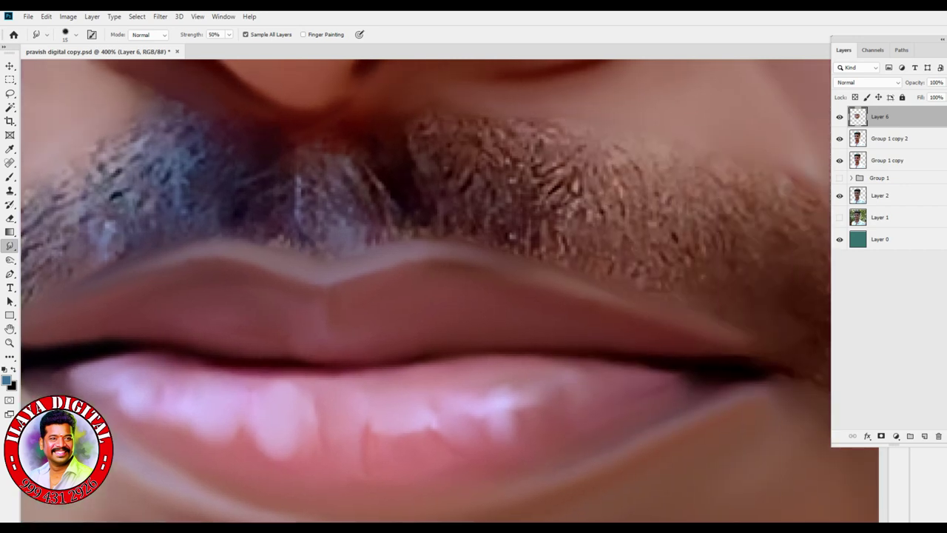
# Smooth the upper left-hand and central forehead skin with smudge brush size 125, lowering the strength to 45%
pyautogui.scroll(-5, 562, 381)
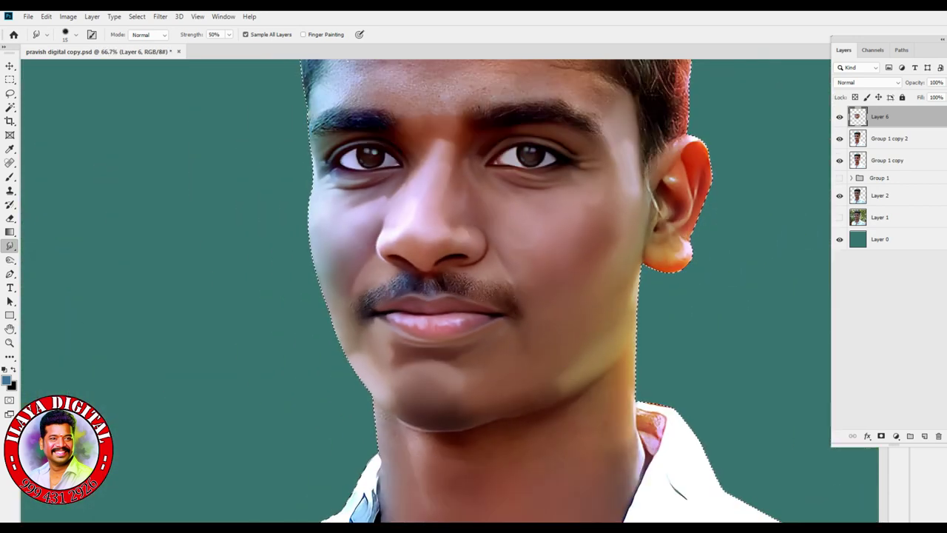
pyautogui.scroll(4, 474, 291)
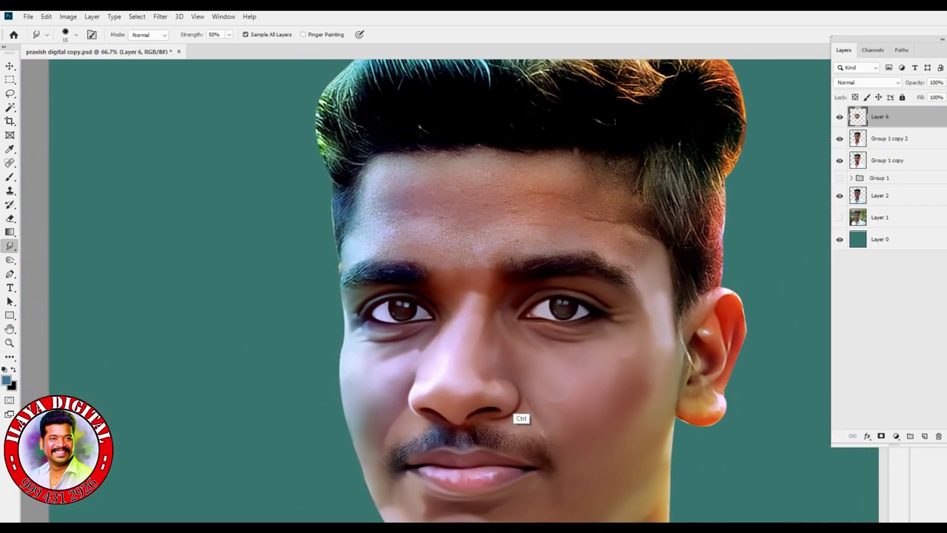
pyautogui.scroll(3, 522, 418)
pyautogui.scroll(4, 474, 291)
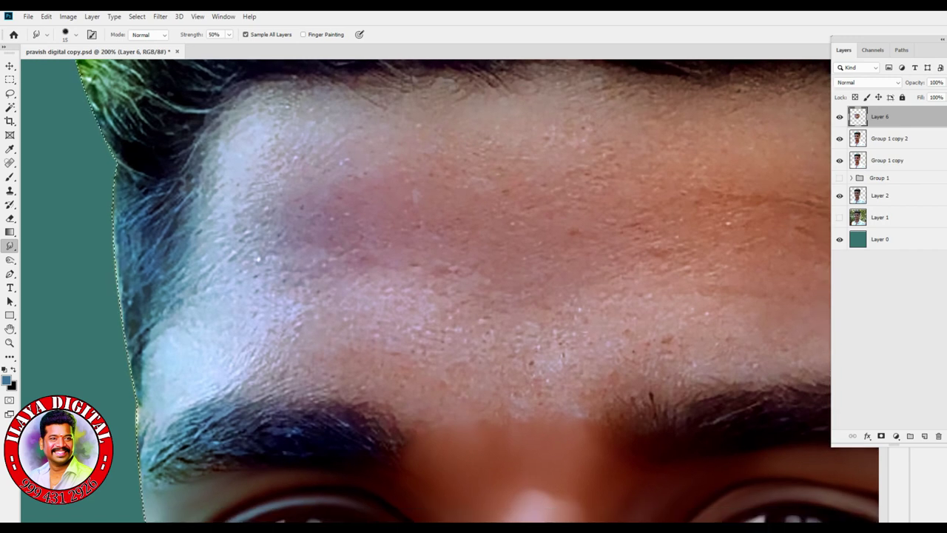
pyautogui.press(']')
pyautogui.press(']')
pyautogui.press(']')
pyautogui.press(']')
pyautogui.press(']')
pyautogui.press(']')
pyautogui.press(']')
pyautogui.press(']')
pyautogui.press(']')
pyautogui.press(']')
pyautogui.press(']')
pyautogui.press(']')
pyautogui.press(']')
pyautogui.moveTo(362, 211)
pyautogui.mouseDown()
pyautogui.moveTo(337, 205)
pyautogui.moveTo(346, 198)
pyautogui.mouseUp()
pyautogui.press('4')
pyautogui.press('5')
pyautogui.moveTo(326, 185)
pyautogui.mouseDown()
pyautogui.moveTo(300, 129)
pyautogui.moveTo(425, 111)
pyautogui.moveTo(451, 122)
pyautogui.moveTo(385, 118)
pyautogui.mouseUp()
pyautogui.moveTo(362, 210)
pyautogui.mouseDown()
pyautogui.moveTo(433, 218)
pyautogui.moveTo(581, 189)
pyautogui.mouseUp()
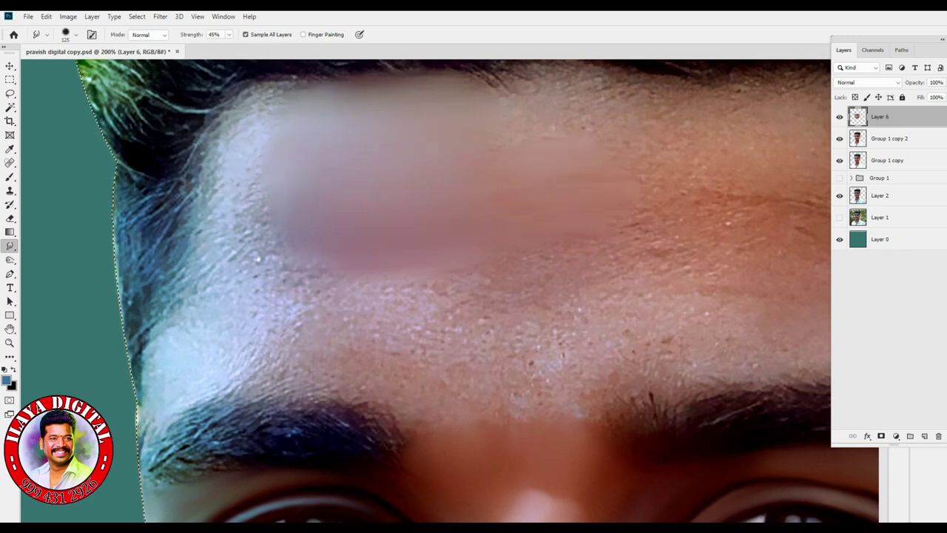
pyautogui.moveTo(510, 144)
pyautogui.mouseDown()
pyautogui.moveTo(584, 122)
pyautogui.moveTo(518, 100)
pyautogui.moveTo(562, 100)
pyautogui.moveTo(592, 122)
pyautogui.mouseUp()
# Even out the forehead's upper band from the left-hand side past the centre with smudge brush size 175
pyautogui.press(']')
pyautogui.press(']')
pyautogui.moveTo(307, 200); pyautogui.dragTo(277, 194)
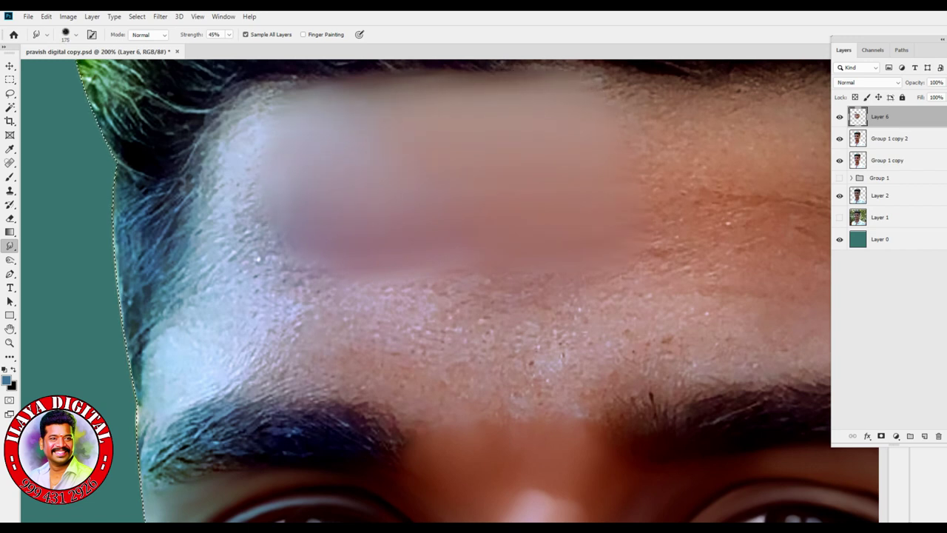
pyautogui.moveTo(399, 163)
pyautogui.mouseDown()
pyautogui.moveTo(607, 211)
pyautogui.moveTo(703, 196)
pyautogui.moveTo(666, 118)
pyautogui.mouseUp()
pyautogui.moveTo(562, 170); pyautogui.dragTo(507, 133)
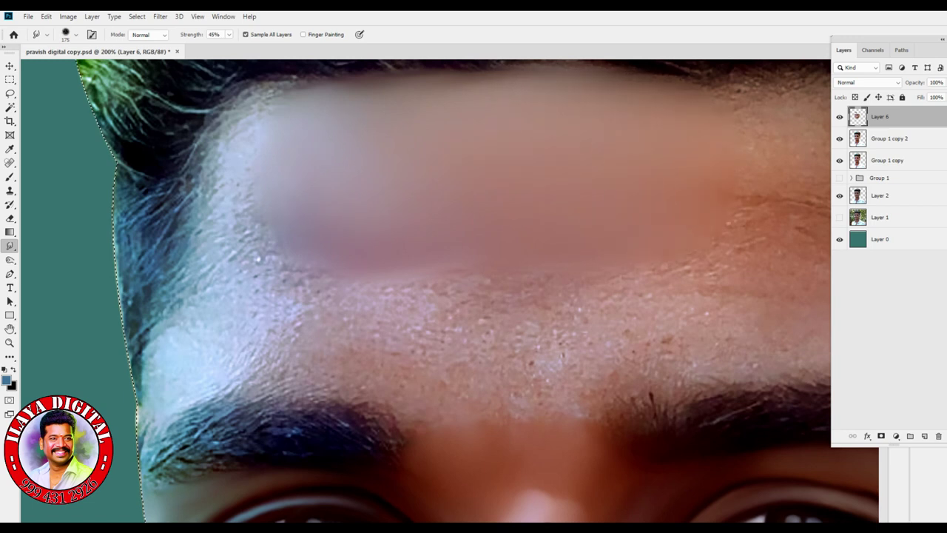
# Extend the smoothing below the hairline onto the right-hand part of the forehead at 45% strength
pyautogui.moveTo(577, 214); pyautogui.dragTo(342, 293)
pyautogui.moveTo(518, 259); pyautogui.dragTo(391, 268)
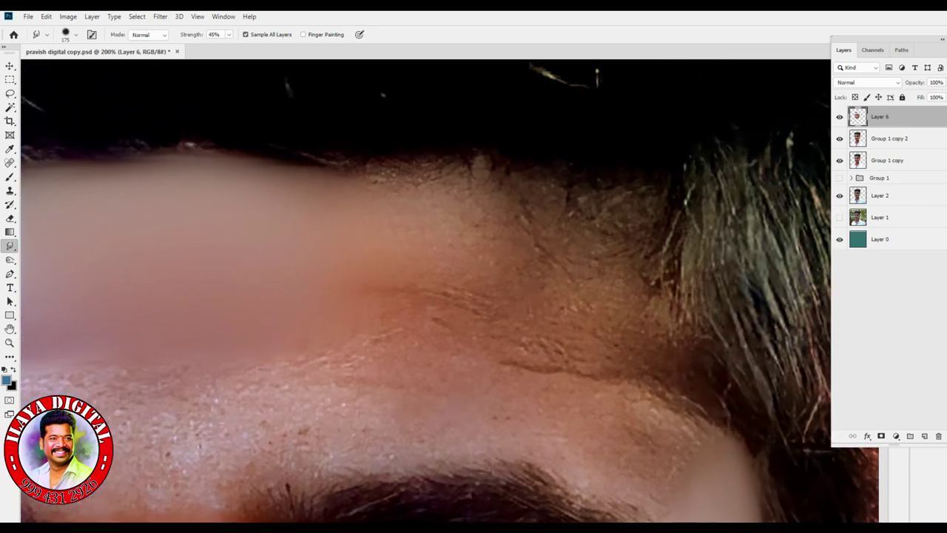
pyautogui.moveTo(400, 188)
pyautogui.mouseDown()
pyautogui.moveTo(278, 170)
pyautogui.moveTo(296, 172)
pyautogui.mouseUp()
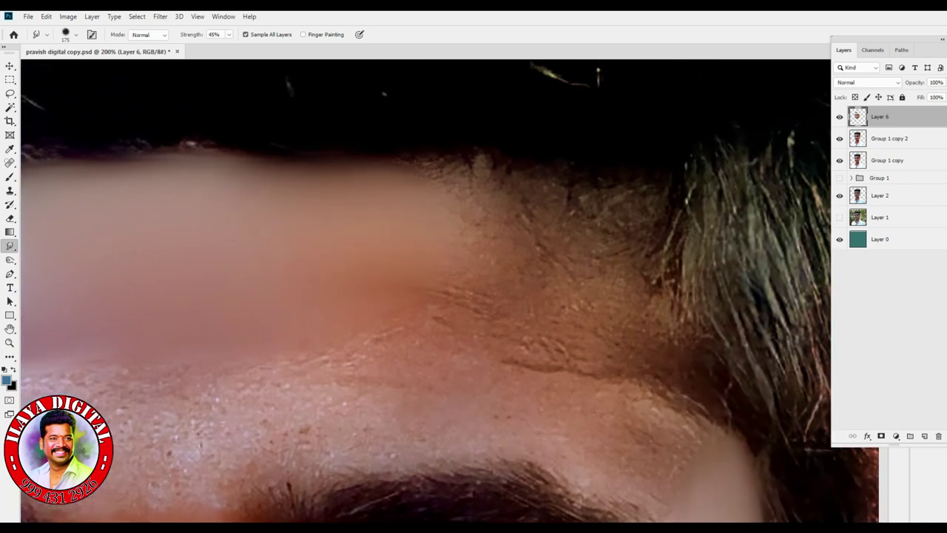
pyautogui.moveTo(425, 222); pyautogui.dragTo(492, 233)
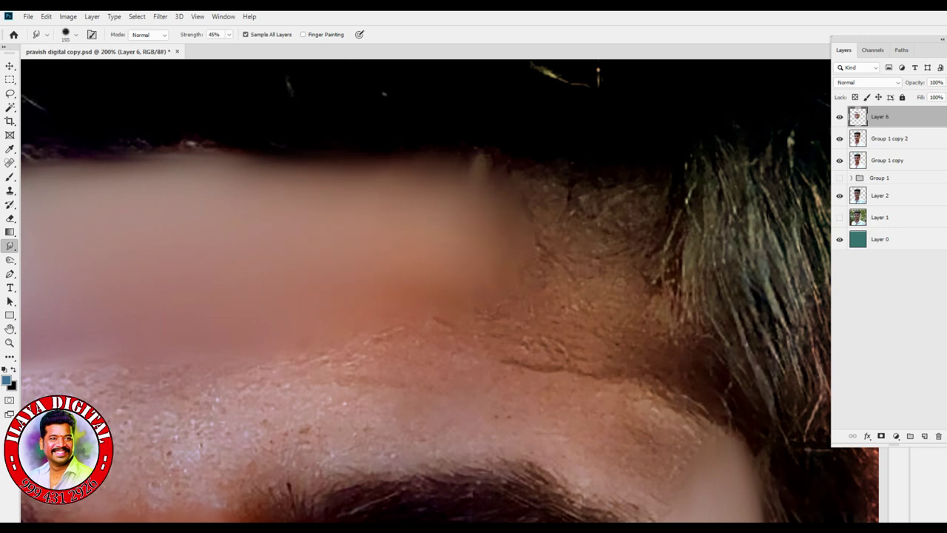
# Blend the skin below the hairline up to the right-hand side hair with smudge brush size 150
pyautogui.moveTo(440, 178)
pyautogui.mouseDown()
pyautogui.moveTo(484, 174)
pyautogui.moveTo(459, 199)
pyautogui.mouseUp()
pyautogui.moveTo(517, 207)
pyautogui.mouseDown()
pyautogui.moveTo(603, 222)
pyautogui.moveTo(570, 185)
pyautogui.moveTo(650, 259)
pyautogui.moveTo(669, 237)
pyautogui.mouseUp()
pyautogui.moveTo(636, 192)
pyautogui.mouseDown()
pyautogui.moveTo(547, 182)
pyautogui.moveTo(629, 233)
pyautogui.mouseUp()
pyautogui.moveTo(577, 181); pyautogui.dragTo(506, 167)
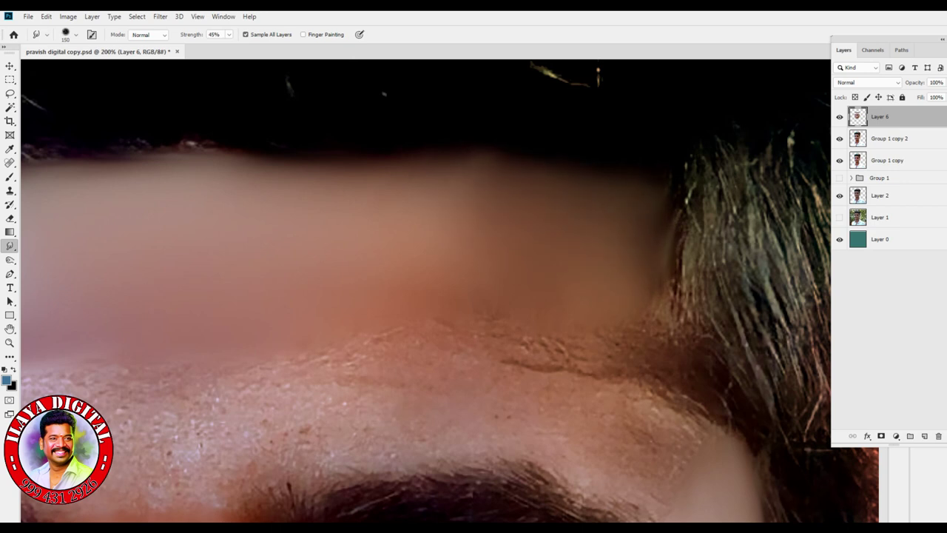
# Smooth the right-hand temple and forehead creases down to the eyebrow's outer end, reducing the smudge brush to size 125
pyautogui.press('[')
pyautogui.moveTo(577, 296); pyautogui.dragTo(592, 340)
pyautogui.moveTo(592, 340)
pyautogui.mouseDown()
pyautogui.moveTo(643, 296)
pyautogui.moveTo(655, 259)
pyautogui.moveTo(603, 229)
pyautogui.moveTo(525, 333)
pyautogui.mouseUp()
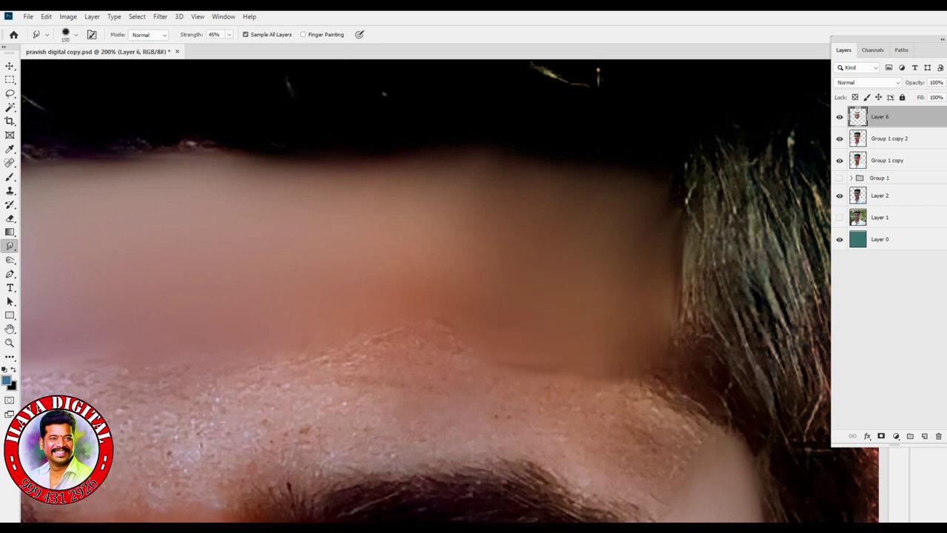
pyautogui.moveTo(629, 395)
pyautogui.mouseDown()
pyautogui.moveTo(636, 459)
pyautogui.moveTo(662, 417)
pyautogui.moveTo(695, 414)
pyautogui.moveTo(620, 370)
pyautogui.moveTo(640, 358)
pyautogui.moveTo(679, 413)
pyautogui.moveTo(645, 374)
pyautogui.mouseUp()
pyautogui.moveTo(666, 503); pyautogui.dragTo(613, 515)
pyautogui.moveTo(684, 404)
pyautogui.mouseDown()
pyautogui.moveTo(714, 425)
pyautogui.moveTo(601, 326)
pyautogui.mouseUp()
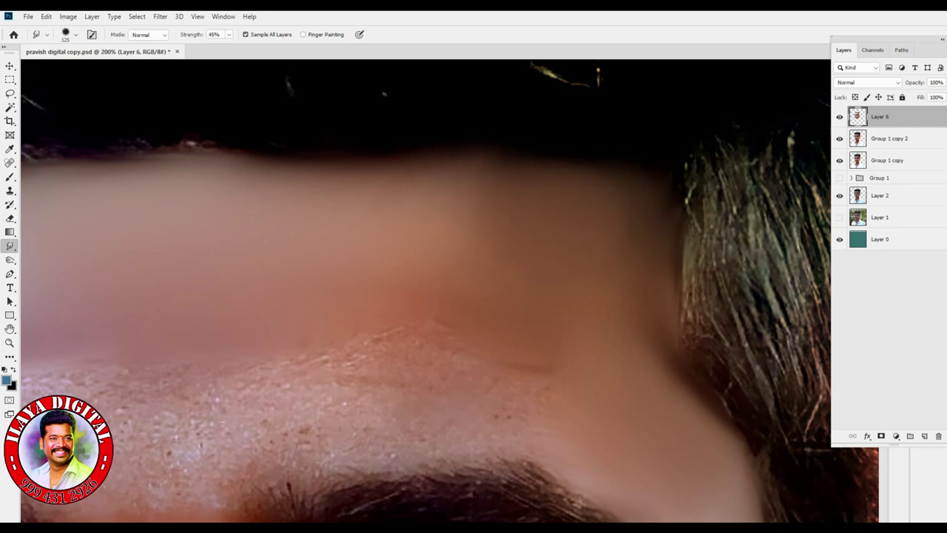
pyautogui.hotkey('ctrl', '-')
pyautogui.moveTo(448, 398); pyautogui.dragTo(667, 436)
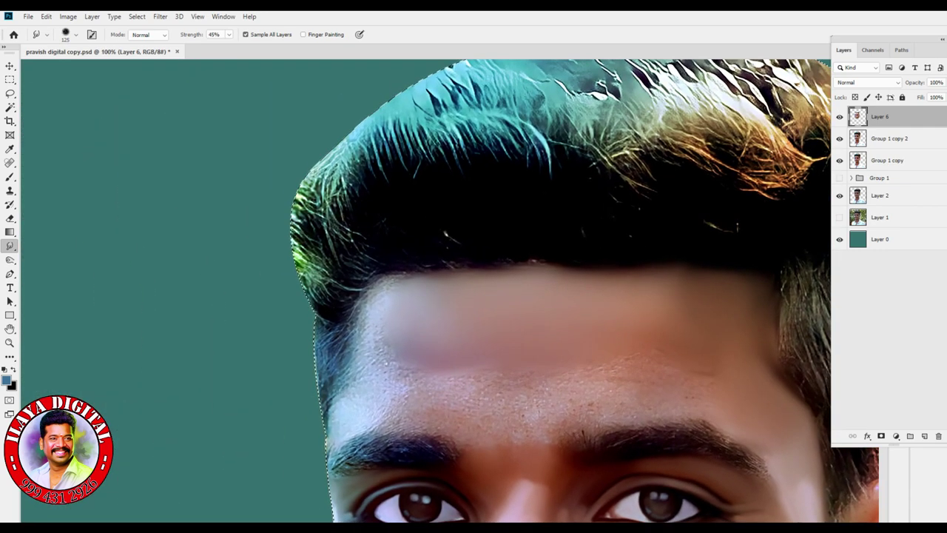
# Smooth the lower forehead above and between the eyebrows with smudge brush sizes 100 and 125 at 45% strength
pyautogui.press('[')
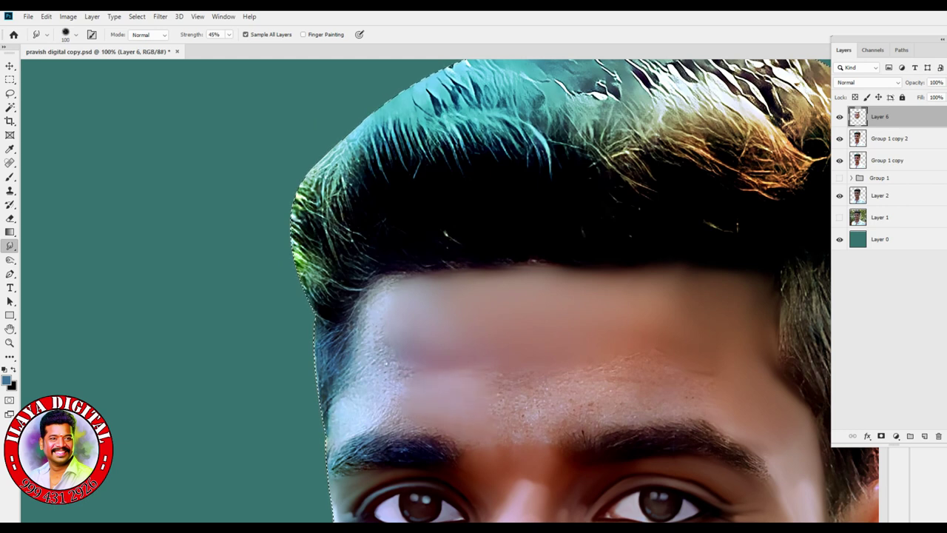
pyautogui.press(']')
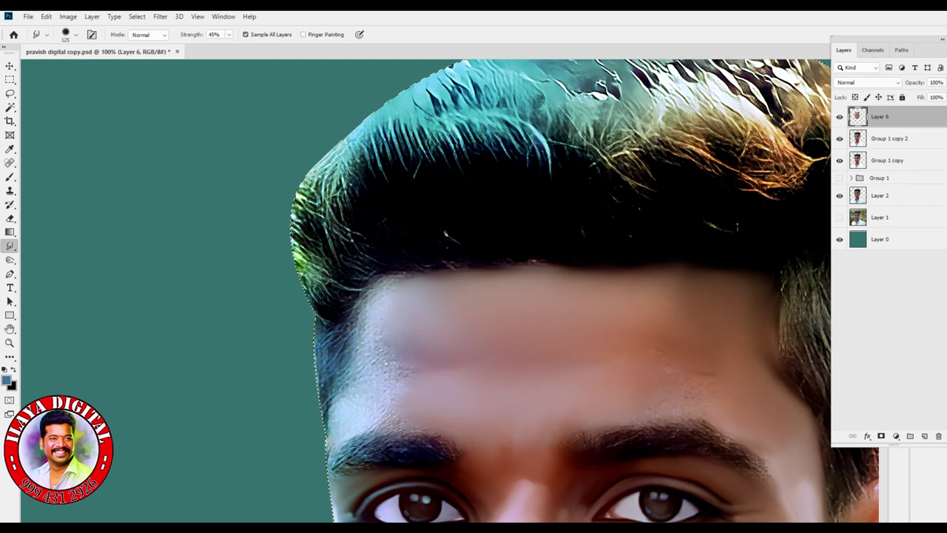
pyautogui.press('[')
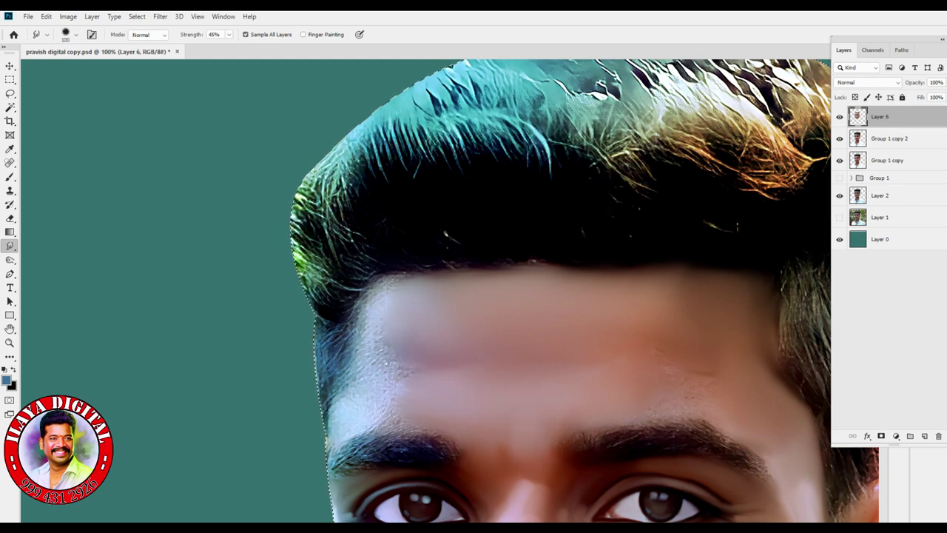
# Blend the skin along the hairline at the forehead's upper left-hand corner with smudge brush size 100
pyautogui.press(']')
pyautogui.press(']')
pyautogui.press('[')
pyautogui.press('[')
pyautogui.moveTo(422, 290); pyautogui.dragTo(488, 271)
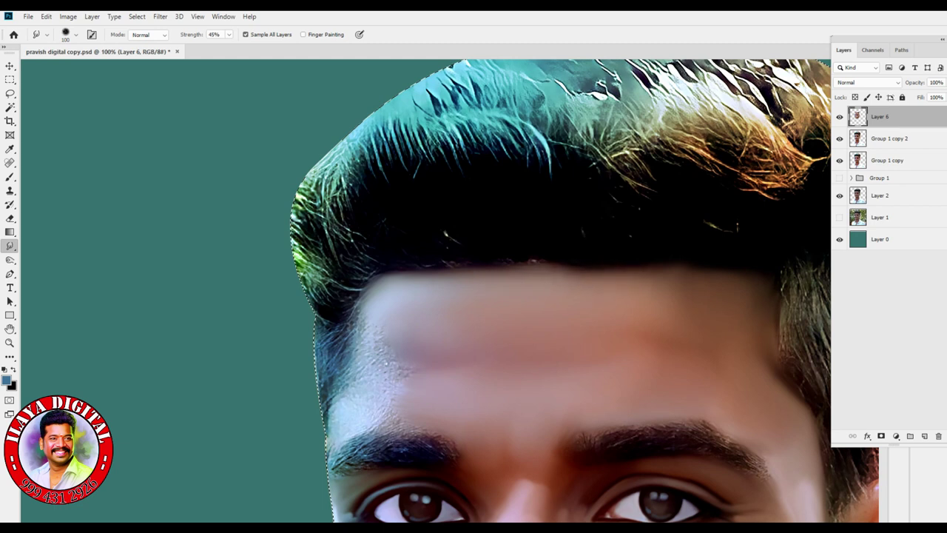
# Smooth the rough skin just above the left-hand eyebrow, reducing the smudge brush to sizes 50 and 60
pyautogui.hotkey('ctrl', '+')
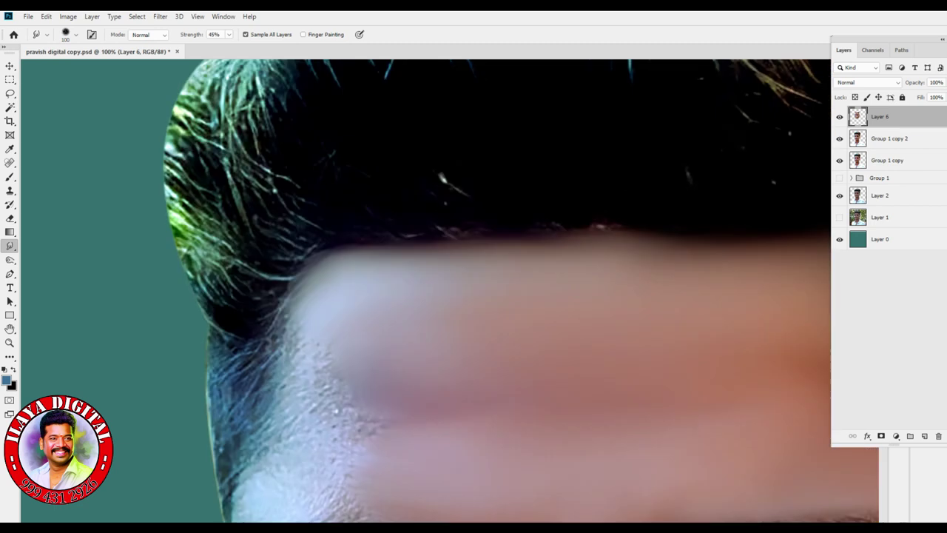
pyautogui.moveTo(325, 422); pyautogui.dragTo(464, 272)
pyautogui.press('[')
pyautogui.press('[')
pyautogui.press('[')
pyautogui.press('[')
pyautogui.press('[')
pyautogui.press('[')
pyautogui.press('[')
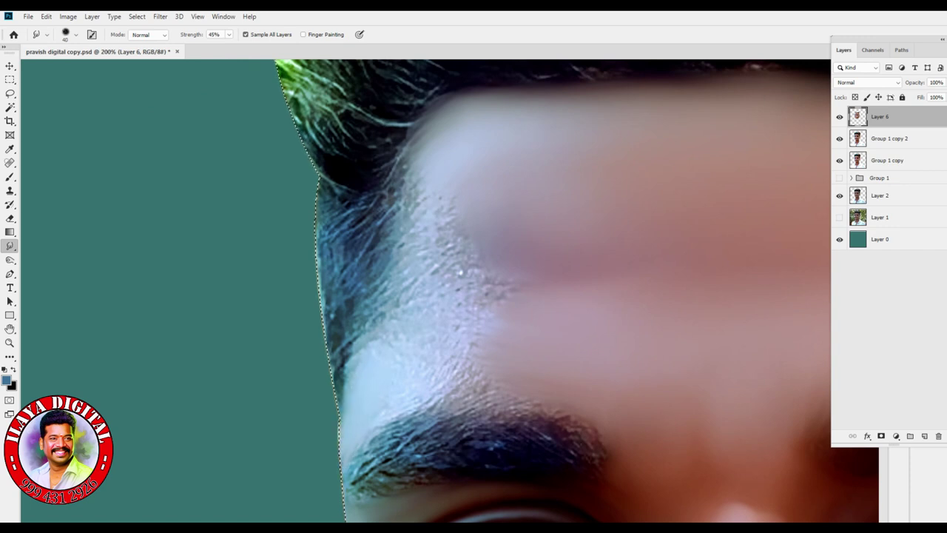
pyautogui.press(']')
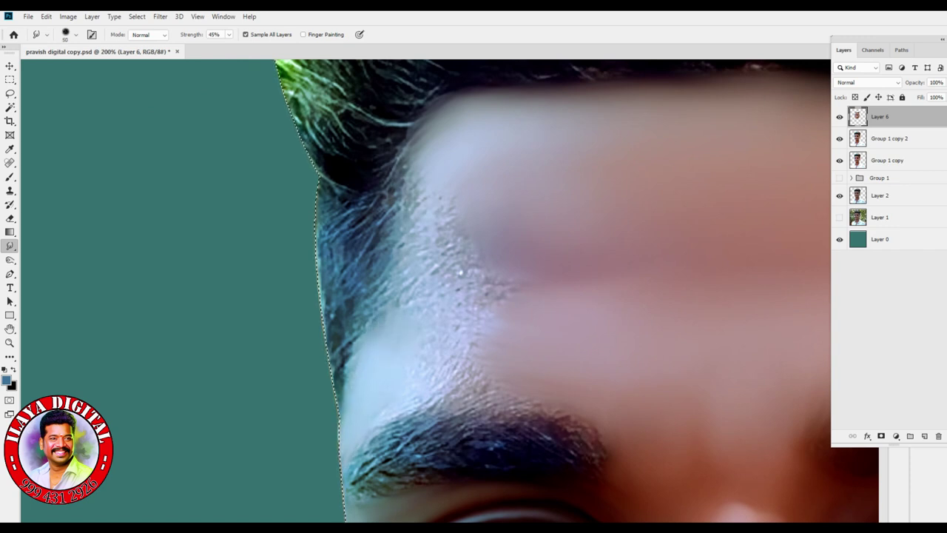
pyautogui.moveTo(452, 385)
pyautogui.mouseDown()
pyautogui.moveTo(457, 326)
pyautogui.moveTo(503, 297)
pyautogui.moveTo(480, 384)
pyautogui.mouseUp()
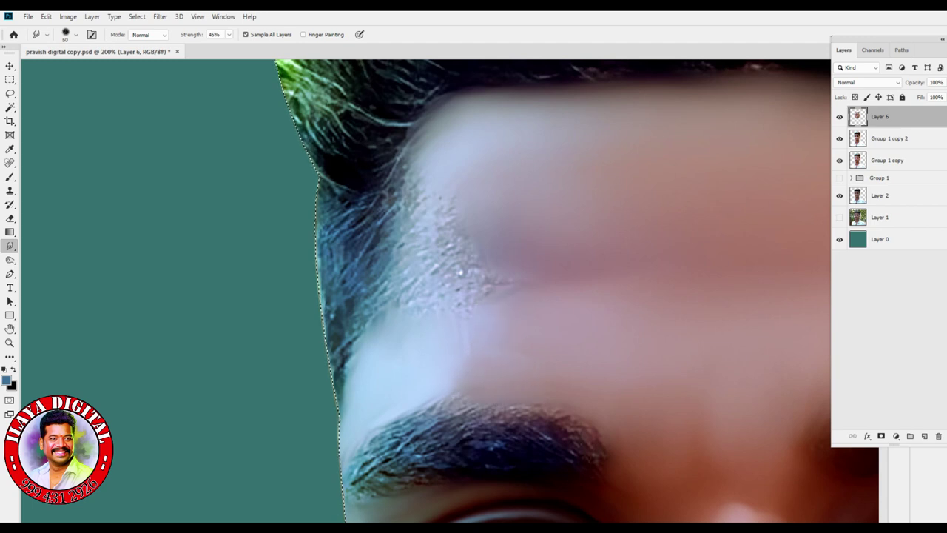
pyautogui.moveTo(441, 373); pyautogui.dragTo(449, 393)
# Smudge away the skin texture on the left-hand temple beside the hair with brush sizes 70 to 90
pyautogui.press(']')
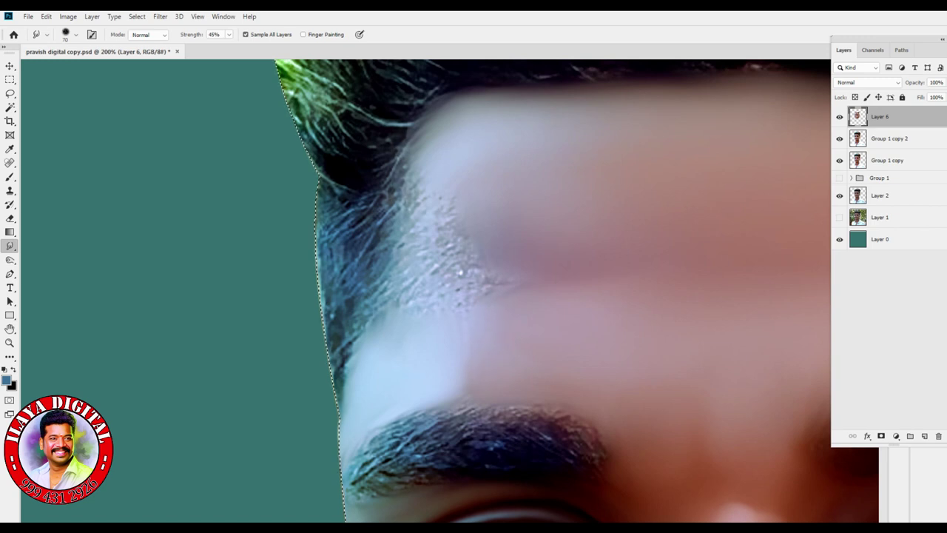
pyautogui.press(']')
pyautogui.press('[')
pyautogui.moveTo(436, 171); pyautogui.dragTo(439, 221)
pyautogui.moveTo(452, 135)
pyautogui.mouseDown()
pyautogui.moveTo(432, 250)
pyautogui.moveTo(392, 288)
pyautogui.moveTo(378, 319)
pyautogui.mouseUp()
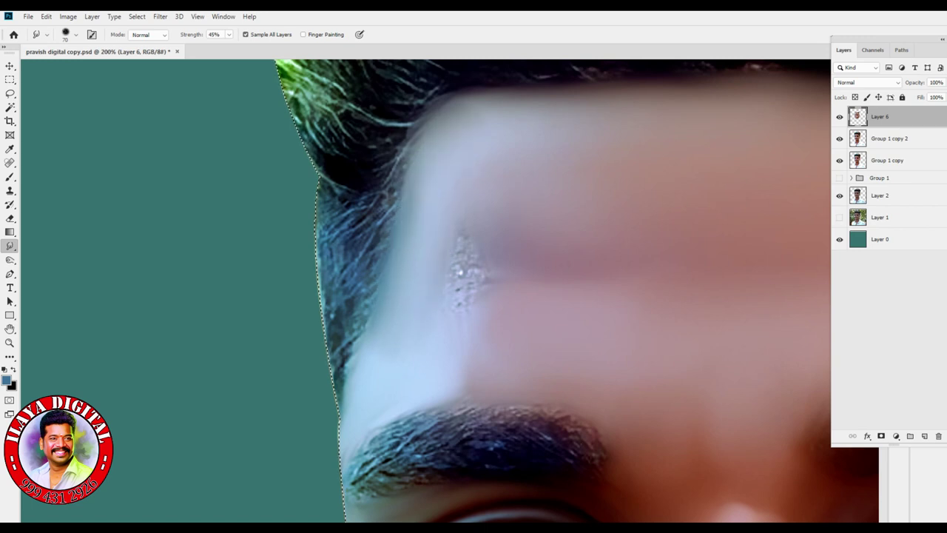
pyautogui.press(']')
pyautogui.moveTo(466, 262)
pyautogui.mouseDown()
pyautogui.moveTo(459, 304)
pyautogui.moveTo(455, 255)
pyautogui.mouseUp()
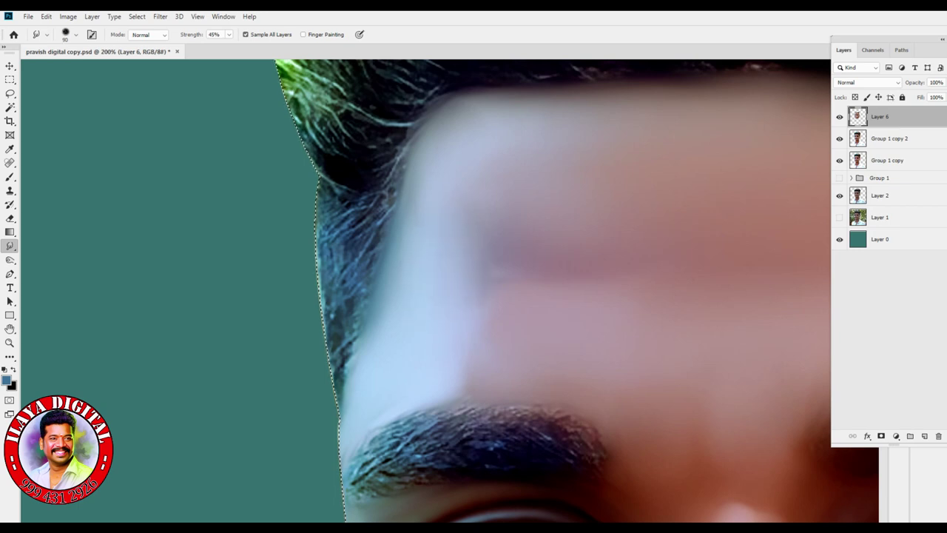
# Blend the left-hand temple highlight into the adjoining forehead tones with smudge brush sizes 100 and 125
pyautogui.press(']')
pyautogui.press(']')
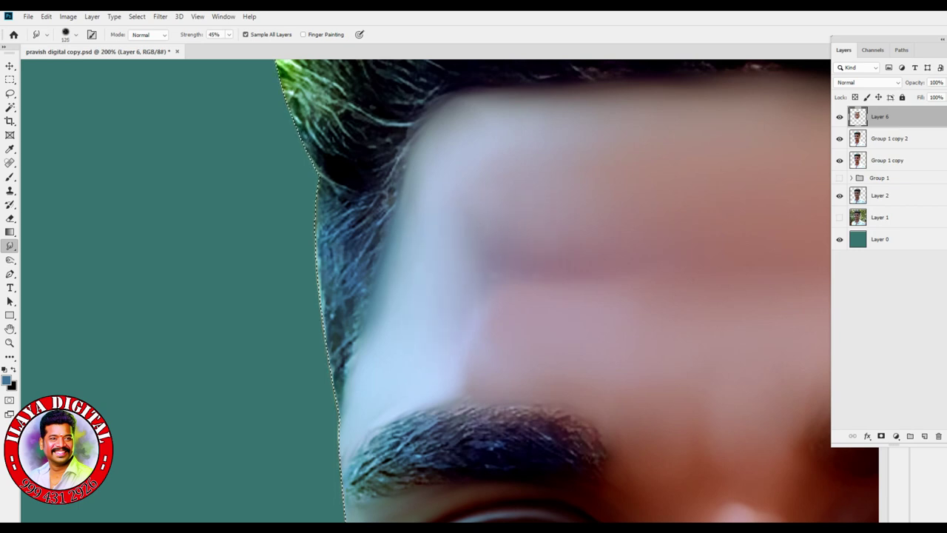
pyautogui.press('[')
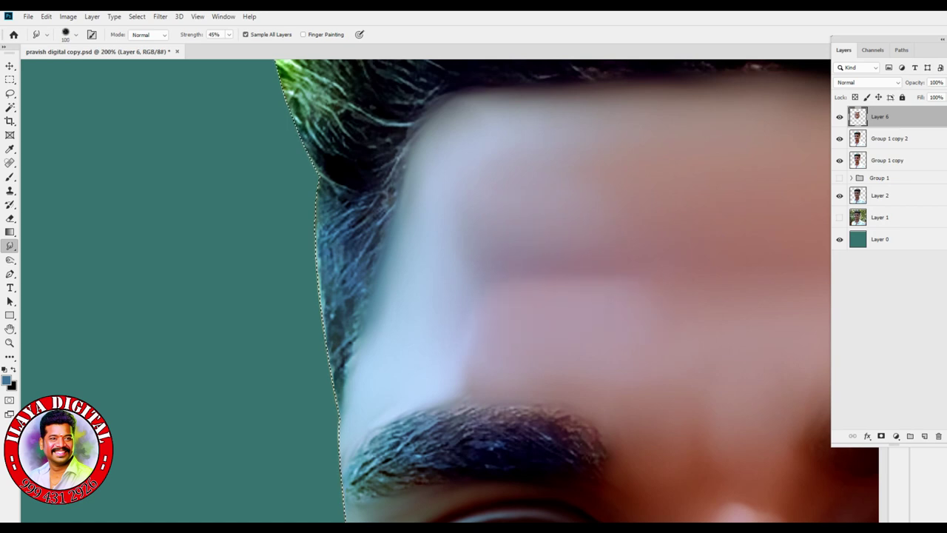
pyautogui.press(']')
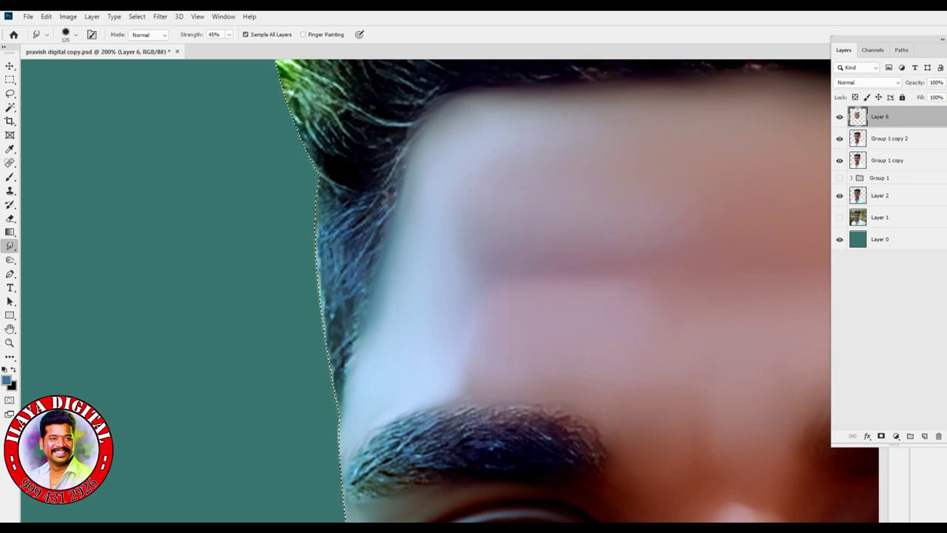
# Even out the tones across the middle of the forehead with smudge brush size 200
pyautogui.moveTo(562, 318); pyautogui.dragTo(257, 258)
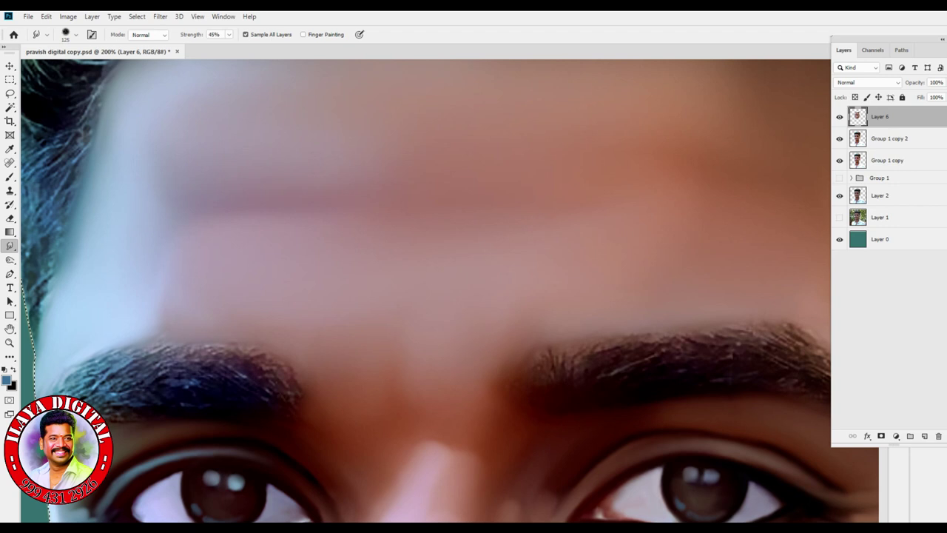
pyautogui.moveTo(629, 259); pyautogui.dragTo(298, 307)
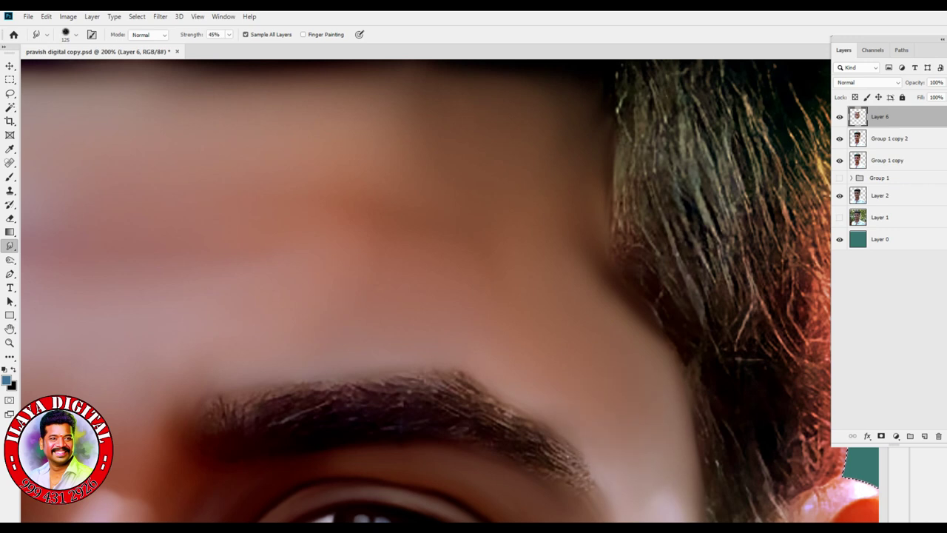
pyautogui.scroll(-3, 425, 291)
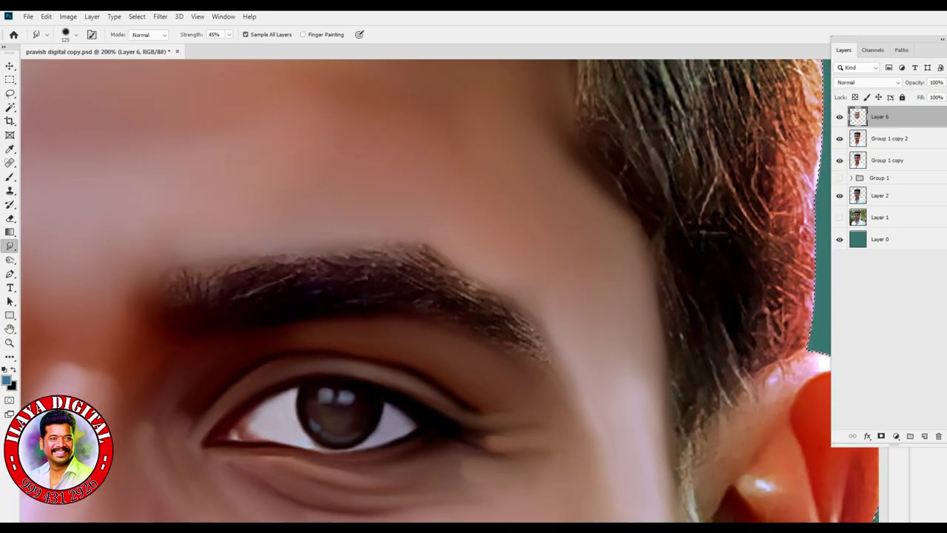
pyautogui.moveTo(458, 395); pyautogui.dragTo(495, 352)
pyautogui.scroll(-1, 507, 362)
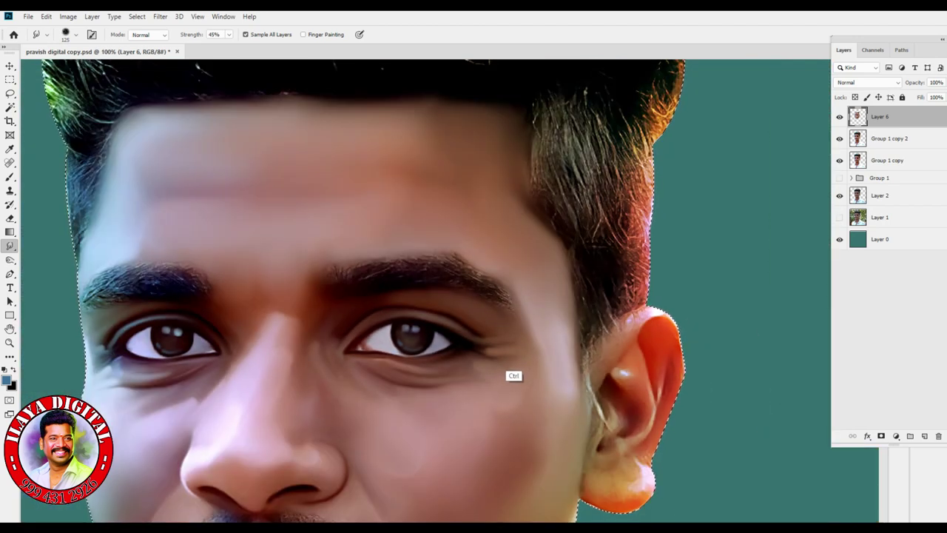
pyautogui.scroll(-1, 511, 370)
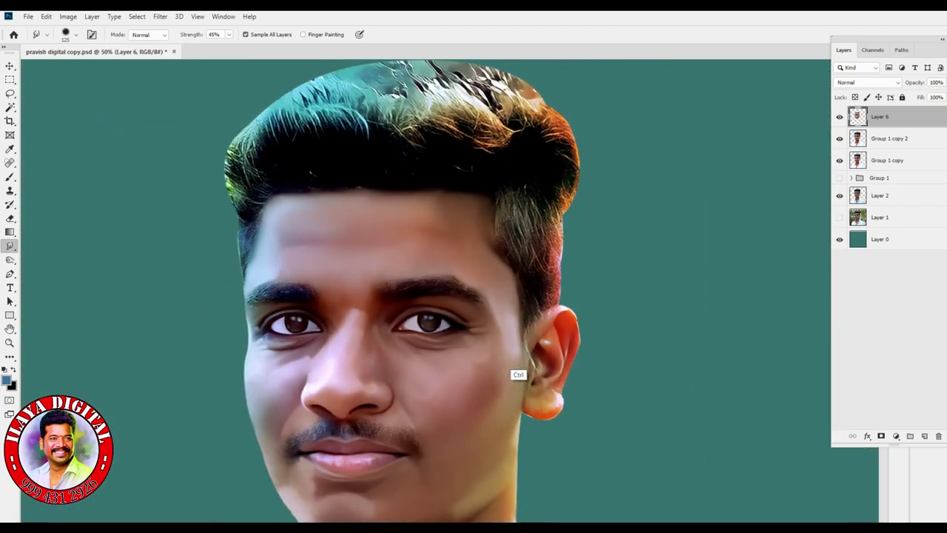
pyautogui.scroll(1, 510, 370)
pyautogui.moveTo(311, 295)
pyautogui.mouseDown()
pyautogui.moveTo(596, 378)
pyautogui.moveTo(592, 371)
pyautogui.mouseUp()
pyautogui.press(']')
pyautogui.press(']')
pyautogui.press(']')
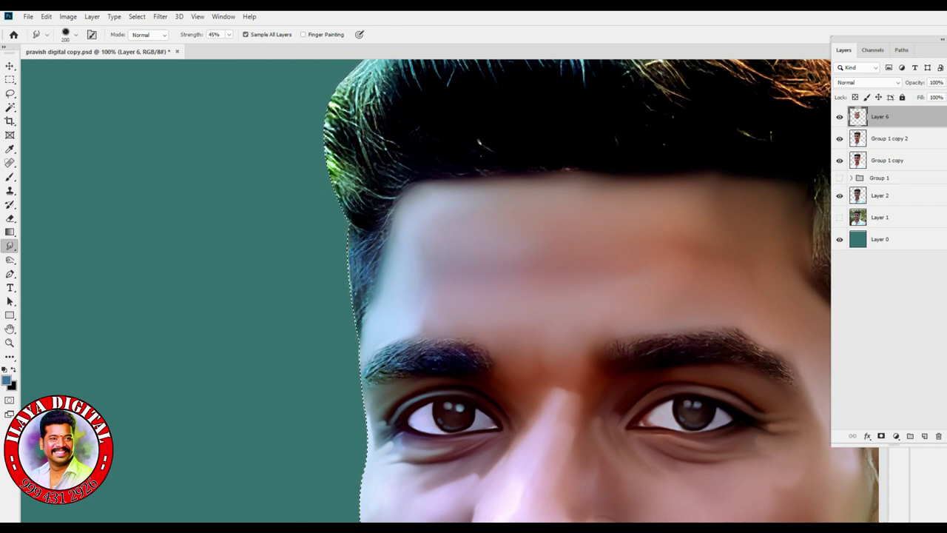
pyautogui.moveTo(566, 268); pyautogui.dragTo(477, 260)
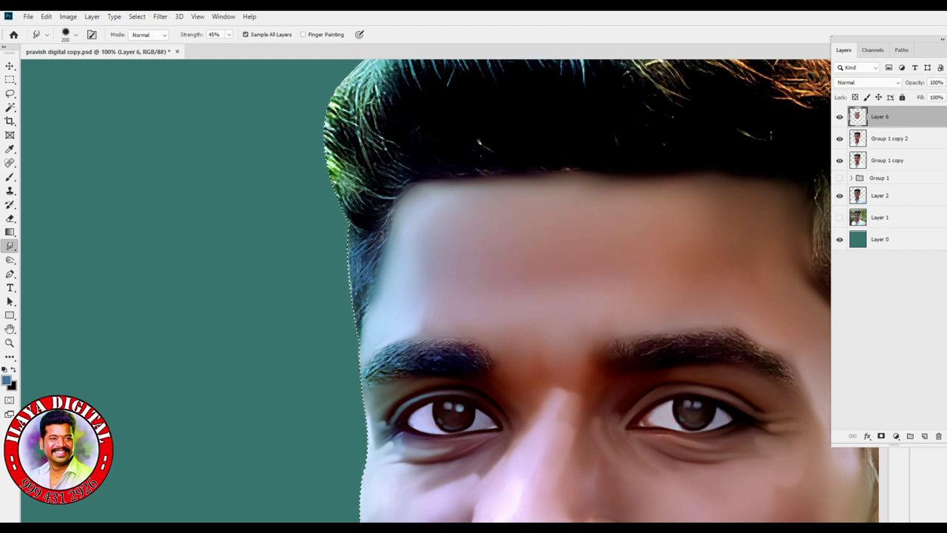
# Smooth the upper ear and its inner highlight with the smudge brush reduced to size 35
pyautogui.moveTo(739, 415); pyautogui.dragTo(284, 340)
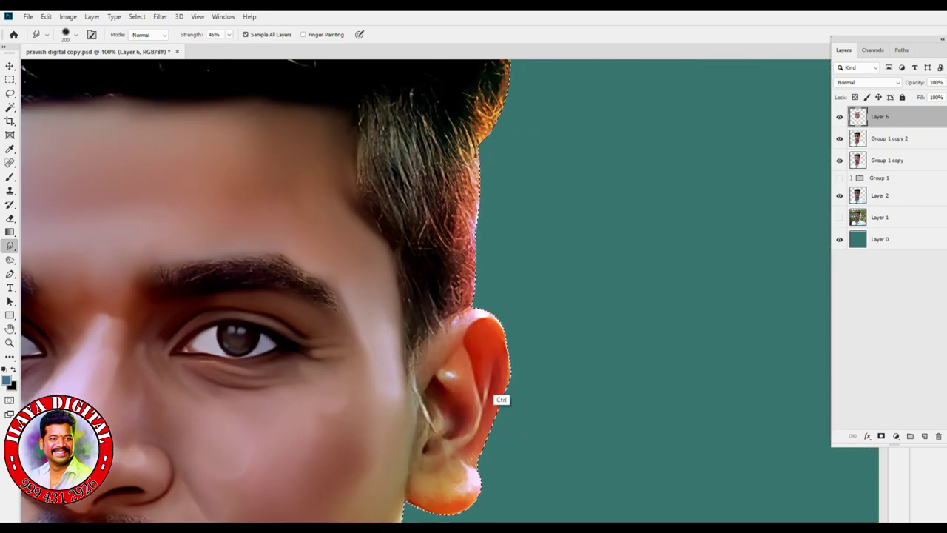
pyautogui.hotkey('ctrl', '+')
pyautogui.press('[')
pyautogui.press('[')
pyautogui.press('[')
pyautogui.press('[')
pyautogui.press('[')
pyautogui.press('[')
pyautogui.press('[')
pyautogui.press('[')
pyautogui.press('[')
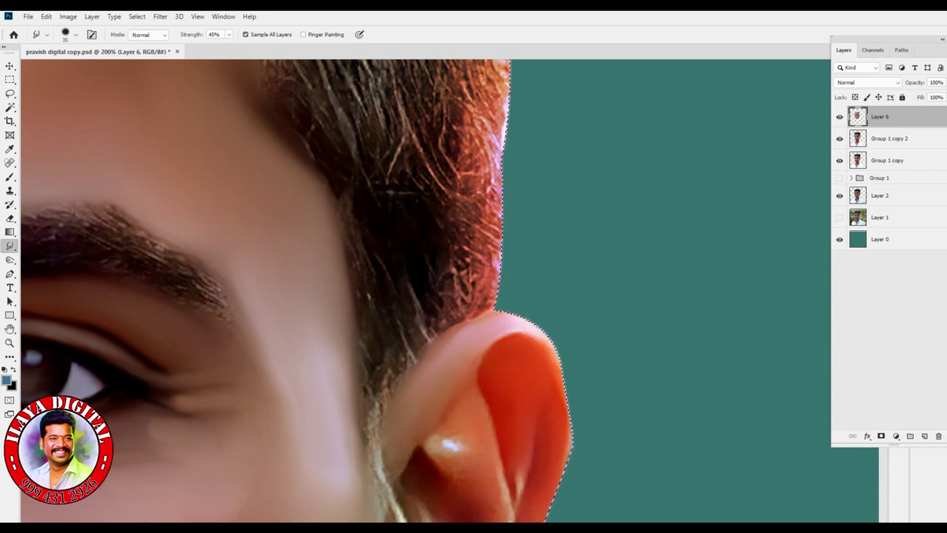
pyautogui.moveTo(444, 442)
pyautogui.mouseDown()
pyautogui.moveTo(455, 468)
pyautogui.moveTo(445, 457)
pyautogui.mouseUp()
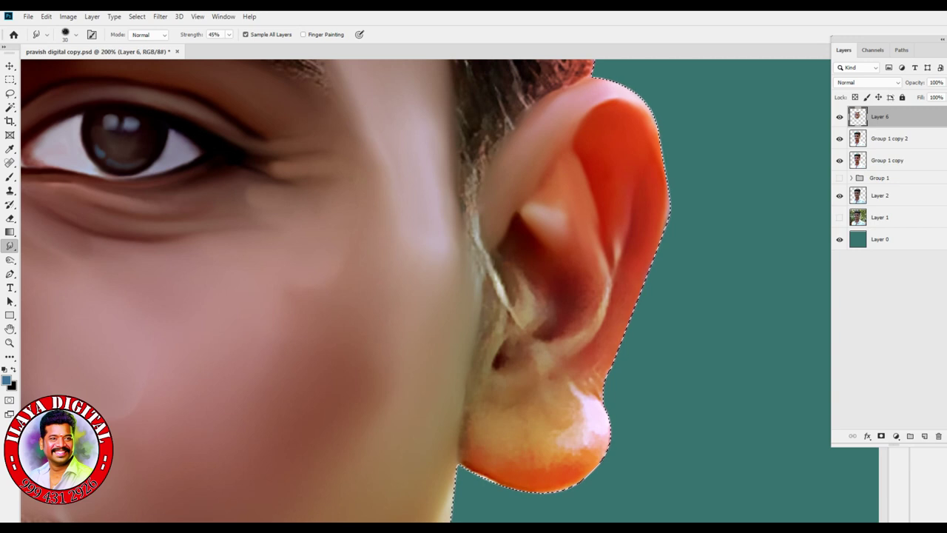
# Smudge out the light hair strands between the cheek and the ear opening with brush size 30
pyautogui.moveTo(493, 263); pyautogui.dragTo(519, 304)
pyautogui.press(']')
pyautogui.moveTo(493, 272)
pyautogui.mouseDown()
pyautogui.moveTo(506, 305)
pyautogui.moveTo(479, 223)
pyautogui.moveTo(488, 325)
pyautogui.moveTo(501, 307)
pyautogui.mouseUp()
pyautogui.moveTo(496, 349); pyautogui.dragTo(491, 379)
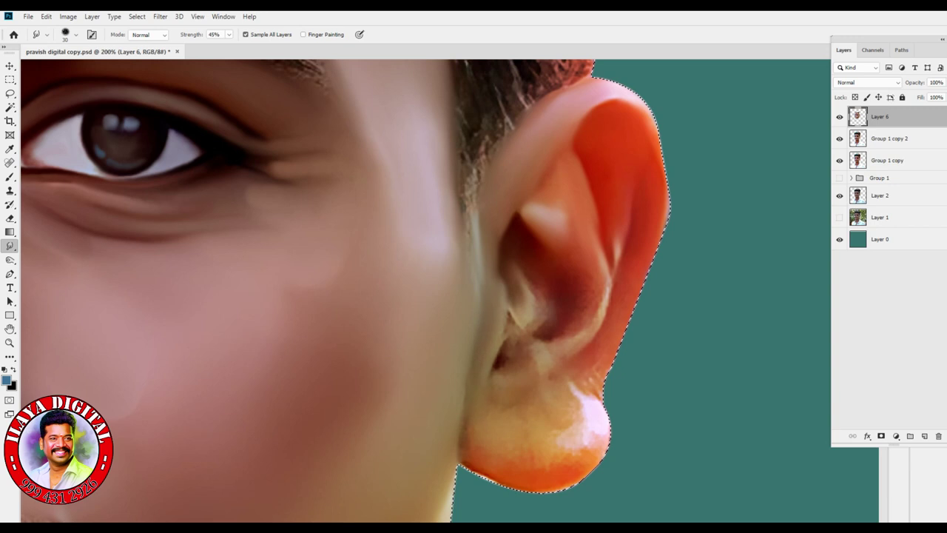
# Smooth the earlobe's skin, highlight and lower rim with smudge brush size 35
pyautogui.press(']')
pyautogui.moveTo(466, 463)
pyautogui.mouseDown()
pyautogui.moveTo(509, 485)
pyautogui.moveTo(598, 462)
pyautogui.mouseUp()
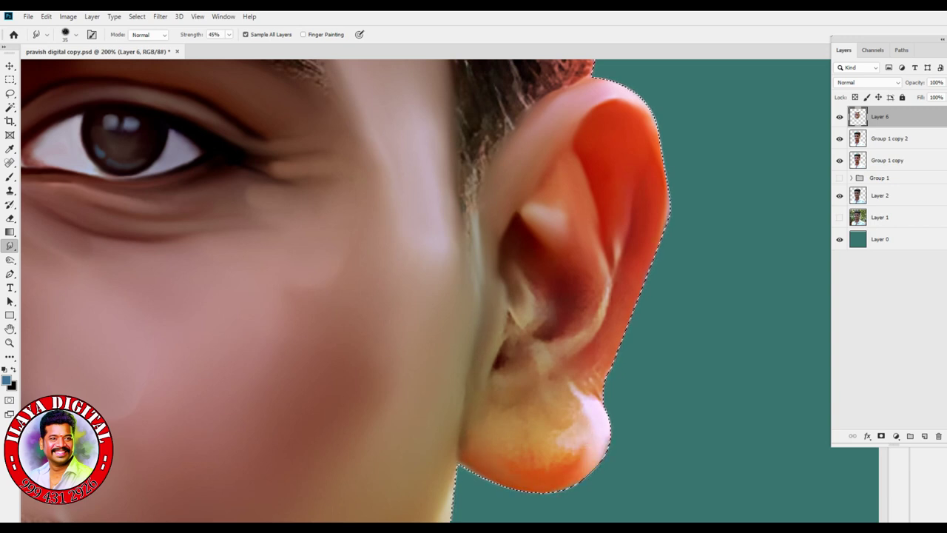
pyautogui.moveTo(578, 460); pyautogui.dragTo(526, 464)
pyautogui.moveTo(541, 444)
pyautogui.mouseDown()
pyautogui.moveTo(531, 459)
pyautogui.moveTo(513, 451)
pyautogui.mouseUp()
pyautogui.moveTo(584, 465)
pyautogui.mouseDown()
pyautogui.moveTo(541, 409)
pyautogui.moveTo(554, 426)
pyautogui.moveTo(529, 452)
pyautogui.moveTo(556, 478)
pyautogui.moveTo(572, 474)
pyautogui.mouseUp()
pyautogui.moveTo(587, 396)
pyautogui.mouseDown()
pyautogui.moveTo(609, 355)
pyautogui.moveTo(589, 389)
pyautogui.moveTo(568, 383)
pyautogui.mouseUp()
pyautogui.moveTo(589, 431); pyautogui.dragTo(559, 482)
pyautogui.moveTo(568, 449); pyautogui.dragTo(525, 456)
# Blend the inner ear folds and the notch above the lobe with smudge brush sizes 35 and 30
pyautogui.moveTo(503, 362)
pyautogui.mouseDown()
pyautogui.moveTo(498, 375)
pyautogui.moveTo(511, 333)
pyautogui.mouseUp()
pyautogui.moveTo(545, 287)
pyautogui.mouseDown()
pyautogui.moveTo(530, 306)
pyautogui.moveTo(523, 259)
pyautogui.mouseUp()
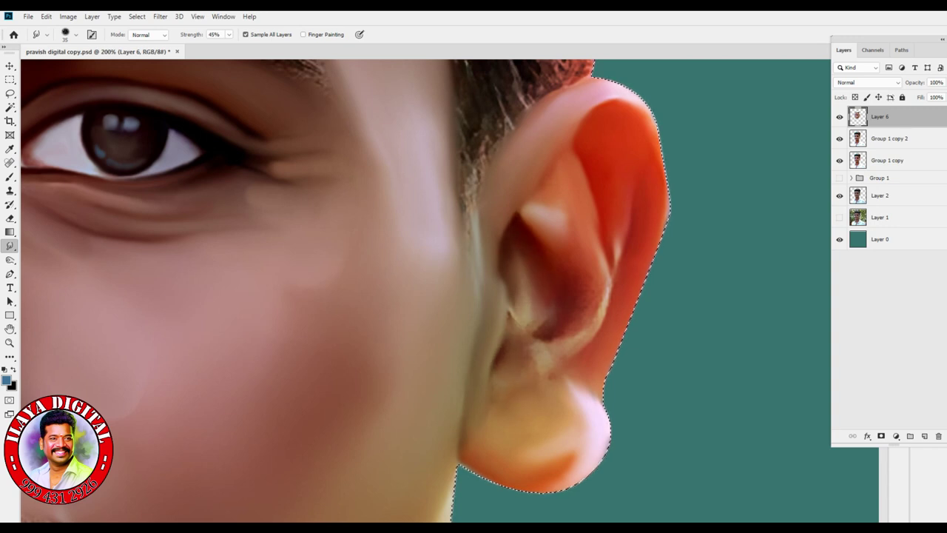
pyautogui.moveTo(605, 293)
pyautogui.mouseDown()
pyautogui.moveTo(594, 323)
pyautogui.moveTo(544, 343)
pyautogui.moveTo(611, 268)
pyautogui.moveTo(598, 244)
pyautogui.mouseUp()
pyautogui.press('[')
pyautogui.moveTo(561, 213); pyautogui.dragTo(566, 229)
pyautogui.moveTo(525, 313)
pyautogui.mouseDown()
pyautogui.moveTo(534, 333)
pyautogui.moveTo(504, 355)
pyautogui.mouseUp()
# Soften the skin strip below the sideburn in front of the ear with smudge brush sizes 30 and 35
pyautogui.press(']')
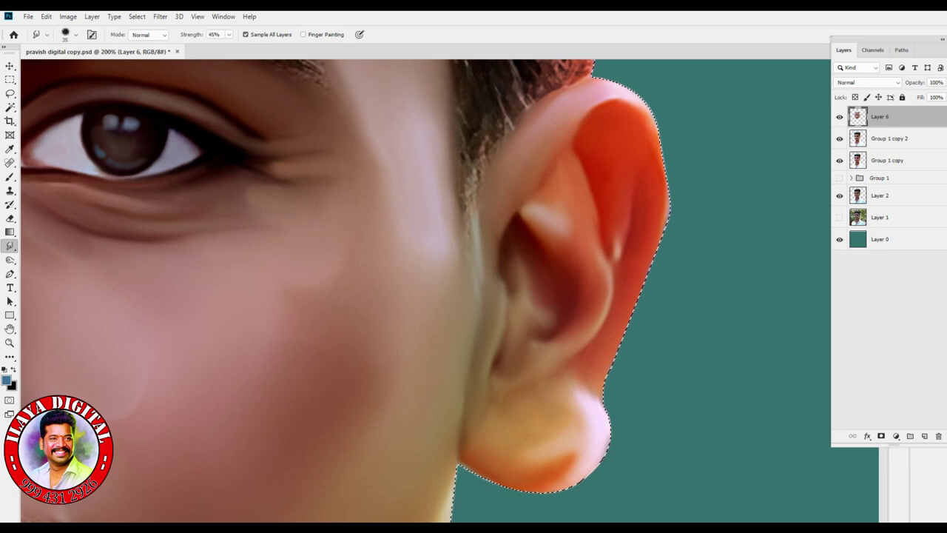
pyautogui.press('[')
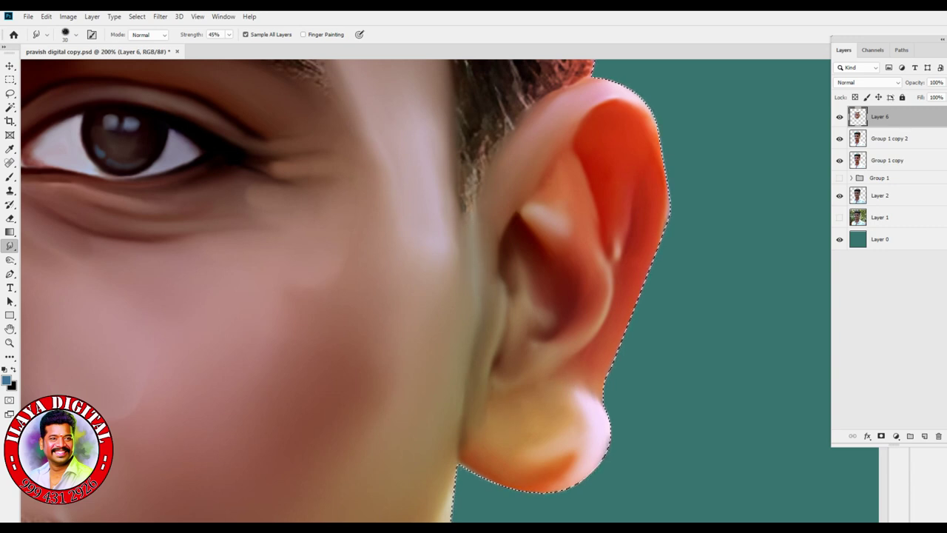
pyautogui.press(']')
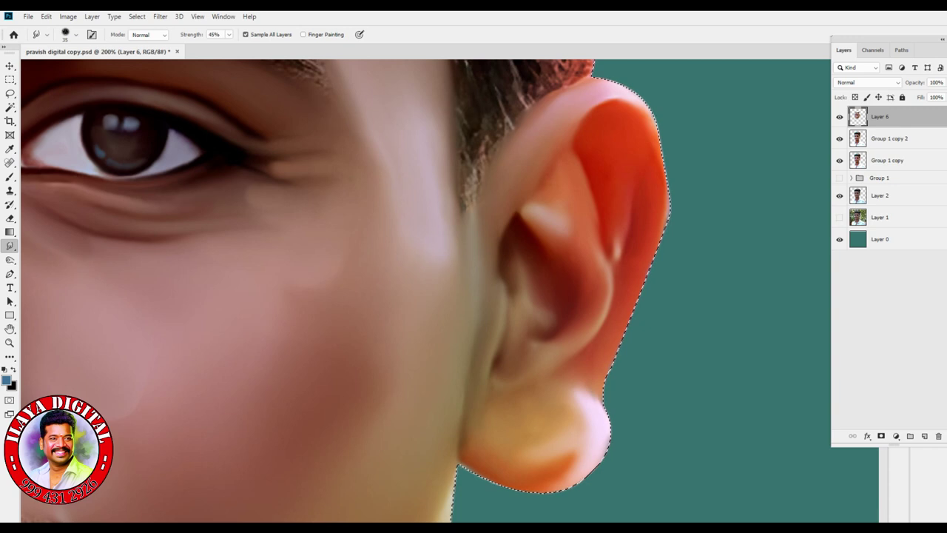
# Examine the cheek, jaw, neck and whole face for areas that still need smudging
pyautogui.moveTo(355, 370); pyautogui.dragTo(512, 195)
pyautogui.scroll(-6, 420, 290)
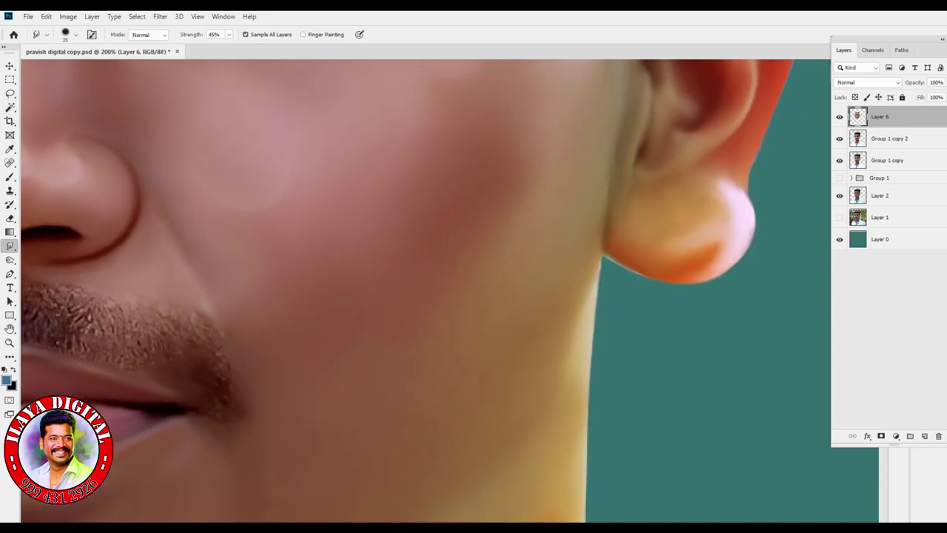
pyautogui.moveTo(377, 385); pyautogui.dragTo(505, 208)
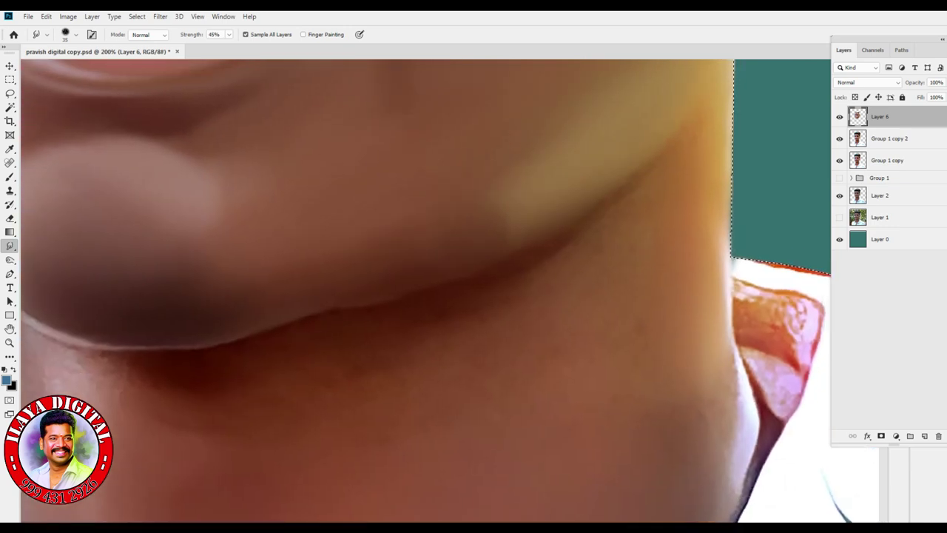
pyautogui.hotkey('ctrl', '-')
pyautogui.hotkey('ctrl', '-')
pyautogui.scroll(6, 420, 291)
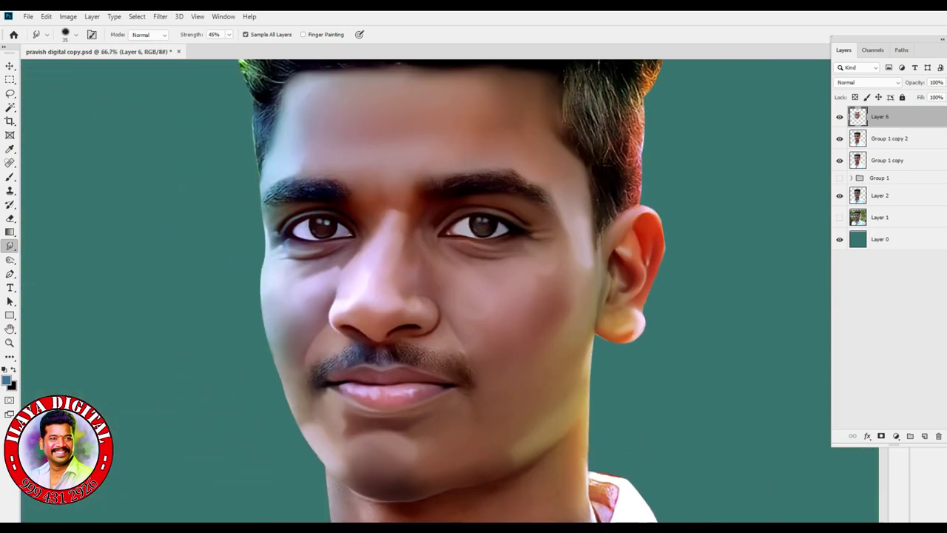
pyautogui.hscroll(-1, 420, 290)
pyautogui.moveTo(524, 415); pyautogui.dragTo(525, 435)
pyautogui.hotkey('ctrl', 'h')
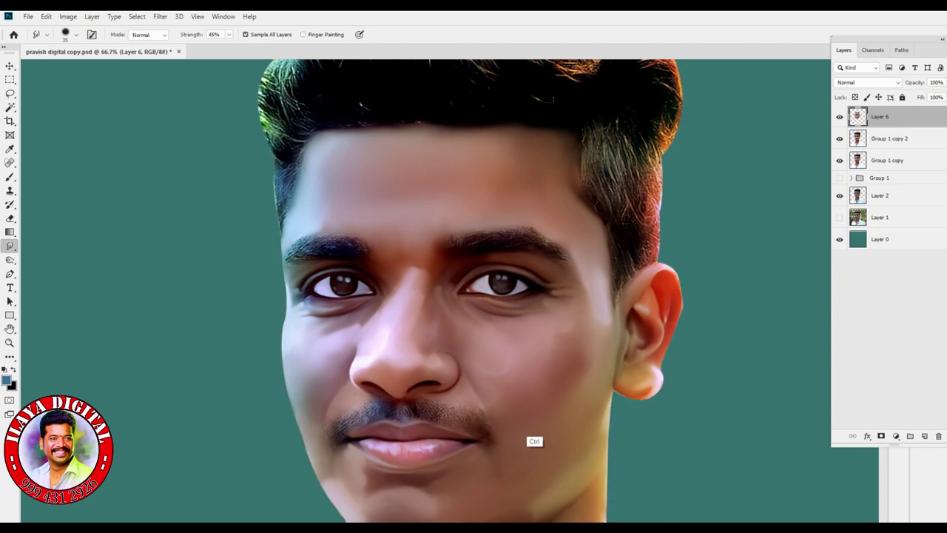
pyautogui.hotkey('ctrl', '-')
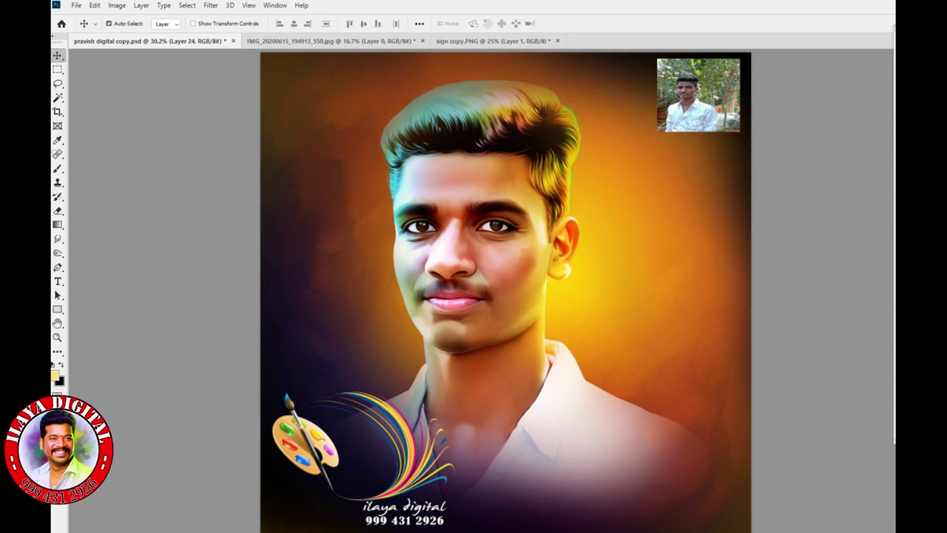
# Examine the painted portrait's hair, face and neck close up at 66.7% magnification
pyautogui.press('z')
pyautogui.click(506, 272)
pyautogui.click(506, 272)
pyautogui.click(506, 272)
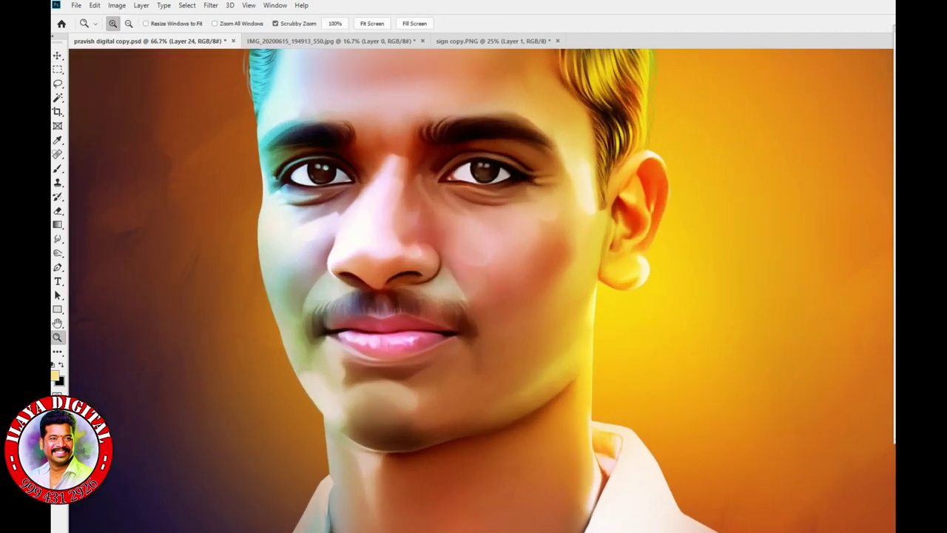
pyautogui.scroll(5, 481, 288)
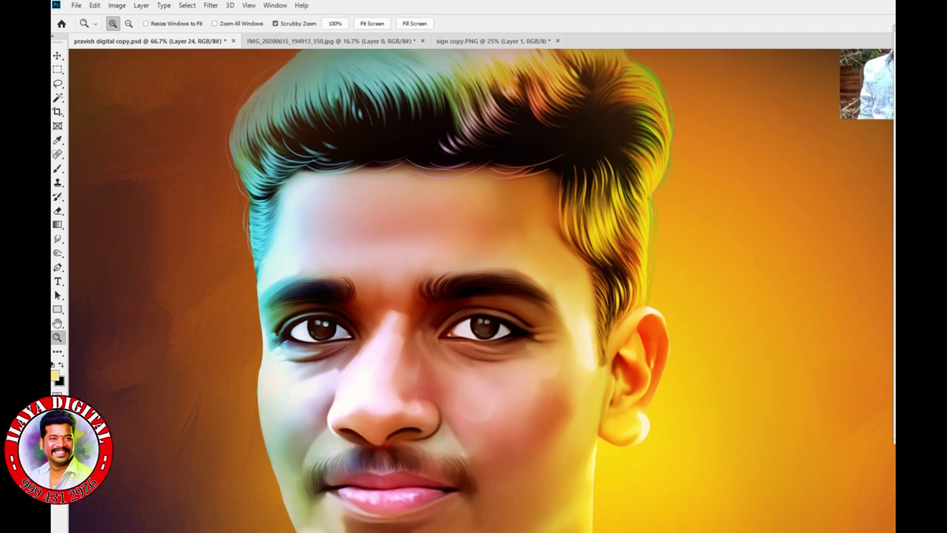
pyautogui.scroll(-5, 480, 288)
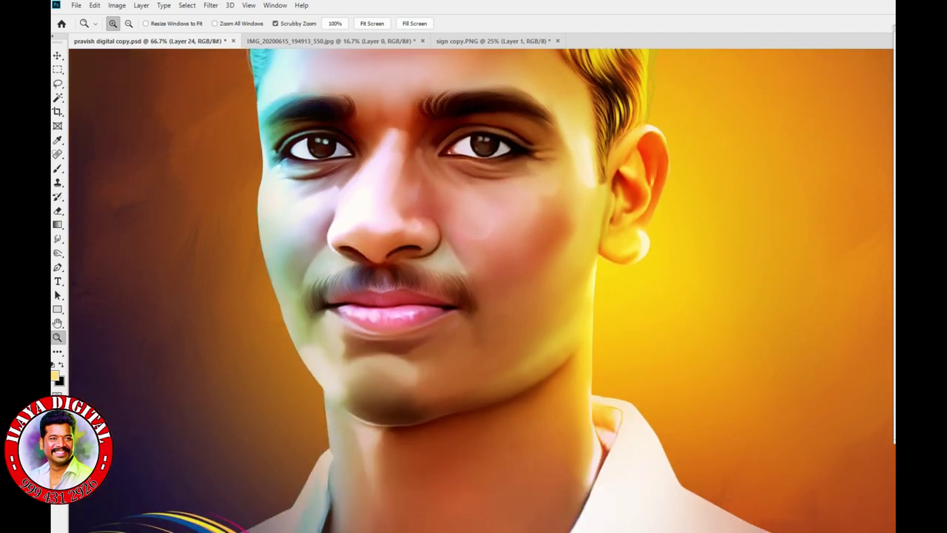
pyautogui.scroll(-1, 481, 288)
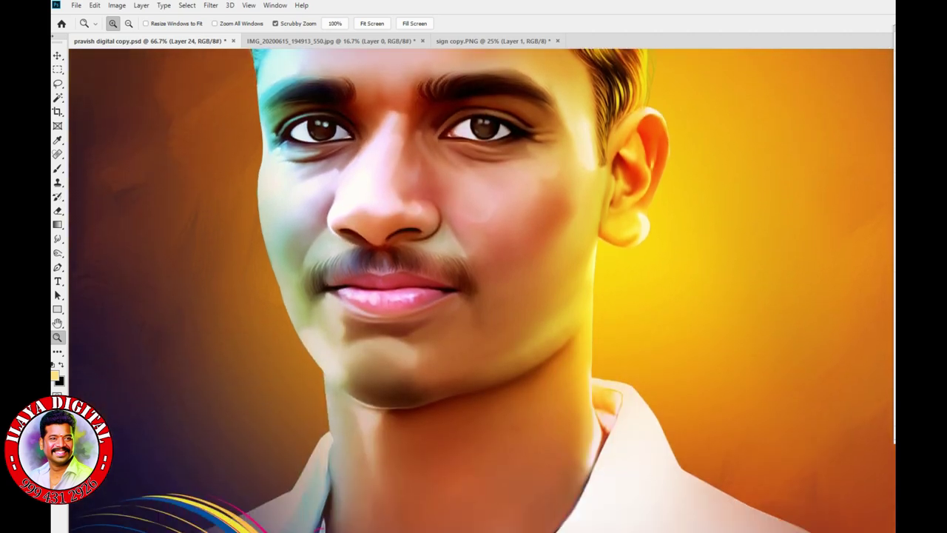
# Compare the painted portrait with the original photo by hiding and showing the painting, viewing the whole figure and the face
pyautogui.hotkey('ctrl', 'z')
pyautogui.hotkey('ctrl', ',')
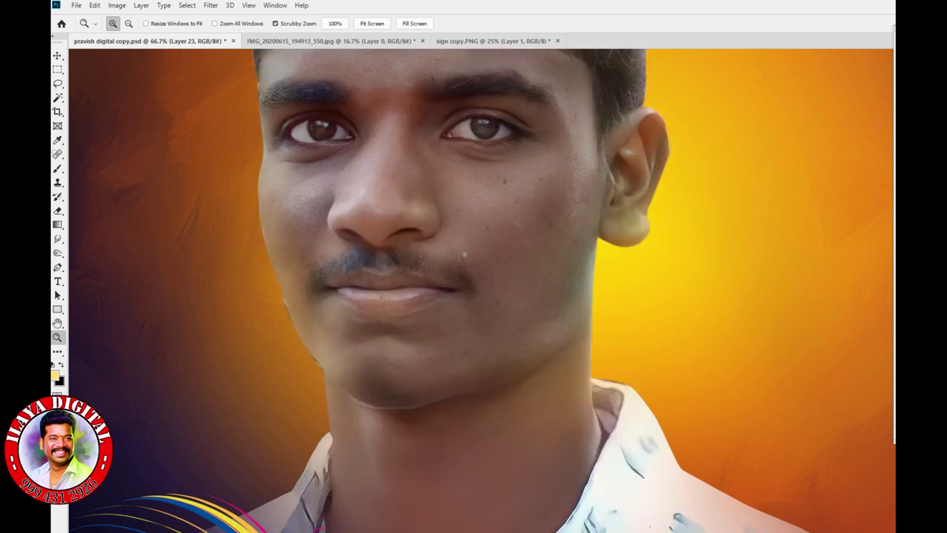
pyautogui.hotkey('ctrl', '-')
pyautogui.hotkey('ctrl', '-')
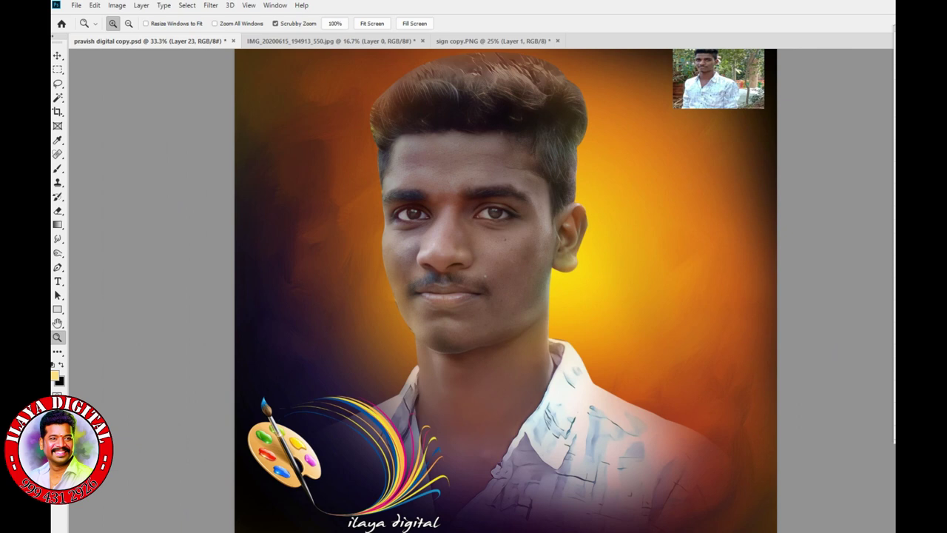
pyautogui.hotkey('ctrl', ',')
pyautogui.hotkey('ctrl', ',')
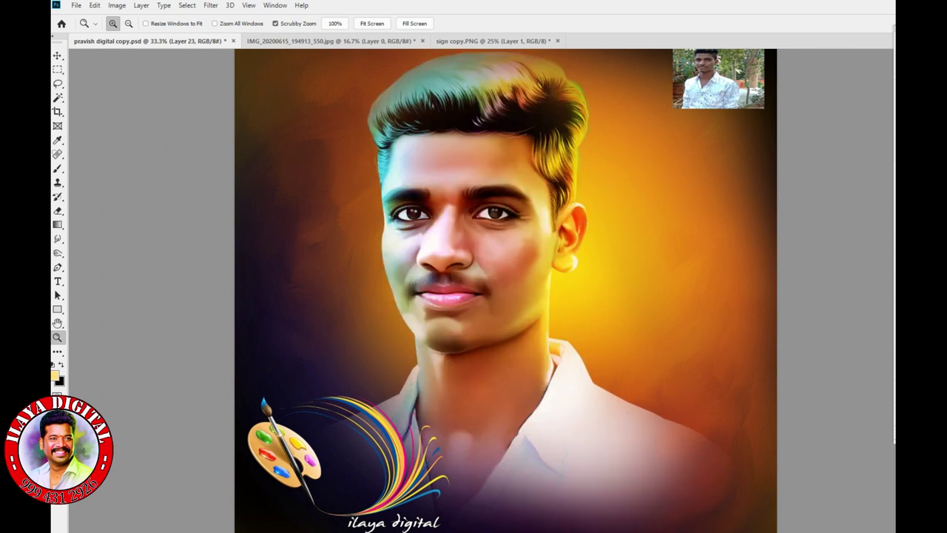
pyautogui.hotkey('ctrl', '+')
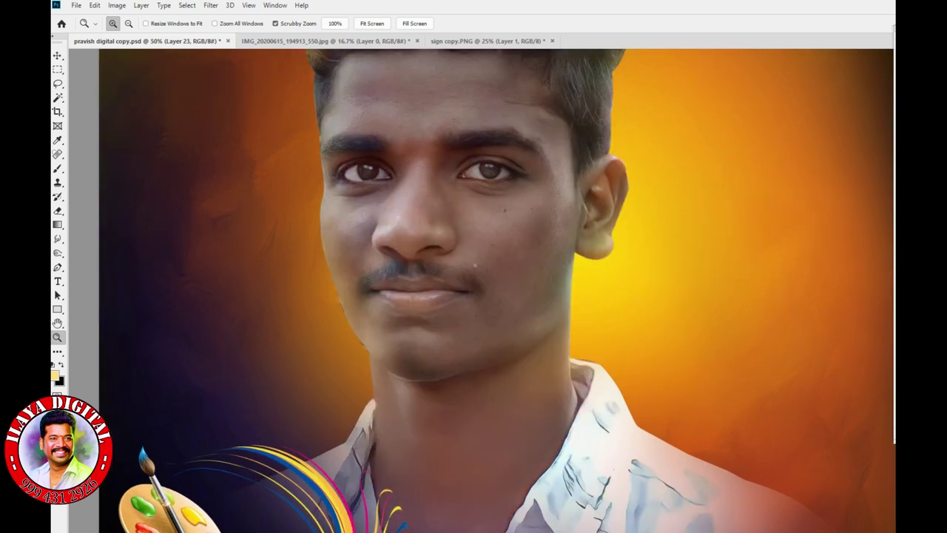
pyautogui.moveTo(474, 222); pyautogui.dragTo(478, 309)
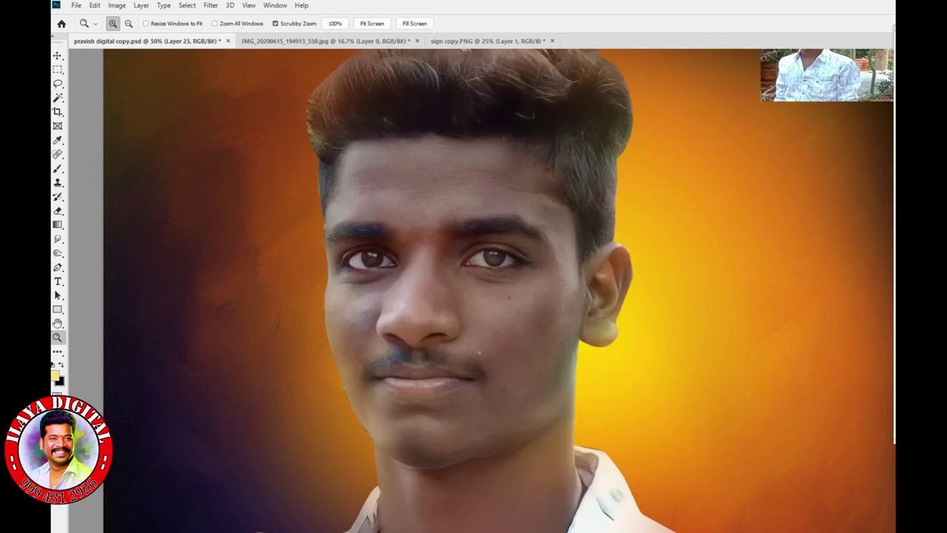